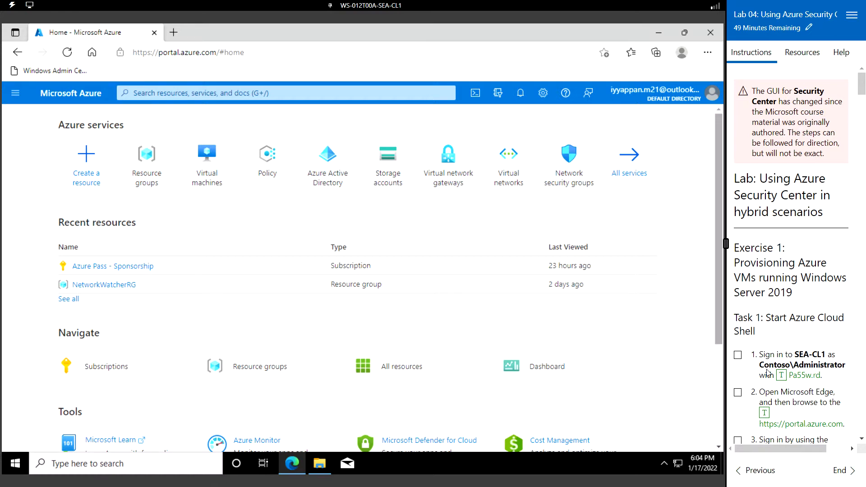
- Launch a PowerShell Cloud Shell session from the portal's top bar
scroll(767, 372, "down", 1)
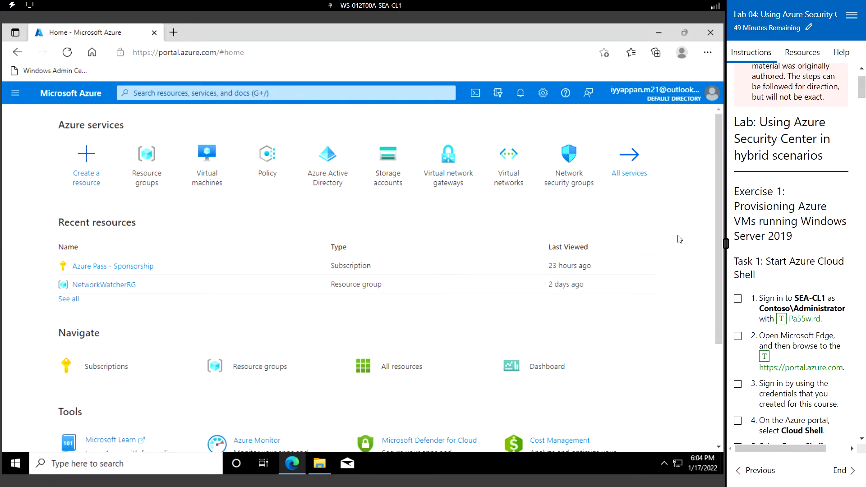
left_click(477, 95)
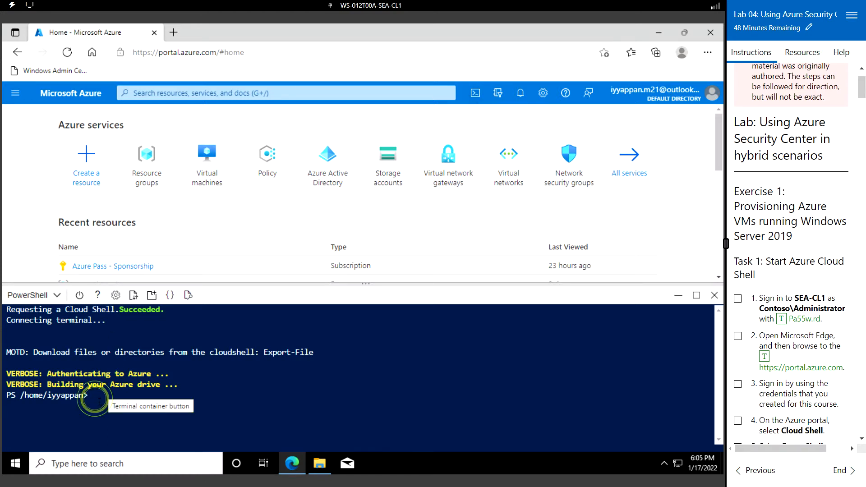
- Run clear in Cloud Shell and bring up the Upload/Download files menu
type("clear")
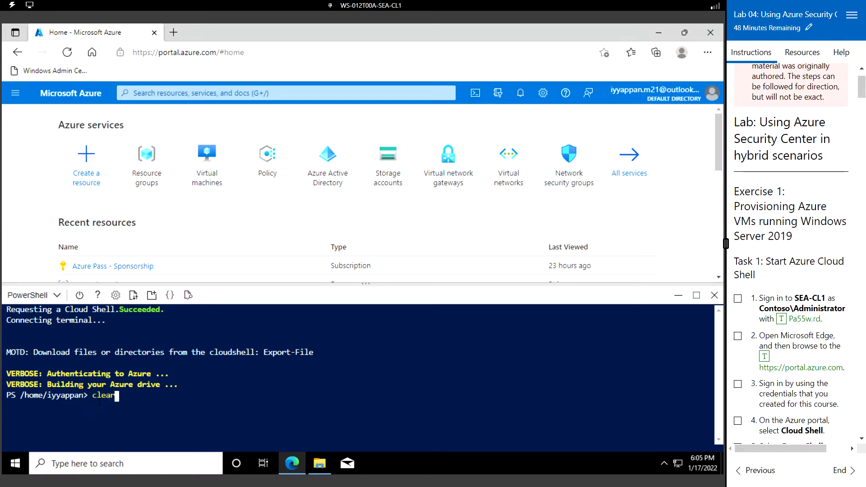
key("Return")
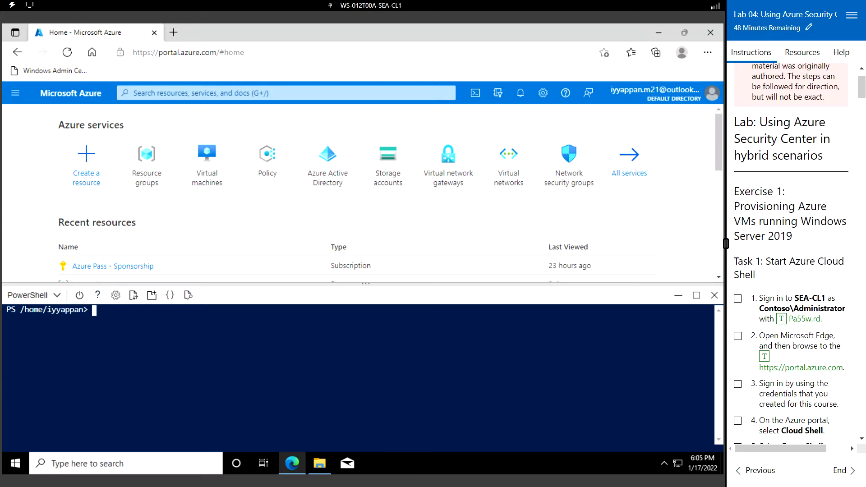
scroll(823, 332, "down", 6)
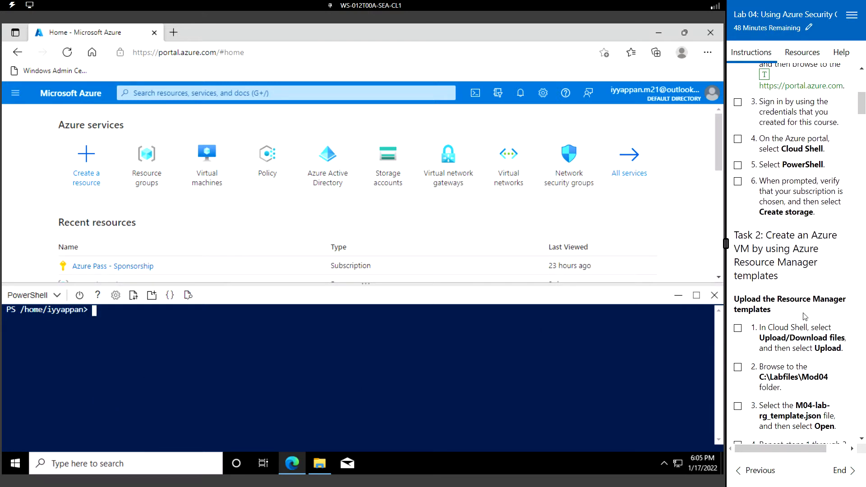
scroll(803, 313, "down", 2)
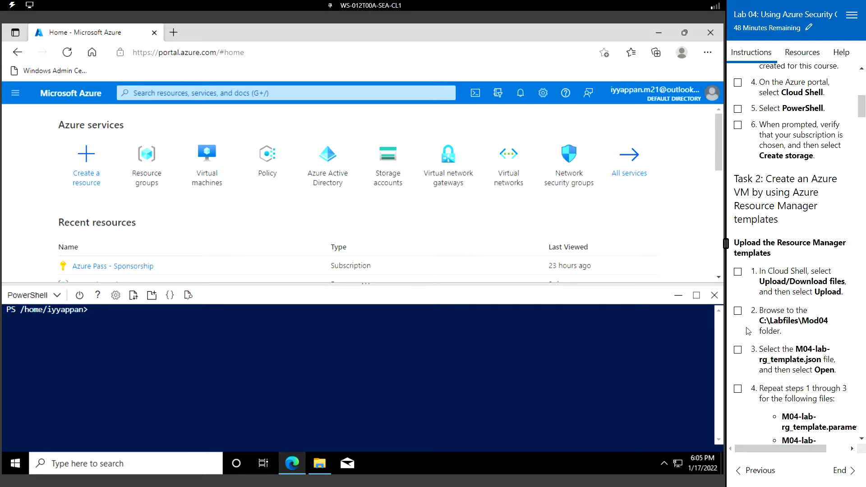
scroll(779, 314, "down", 4)
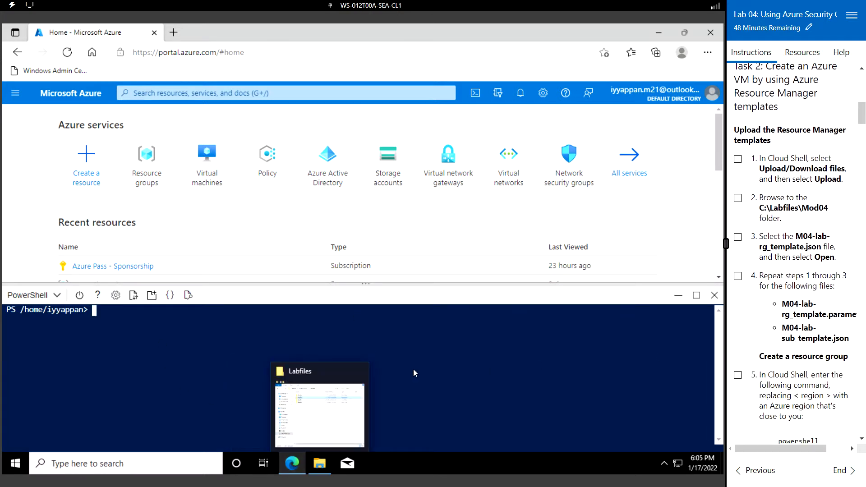
mouse_move(322, 465)
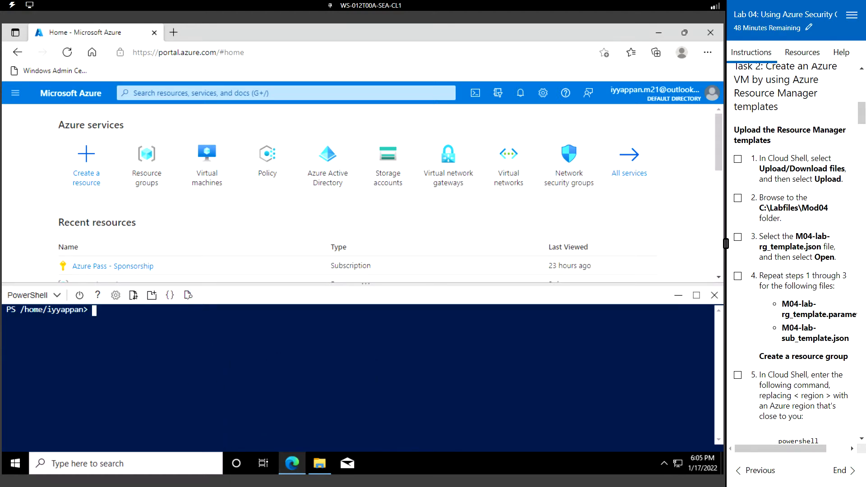
left_click(134, 296)
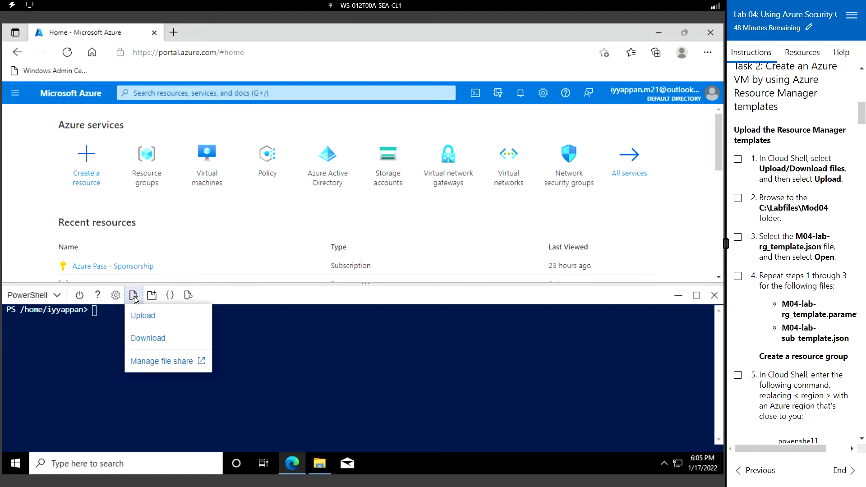
- Upload M04-lab-rg_template.json from C:\Labfiles\Mod04 to Cloud Shell
left_click(147, 318)
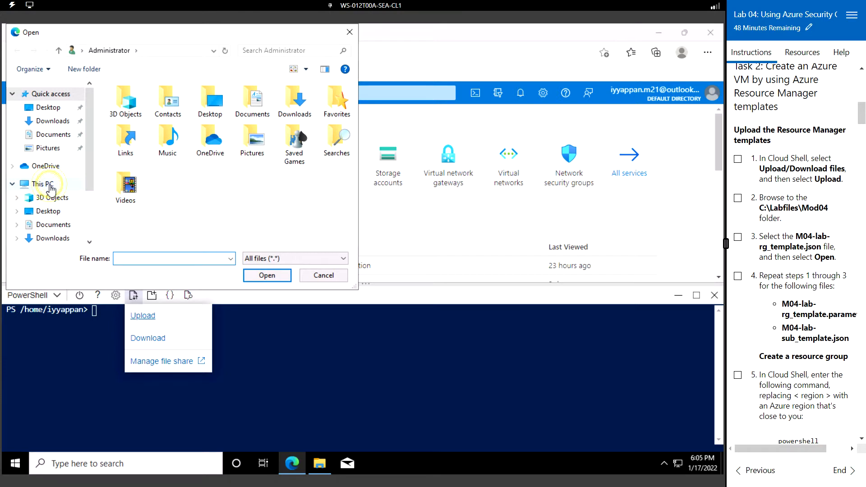
left_click(50, 189)
scroll(180, 192, "down", 3)
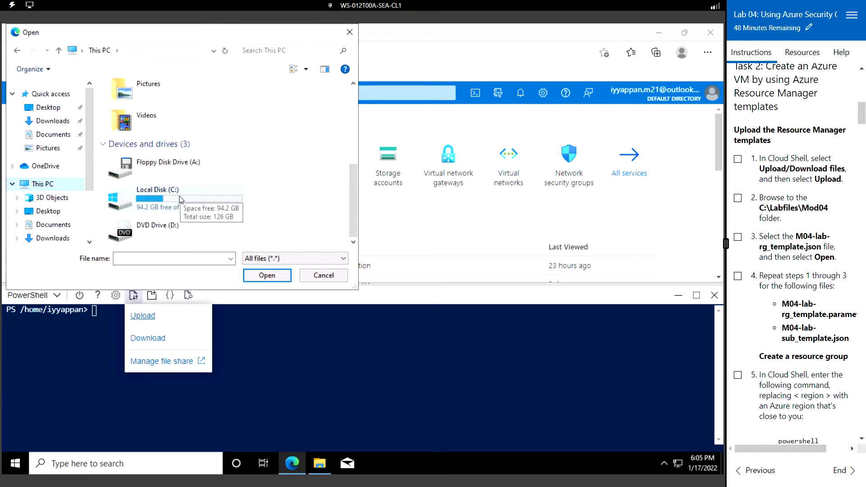
double_click(180, 198)
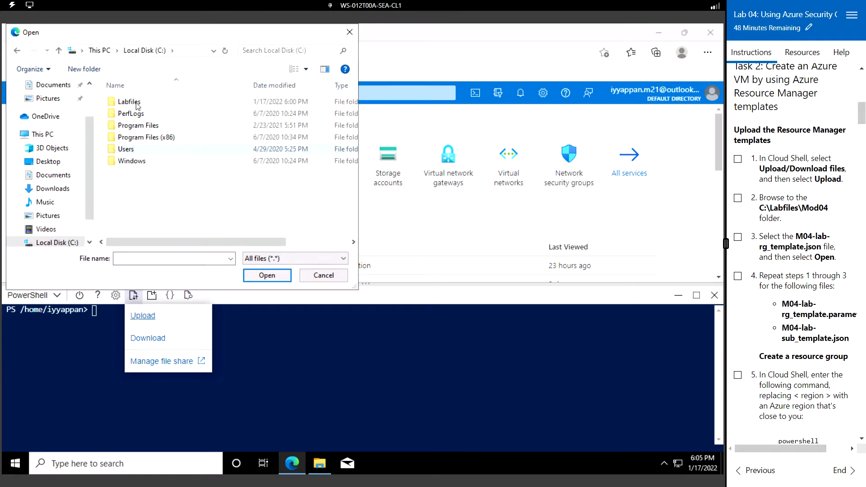
double_click(137, 103)
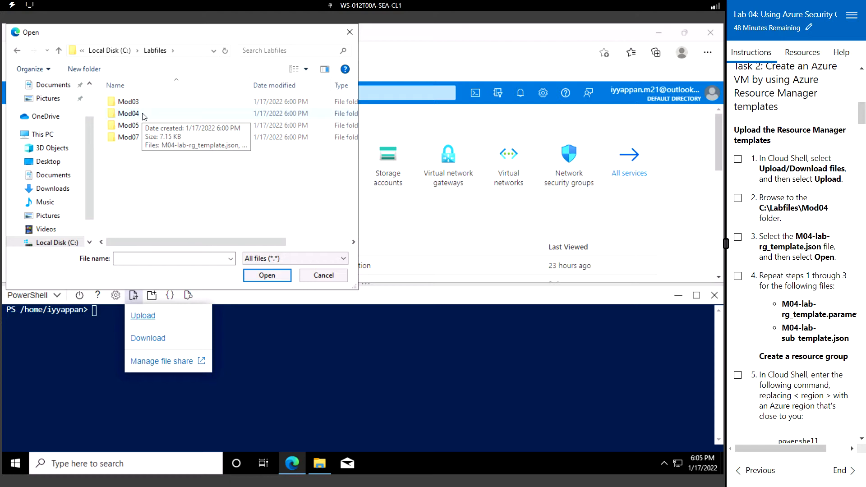
double_click(144, 115)
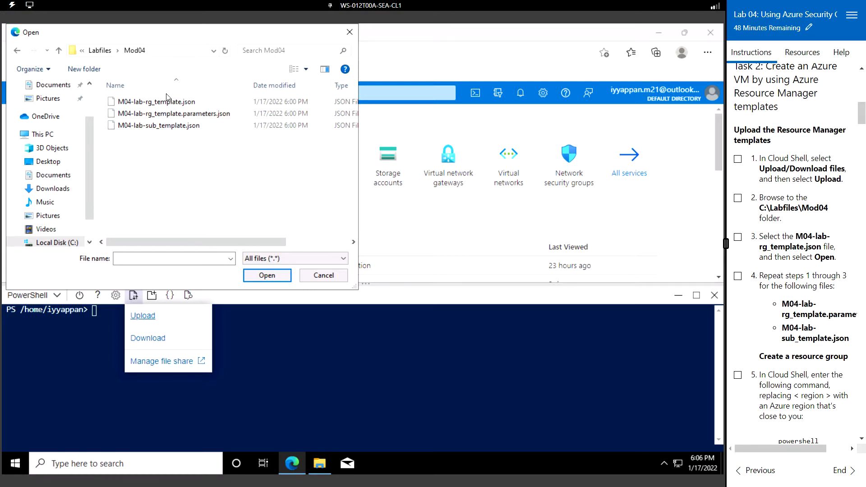
left_click(183, 115)
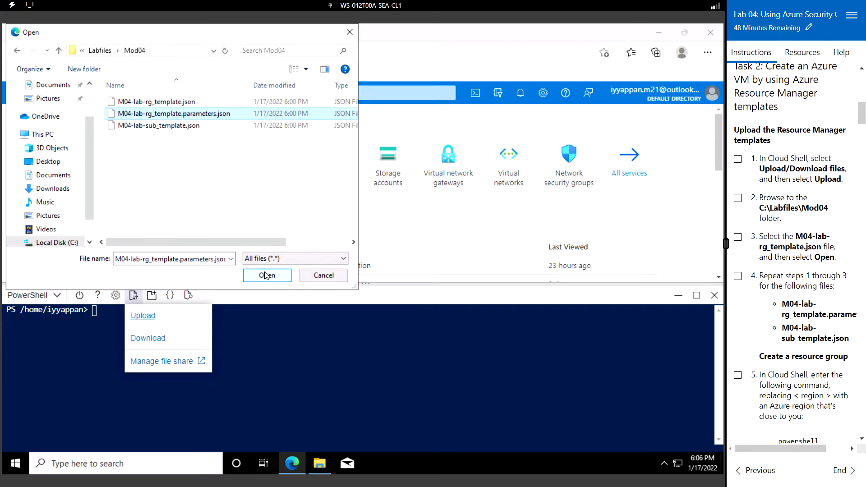
left_click(188, 102)
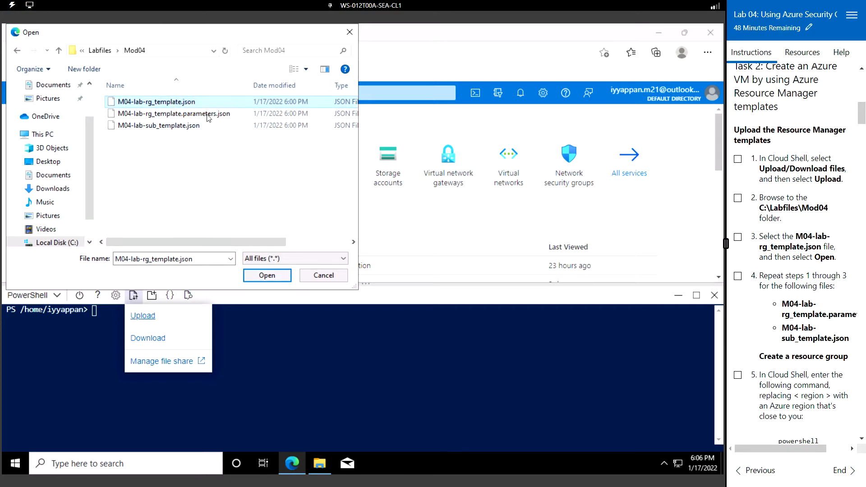
left_click(277, 277)
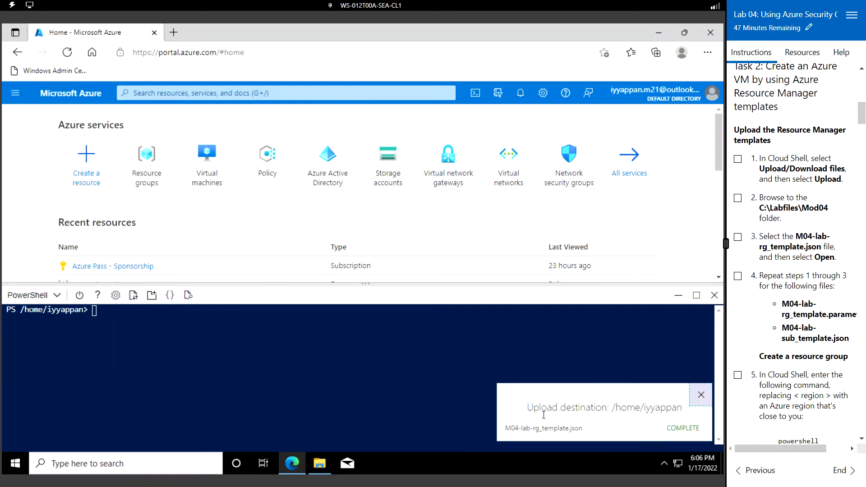
- Upload M04-lab-rg_template.parameters.json to Cloud Shell
left_click(133, 295)
left_click(141, 315)
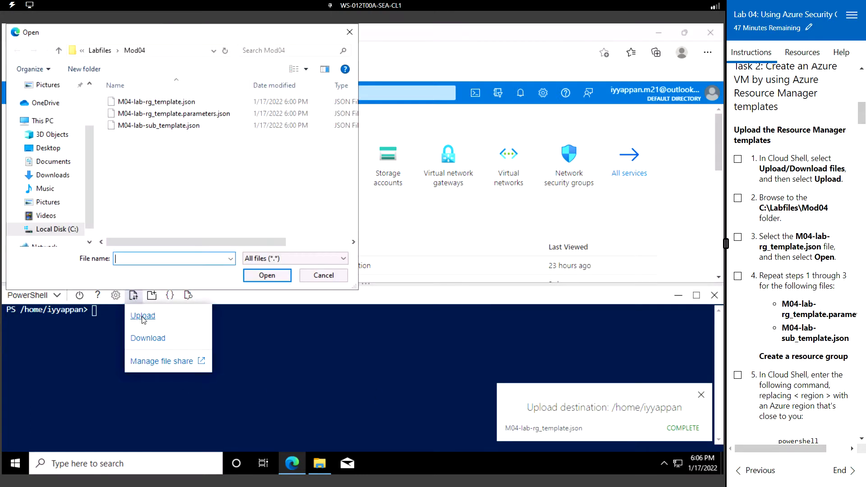
left_click(151, 114)
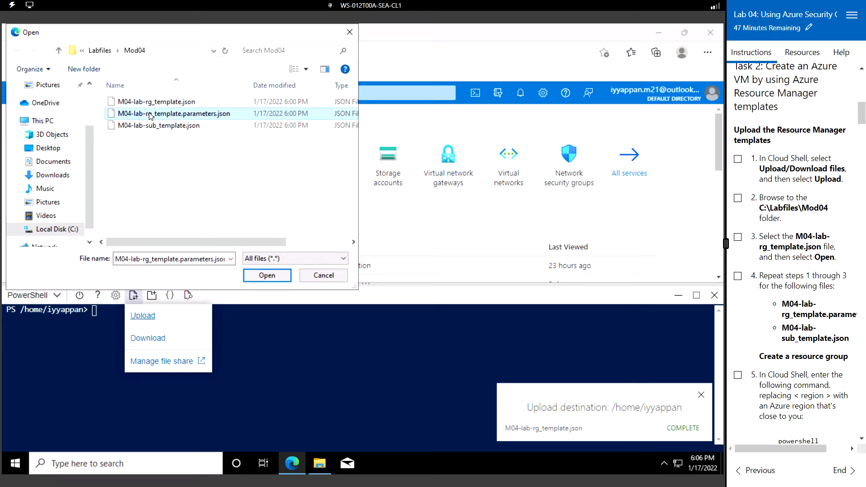
left_click(266, 276)
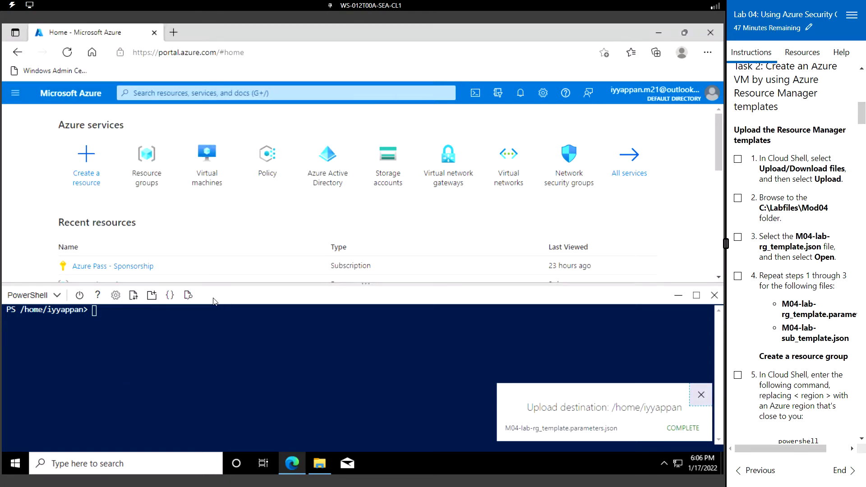
- Upload M04-lab-sub_template.json to Cloud Shell and dismiss the upload notification
left_click(133, 300)
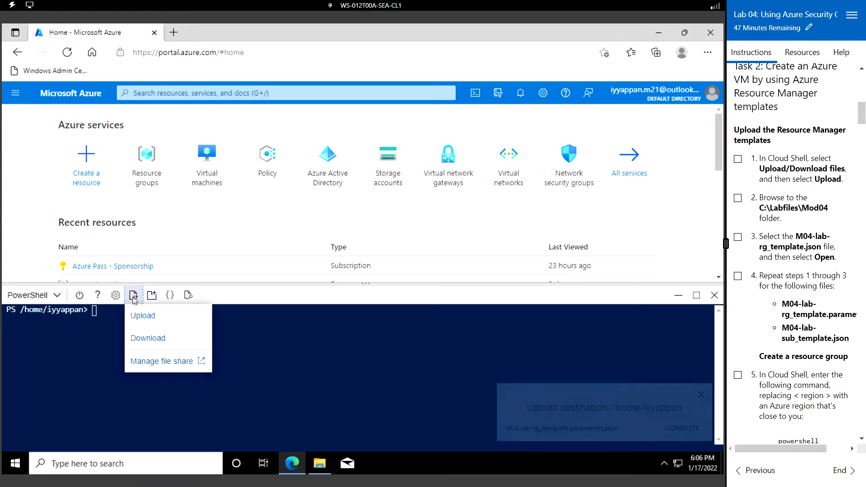
left_click(143, 318)
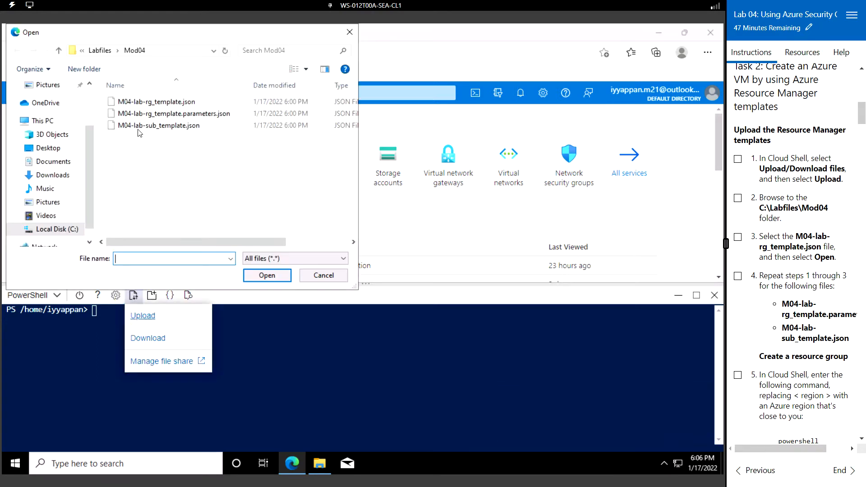
left_click(138, 125)
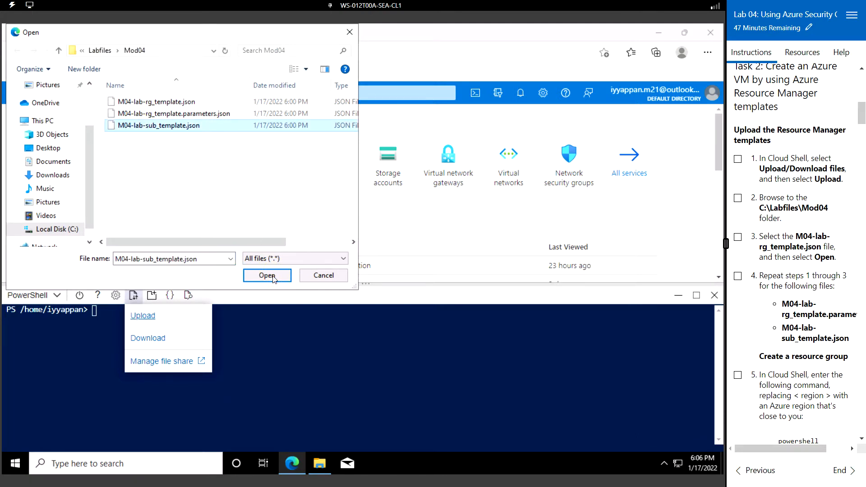
left_click(275, 278)
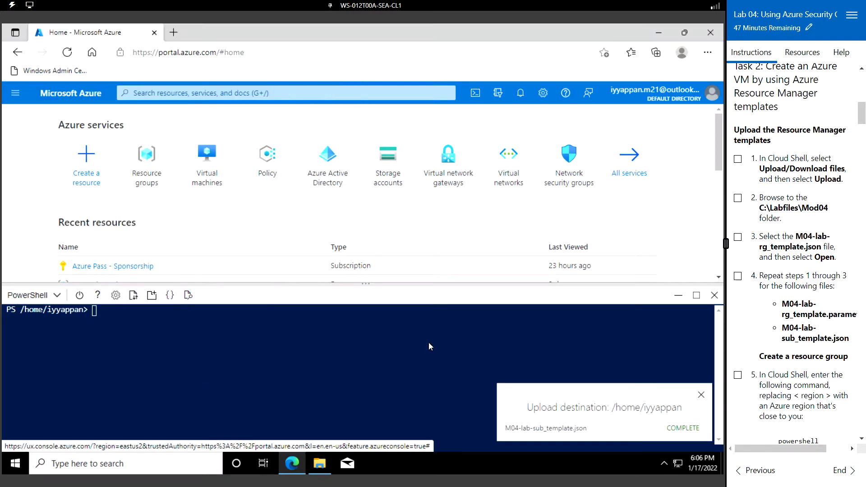
left_click(701, 396)
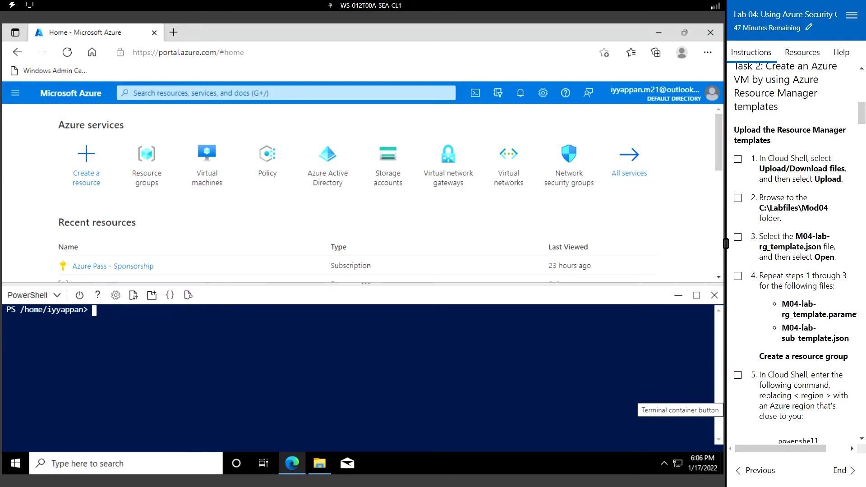
- Insert the New-AzSubscriptionDeployment command and type 'easus' over the -Location placeholder
scroll(789, 243, "down", 3)
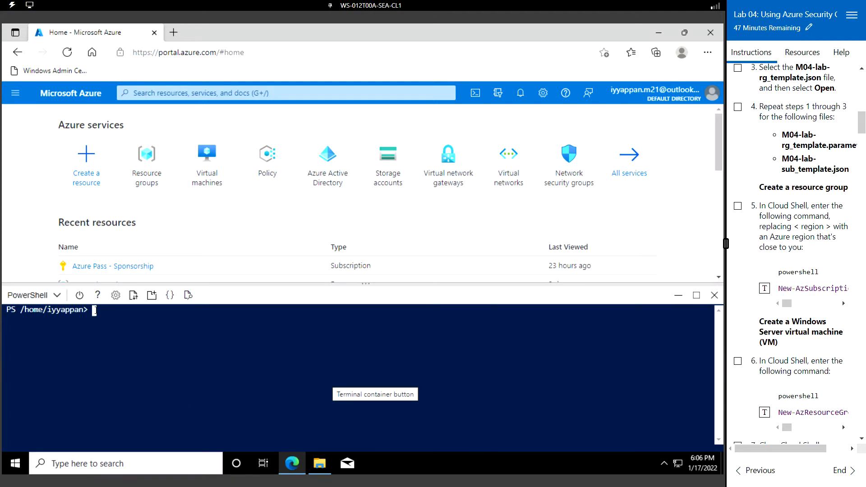
left_click(763, 290)
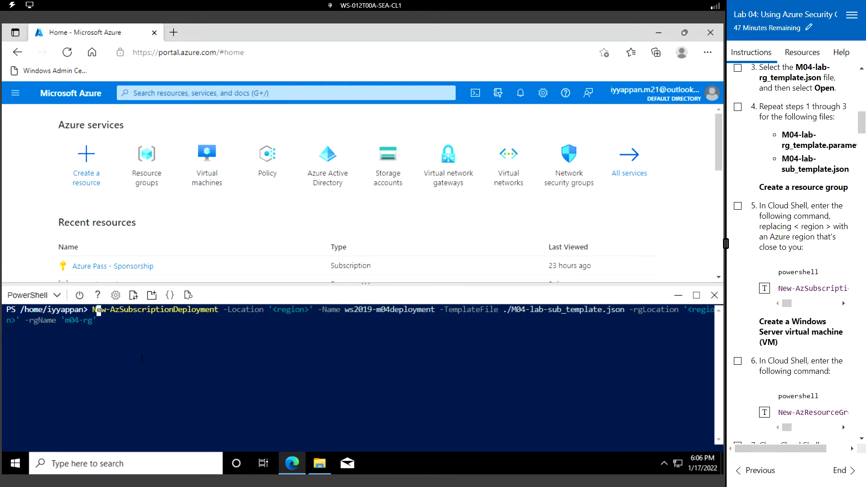
key("Right")
key("Right")
key("Right")
key("Right")
key("Right")
key("Right")
key("Right")
key("Right")
key("Right")
key("Right")
key("Right")
key("Right")
key("Right")
key("Right")
key("Right")
key("Right")
key("Right")
key("Right")
key("Right")
key("Right")
key("Right")
key("Right")
key("Right")
key("Right")
key("Right")
key("Right")
key("Right")
key("Right")
key("Right")
key("Right")
key("Right")
key("Delete")
key("Delete")
key("Delete")
key("Delete")
key("Delete")
key("Delete")
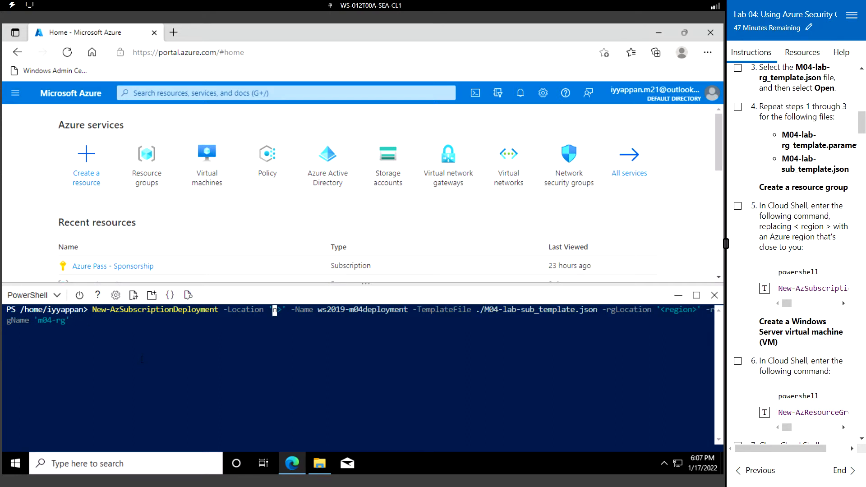
key("Delete")
key("Delete")
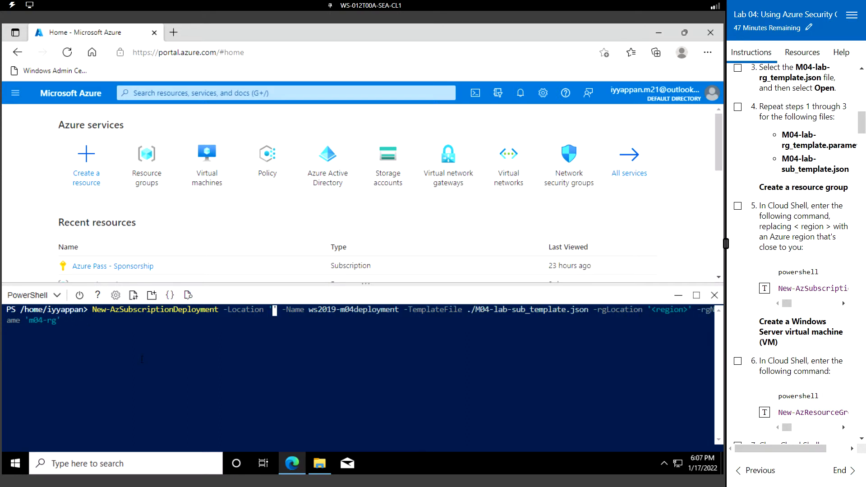
type("easus")
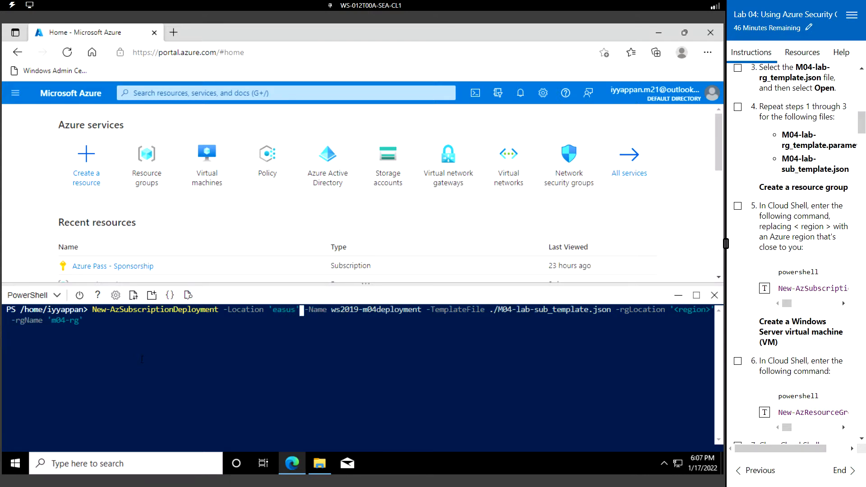
- Replace the remaining region placeholder with eastus and run the deployment, which fails validation
key("Right")
key("Right")
key("Right")
key("Right")
key("Right")
key("Right")
key("Right")
key("Right")
key("Right")
key("Right")
key("Right")
key("Right")
key("Right")
key("Right")
key("Right")
key("Right")
key("Right")
key("Right")
key("Right")
key("Right")
key("Right")
key("Right")
key("Right")
key("Right")
key("Right")
key("Right")
key("Right")
key("Right")
key("Right")
key("Right")
key("Right")
key("Right")
key("Right")
key("Right")
key("Right")
key("Right")
key("Right")
key("Right")
key("Right")
key("End")
key("Left")
key("Left")
key("Left")
key("Left")
key("Left")
key("Left")
key("Left")
key("Left")
key("Left")
key("Left")
key("Left")
key("Left")
key("Left")
key("Left")
key("Left")
key("Left")
key("Left")
key("Left")
key("BackSpace")
key("BackSpace")
key("BackSpace")
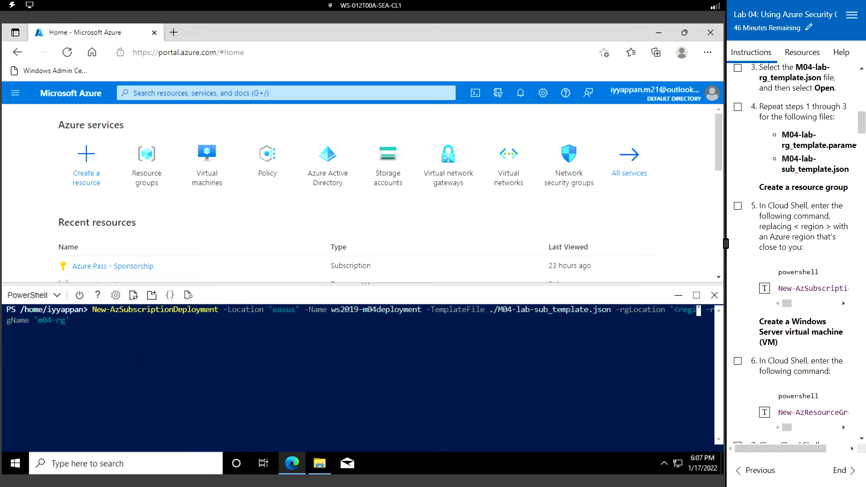
key("BackSpace")
key("BackSpace")
key("BackSpace")
key("BackSpace")
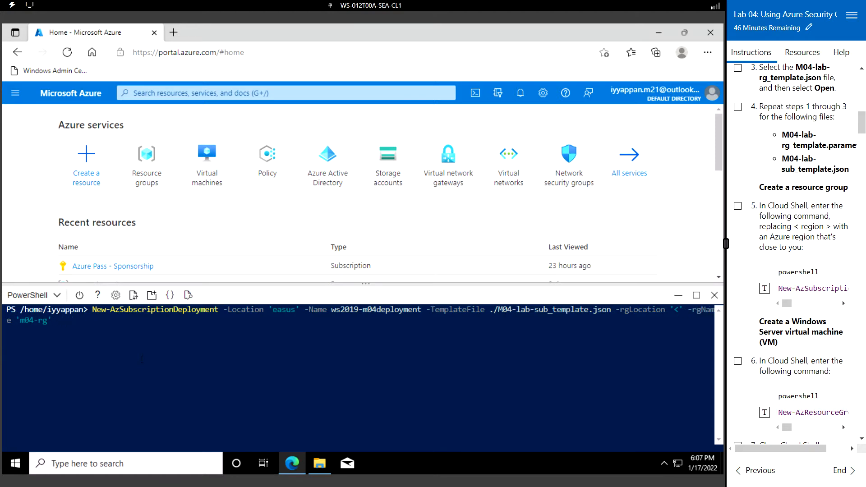
key("BackSpace")
type("eastus")
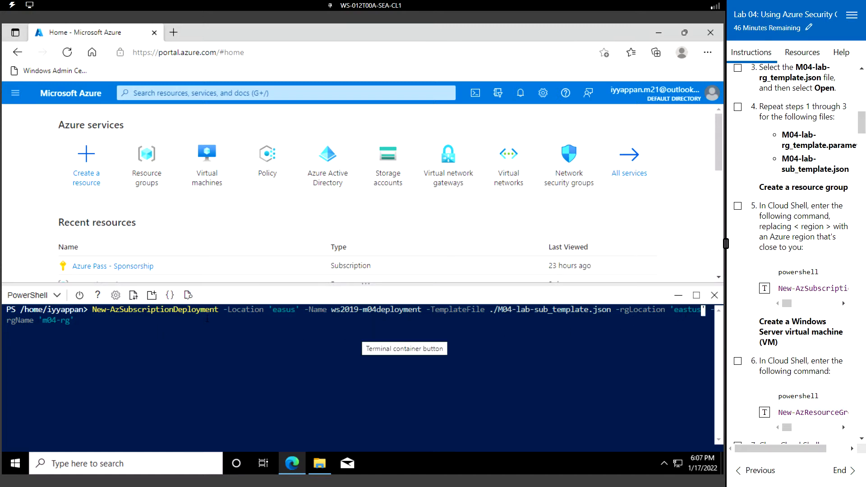
key("Return")
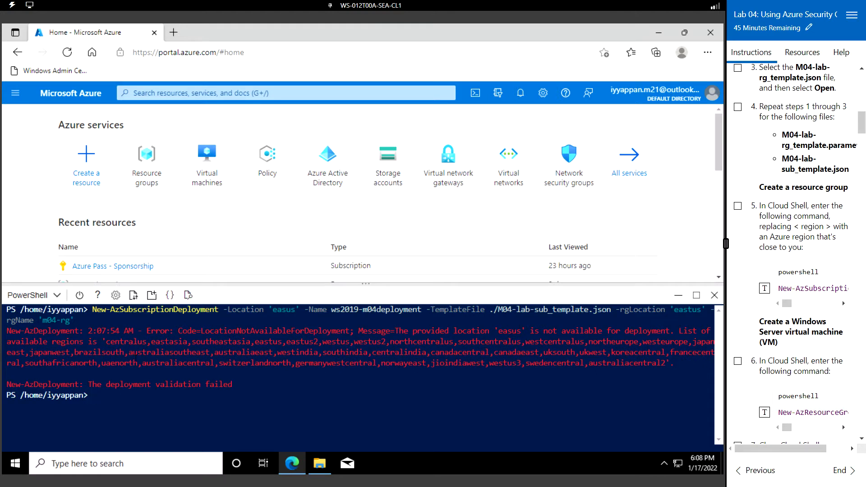
- Recall the deployment command, correct 'easus' to 'eastus', and rerun it
key("Up")
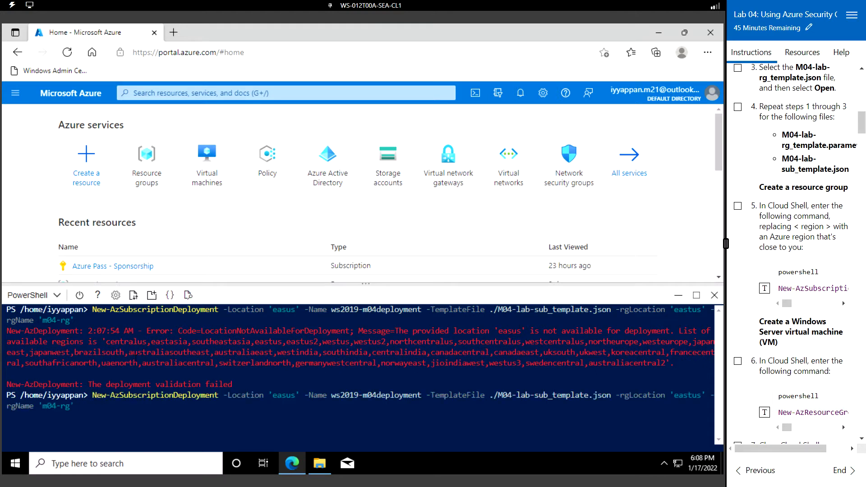
key("Home")
key("Right")
key("Right")
key("Right")
key("Right")
key("Right")
key("Right")
key("Right")
key("Right")
key("Right")
key("Right")
key("Right")
key("Right")
key("Right")
key("Right")
key("Right")
key("Right")
key("Right")
key("Right")
key("Right")
key("Right")
key("Right")
key("Right")
key("Right")
key("Right")
key("Right")
key("Right")
key("Right")
key("Right")
key("Right")
key("Right")
key("Right")
key("Right")
key("Right")
key("Right")
key("Right")
key("Right")
key("Right")
key("Right")
key("Right")
key("Right")
key("Right")
type("t")
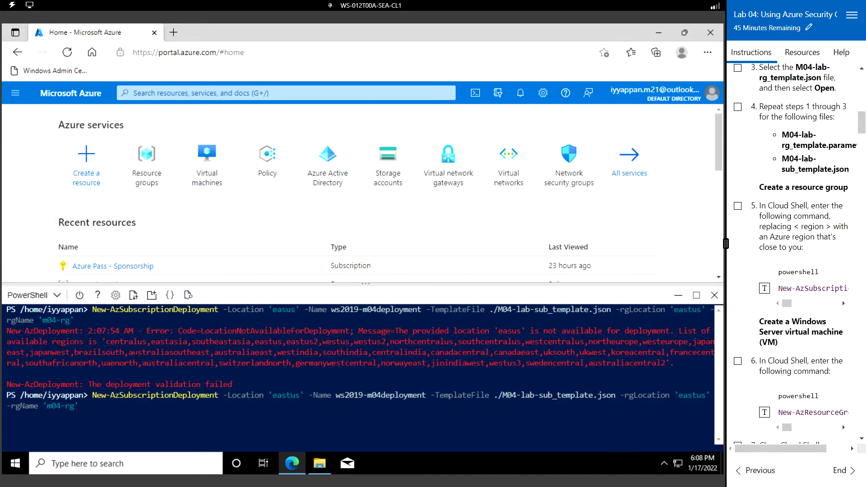
key("Return")
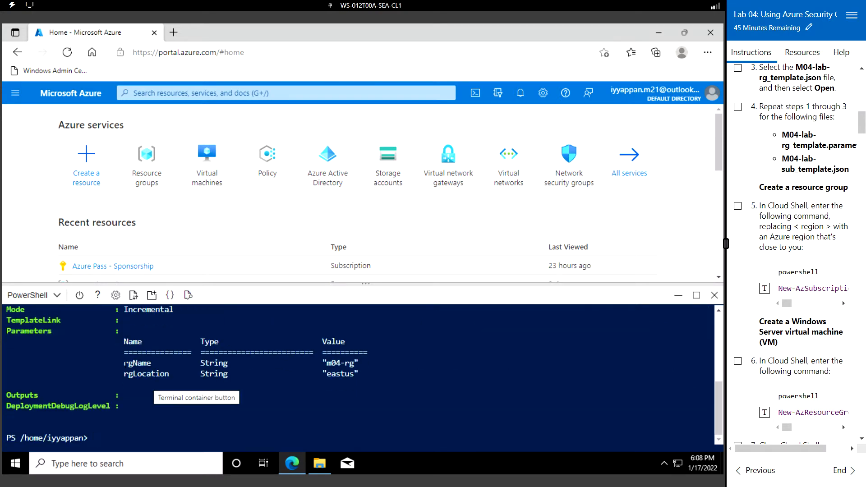
- Select the m04-rg name in the output, then clear the terminal
double_click(333, 364)
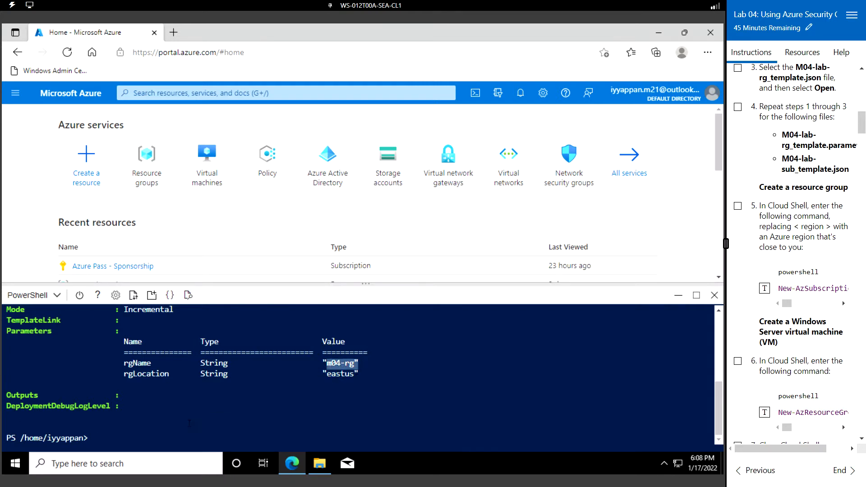
type("clear")
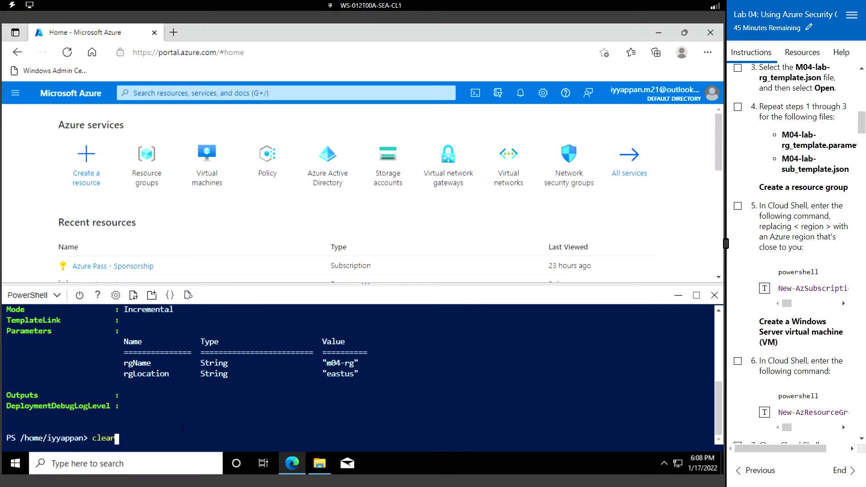
key("Return")
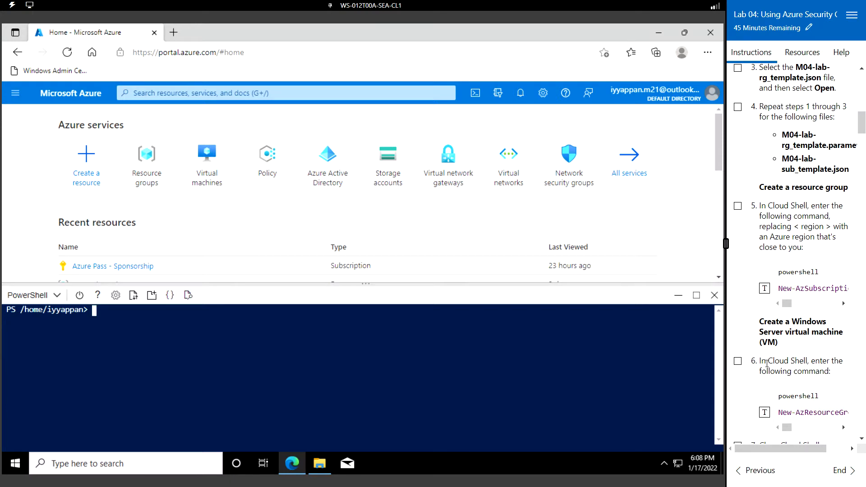
scroll(767, 363, "down", 3)
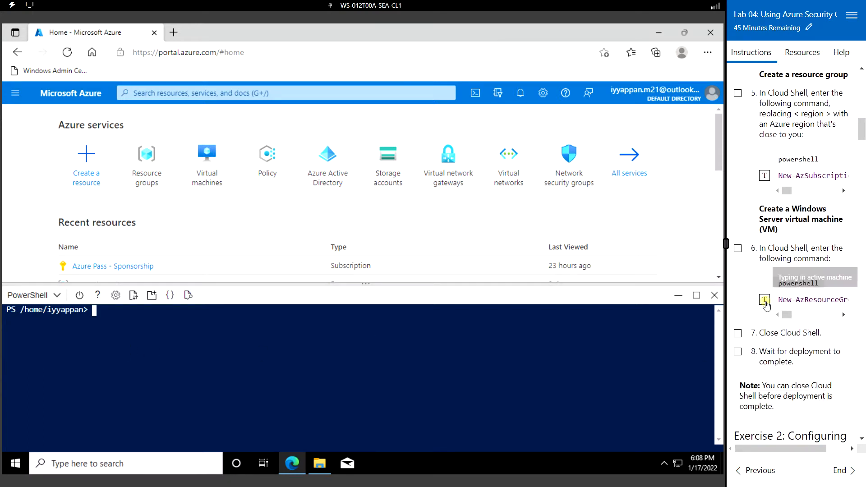
- Run the step 6 New-AzResourceGroupDeployment command to deploy ws2019-m04-vm0 into m04-rg
left_click(765, 301)
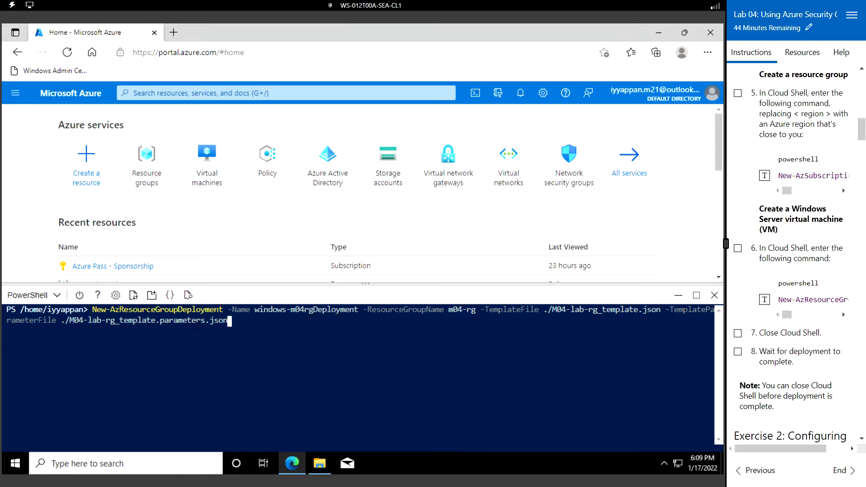
key("Return")
scroll(783, 306, "down", 3)
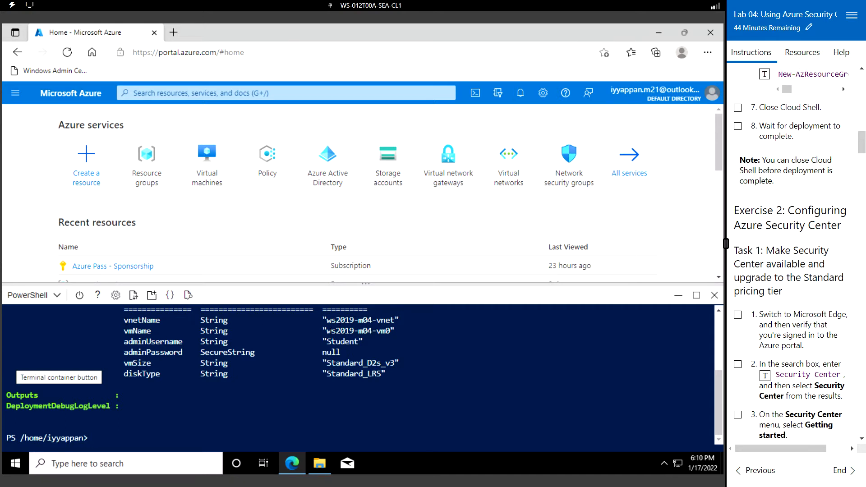
left_click_drag(327, 331, 412, 363)
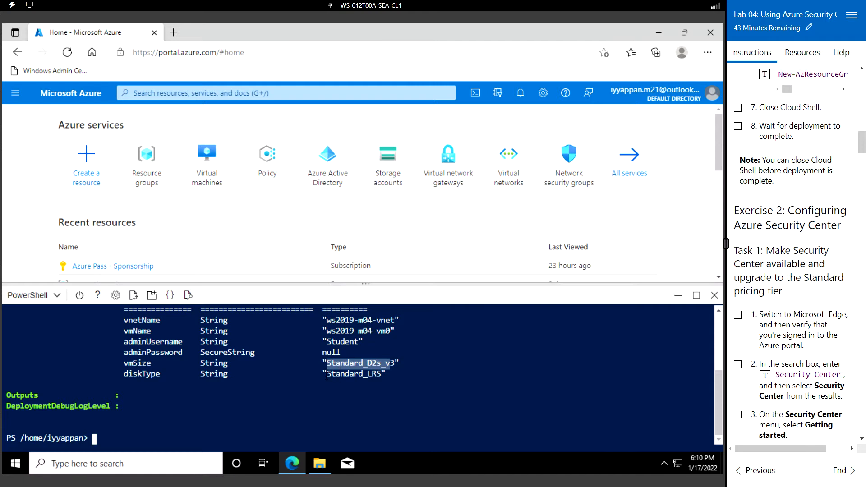
left_click(325, 376)
left_click_drag(325, 375, 381, 375)
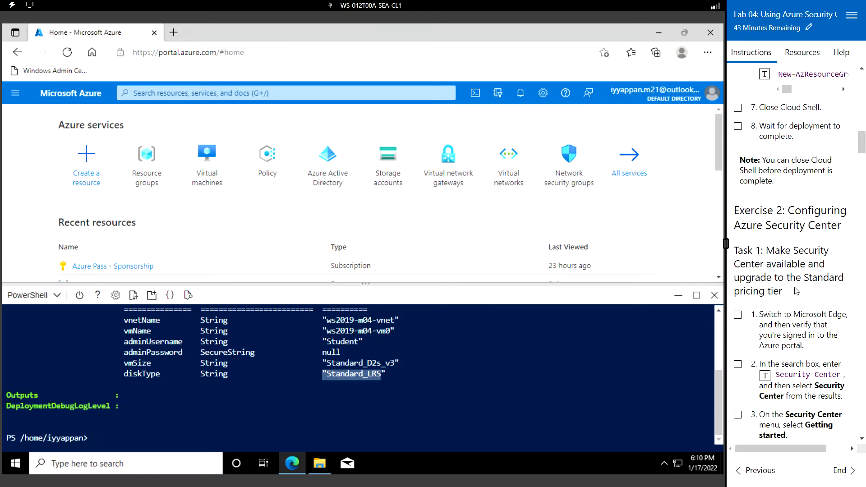
scroll(798, 258, "down", 1)
scroll(799, 257, "down", 1)
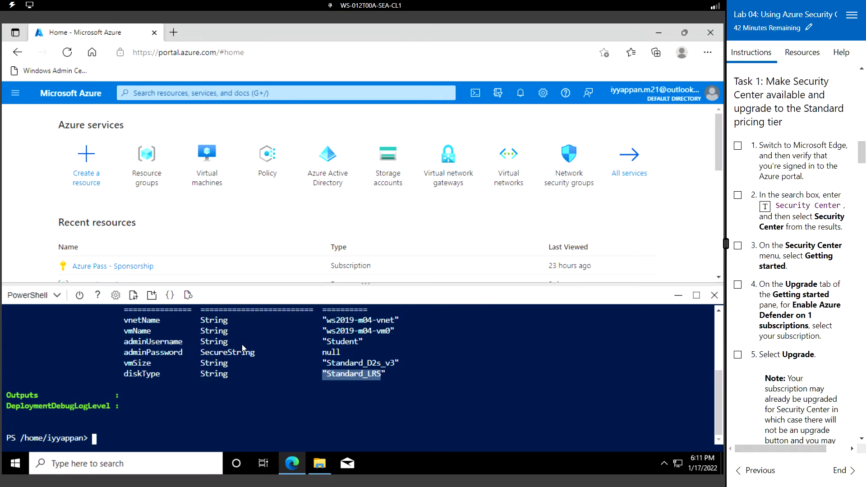
- Close Cloud Shell, search for Security Center, and open Microsoft Defender for Cloud
left_click(715, 299)
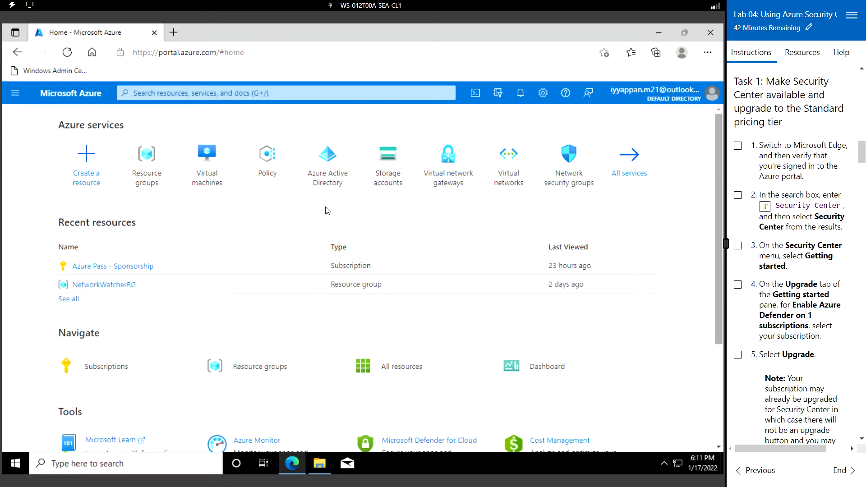
left_click(190, 94)
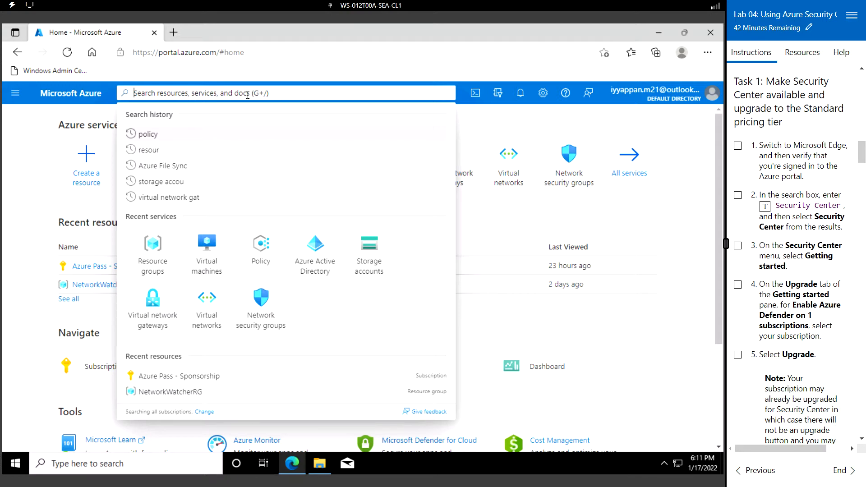
left_click(765, 209)
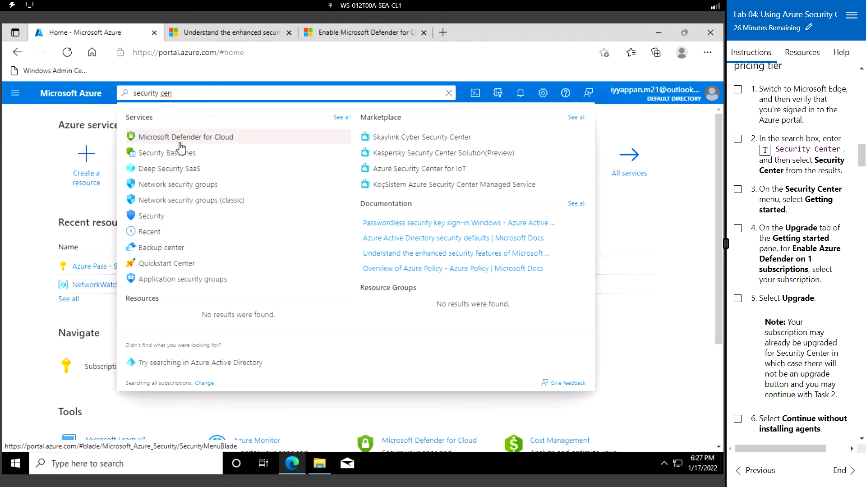
left_click(210, 143)
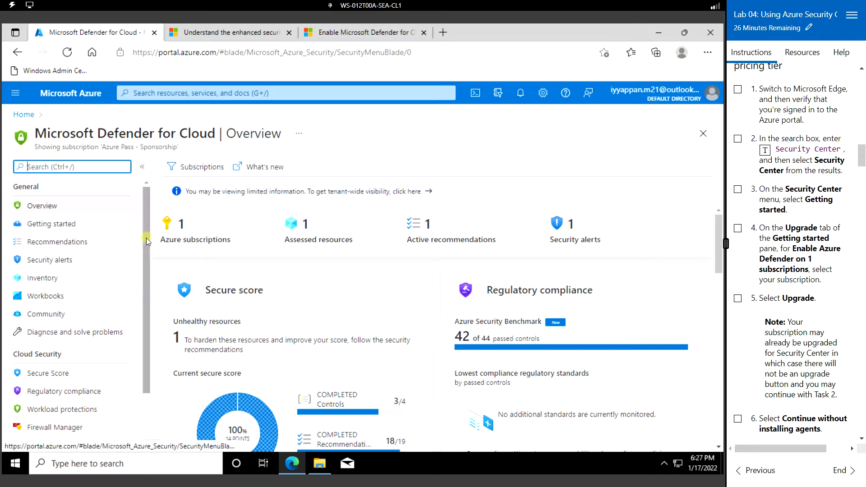
- Open Environment settings under Management in the Defender for Cloud menu
left_click_drag(147, 242, 143, 332)
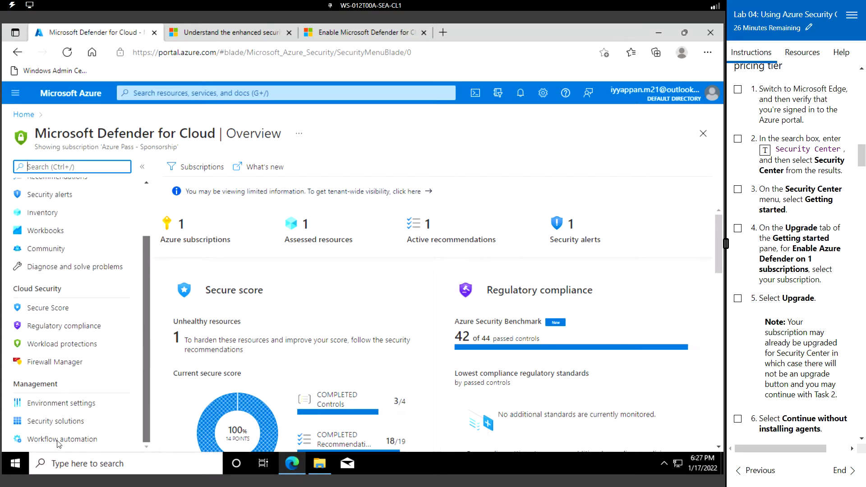
left_click(66, 407)
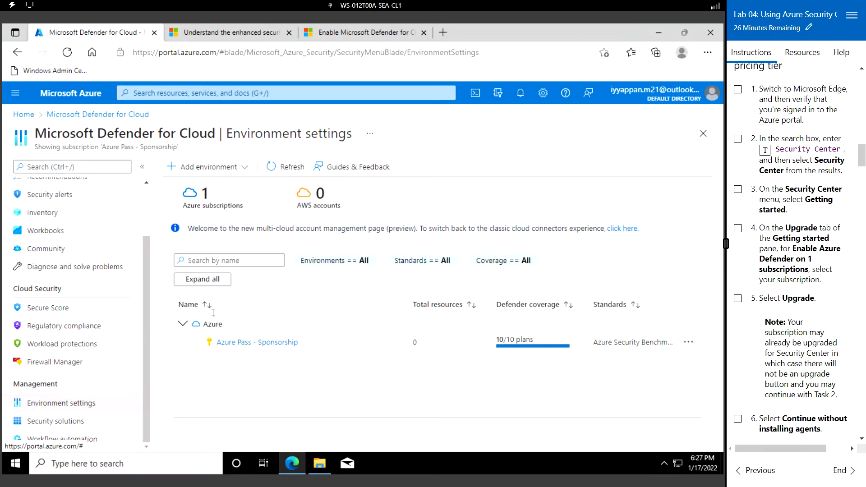
left_click(264, 343)
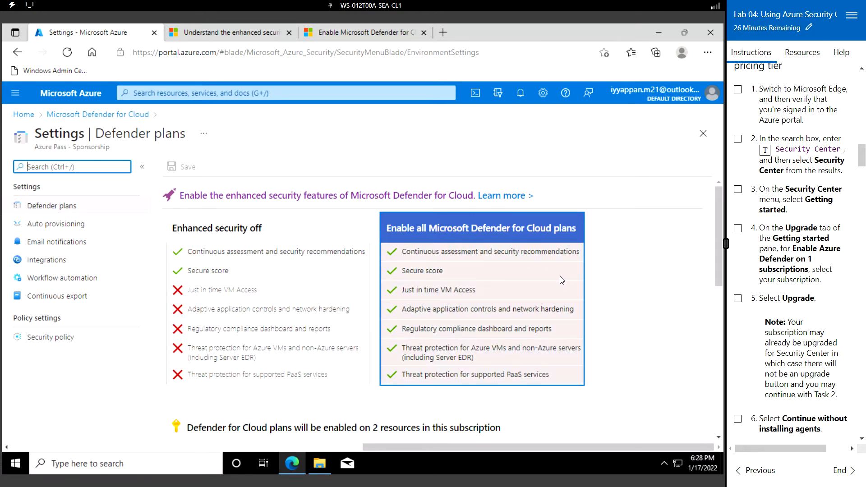
scroll(562, 280, "down", 10)
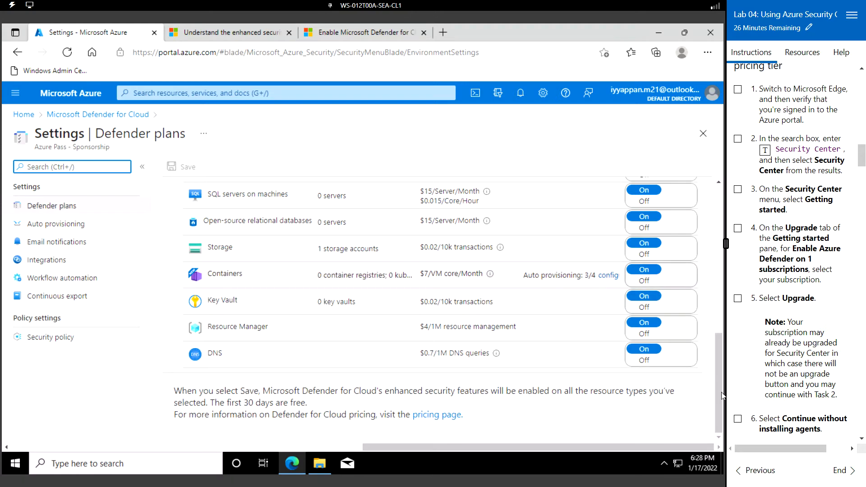
scroll(718, 349, "up", 3)
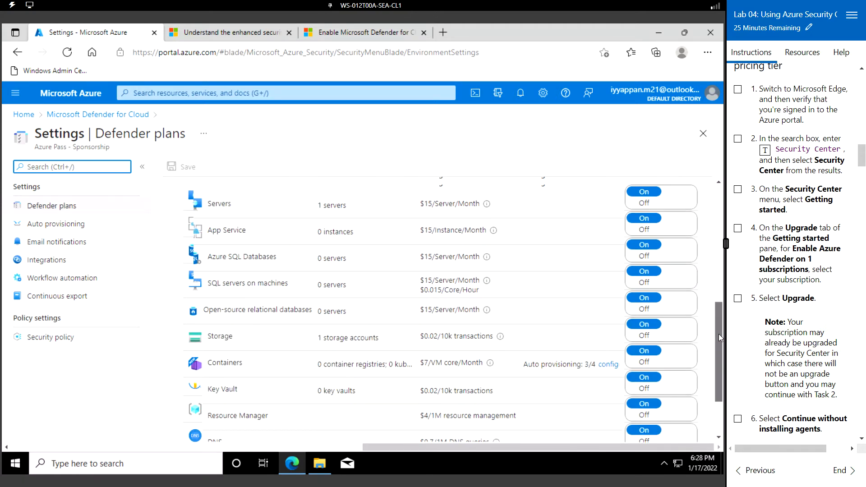
scroll(718, 334, "up", 3)
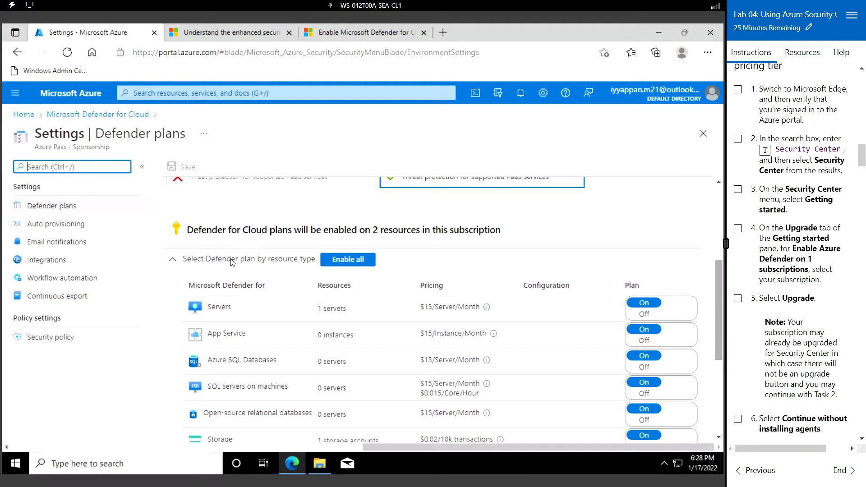
left_click(345, 264)
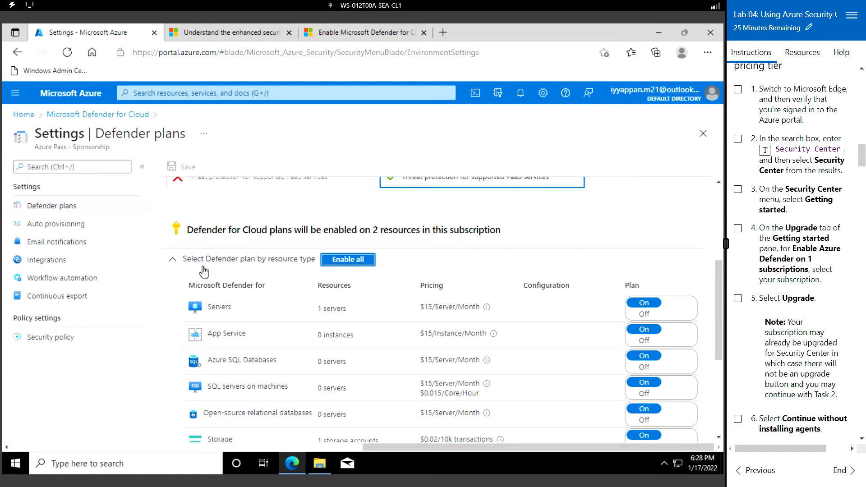
left_click(346, 261)
scroll(587, 361, "down", 4)
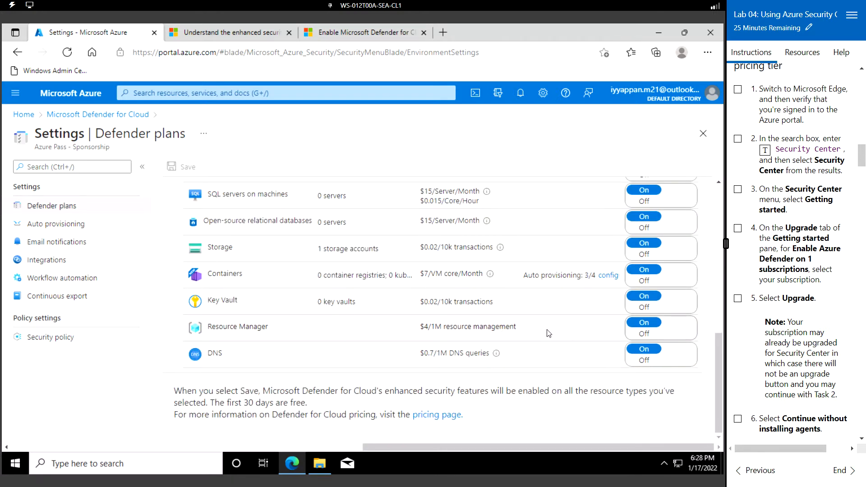
scroll(548, 333, "up", 10)
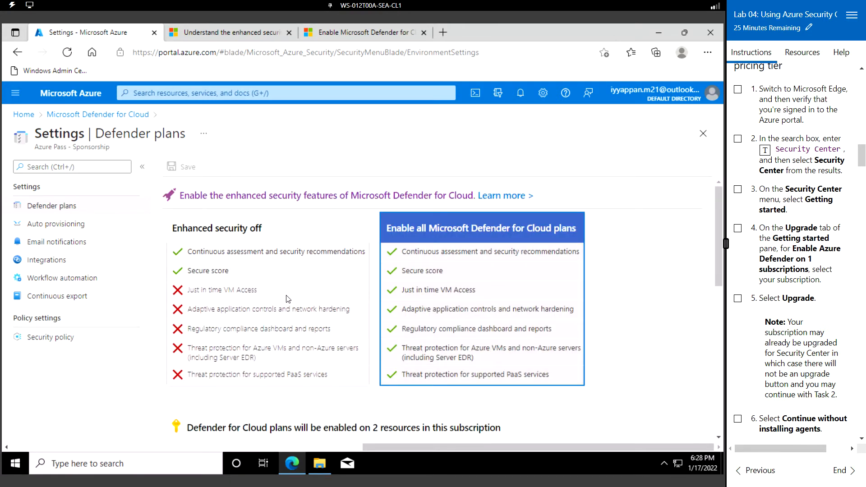
scroll(286, 299, "down", 10)
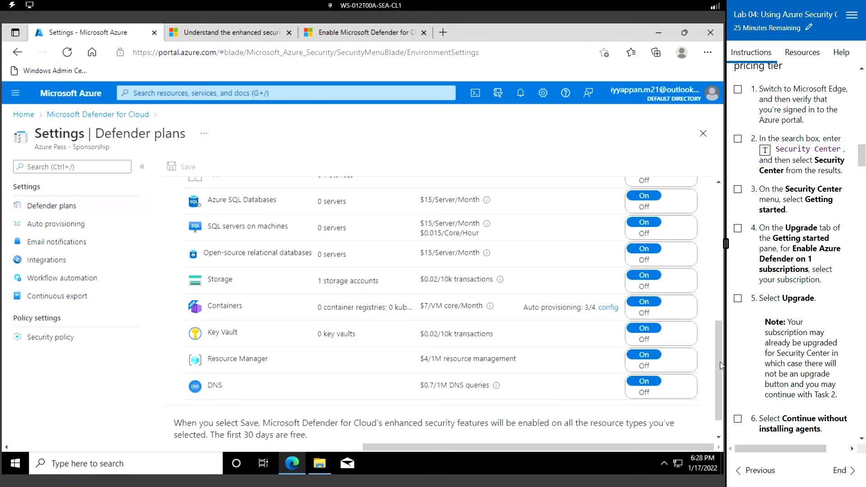
left_click_drag(721, 366, 721, 315)
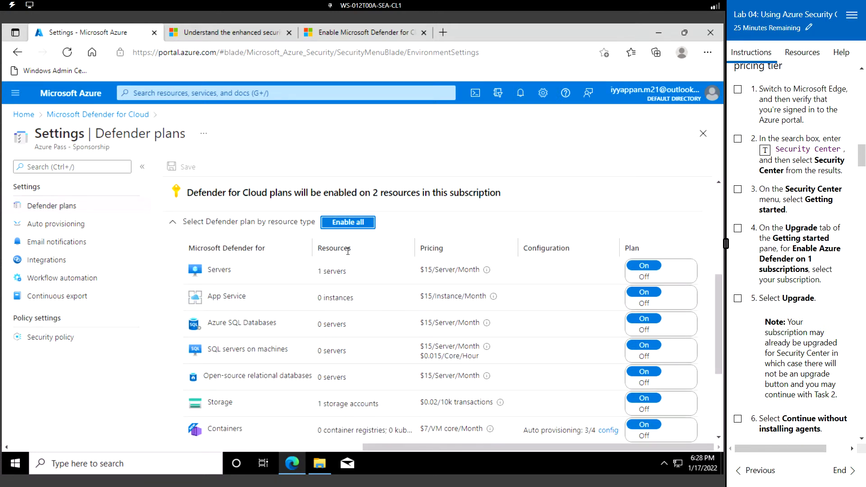
left_click(719, 206)
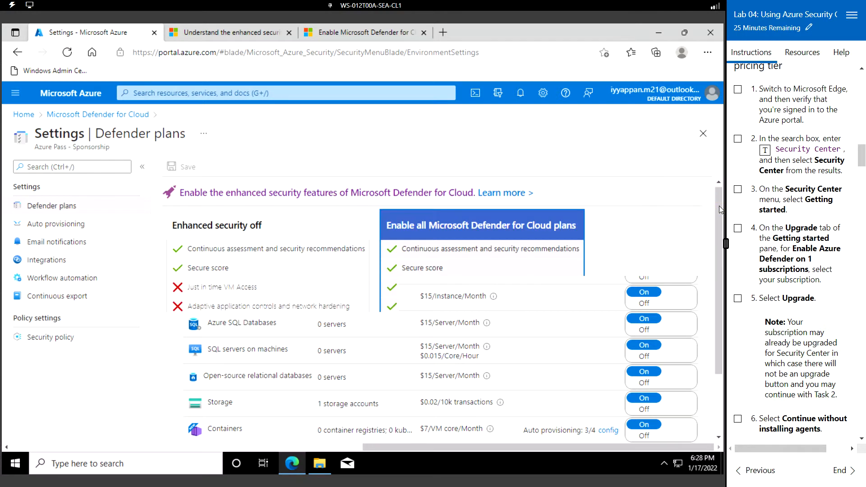
scroll(801, 266, "down", 4)
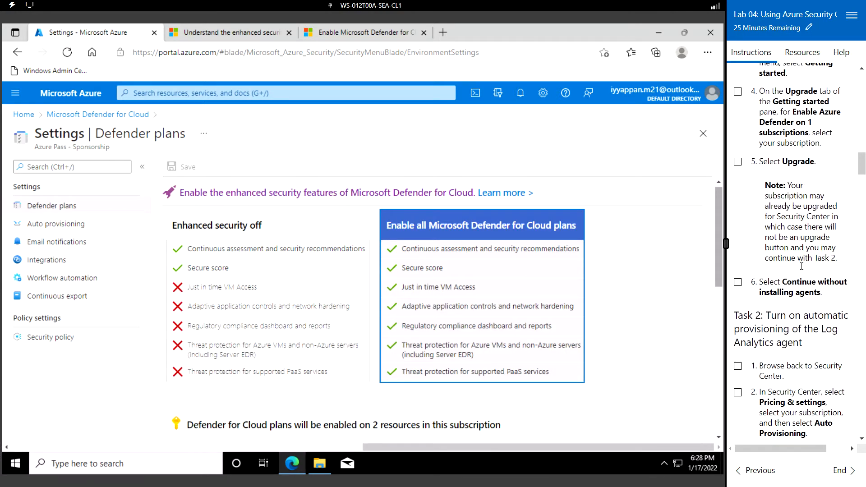
- Go to Getting started, view the Install agents tab, and continue without installing agents
left_click(111, 115)
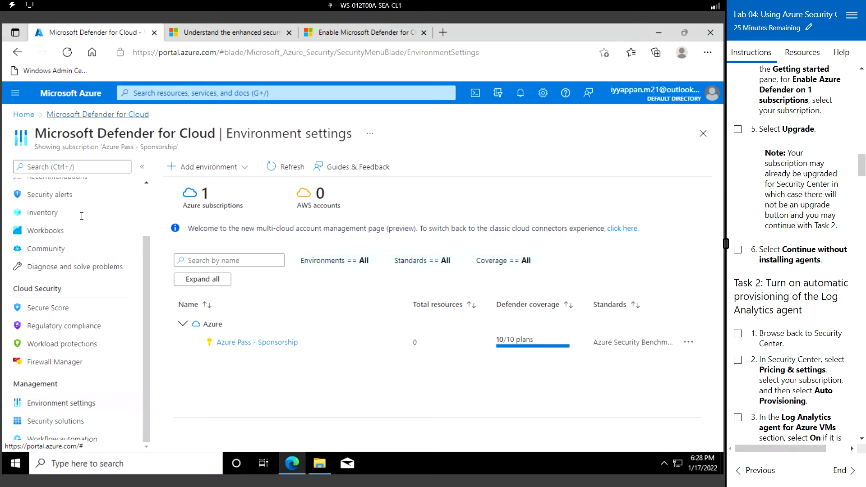
scroll(104, 223, "up", 2)
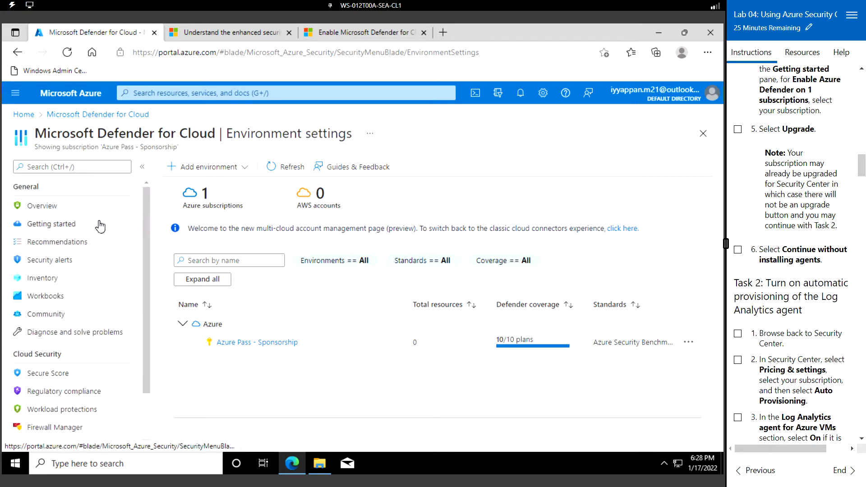
left_click(76, 225)
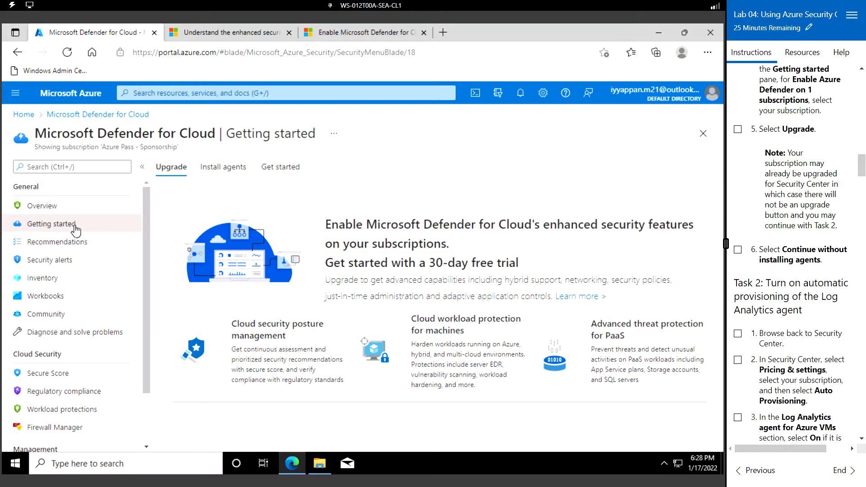
left_click(223, 171)
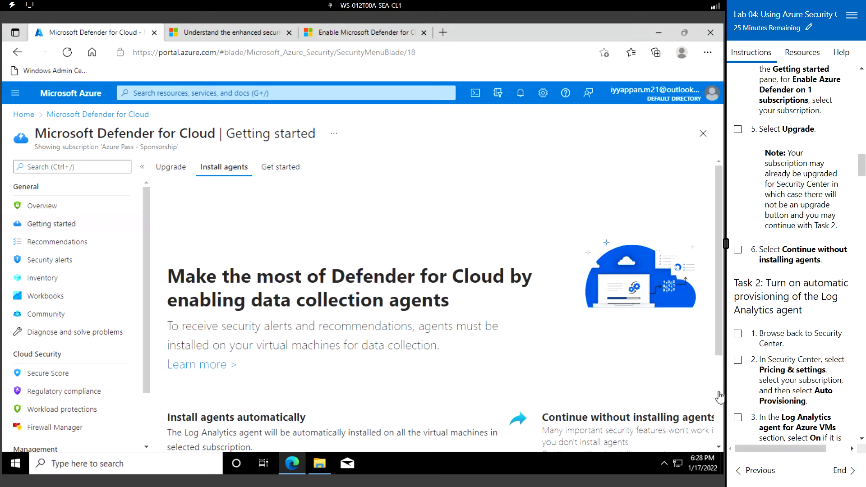
scroll(719, 397, "down", 3)
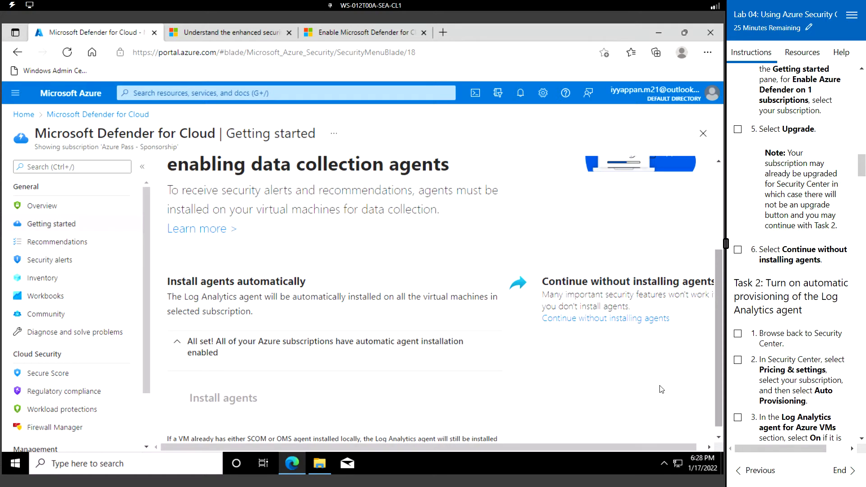
left_click(635, 309)
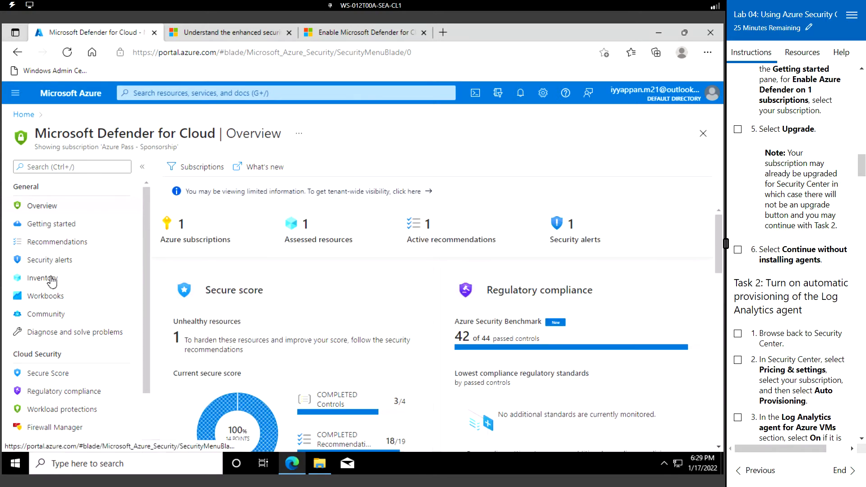
- Select the Azure Pass - Sponsorship subscription and view its Auto provisioning extension settings
left_click(204, 243)
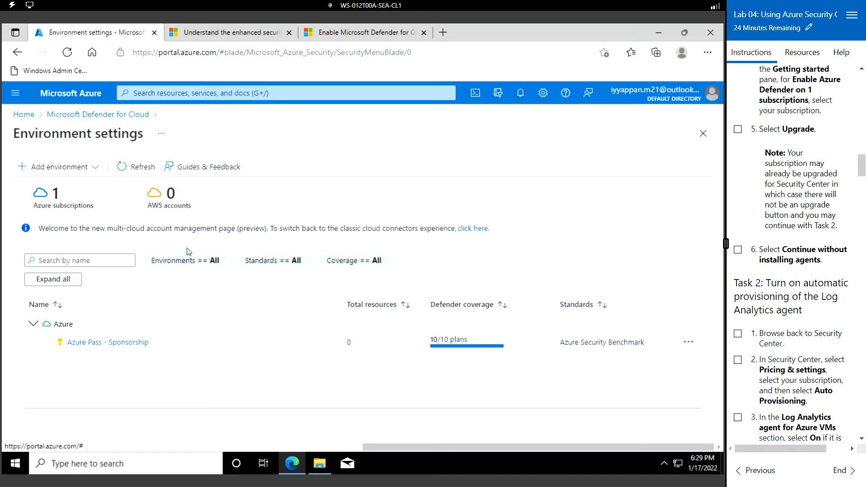
left_click(121, 345)
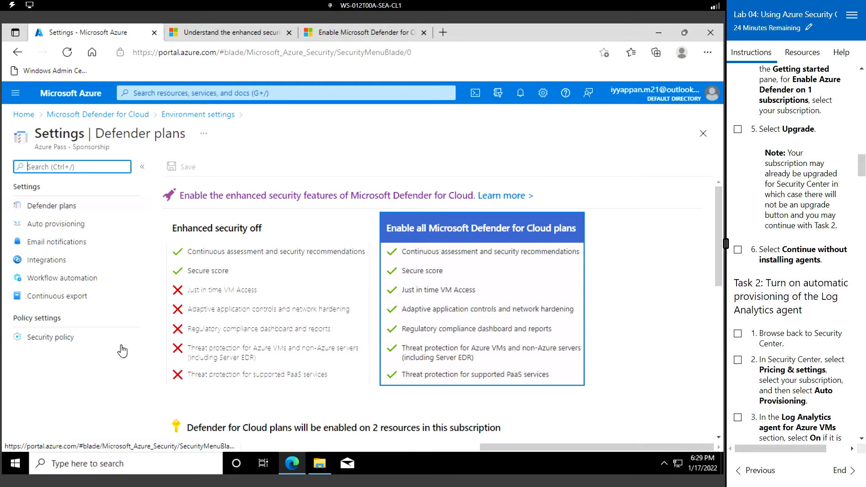
left_click(49, 227)
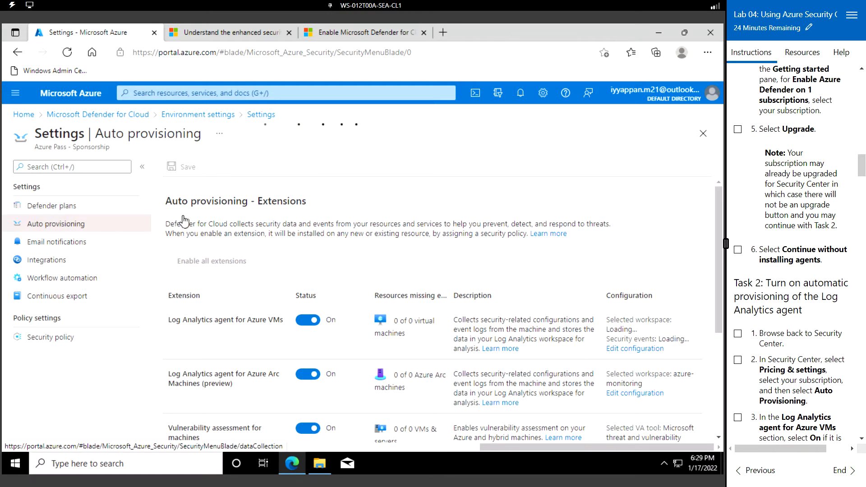
scroll(800, 383, "down", 5)
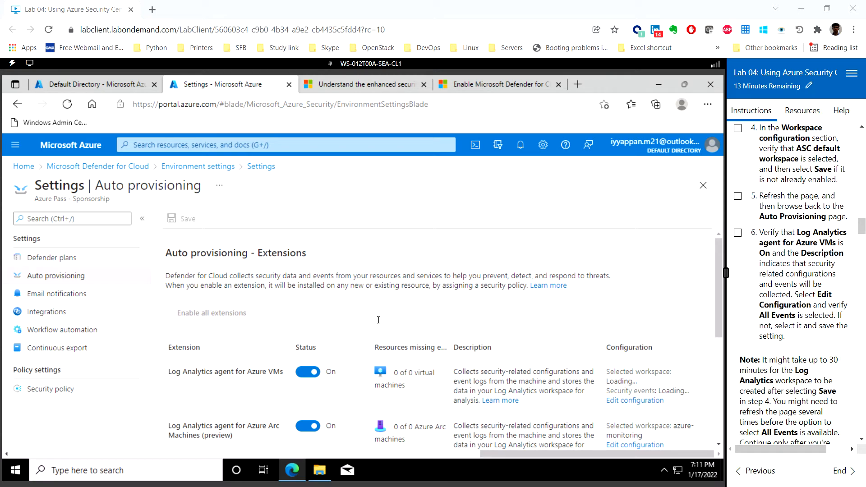
scroll(378, 319, "down", 2)
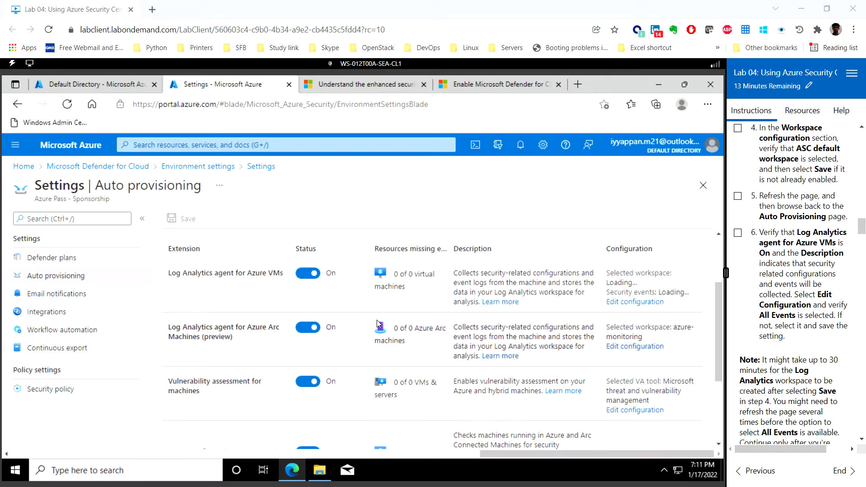
- Edit the agent deployment configuration so Azure VMs connect to workspace01 instead of the default workspace
left_click(638, 306)
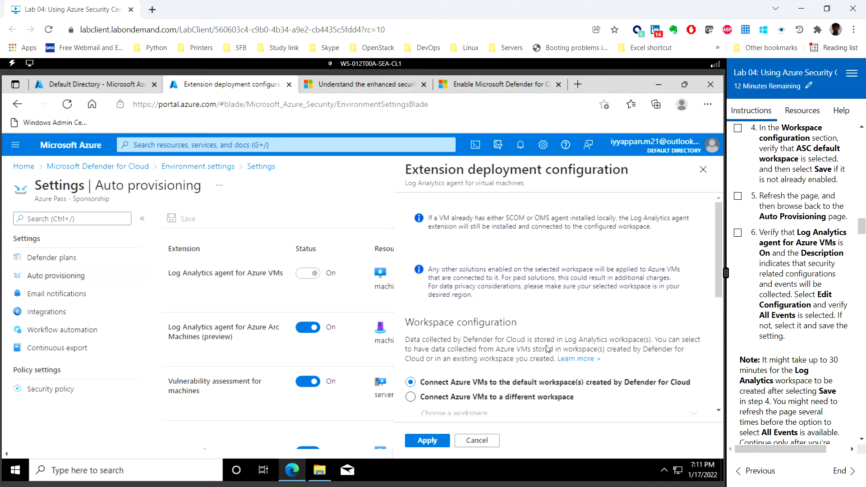
left_click_drag(720, 253, 718, 318)
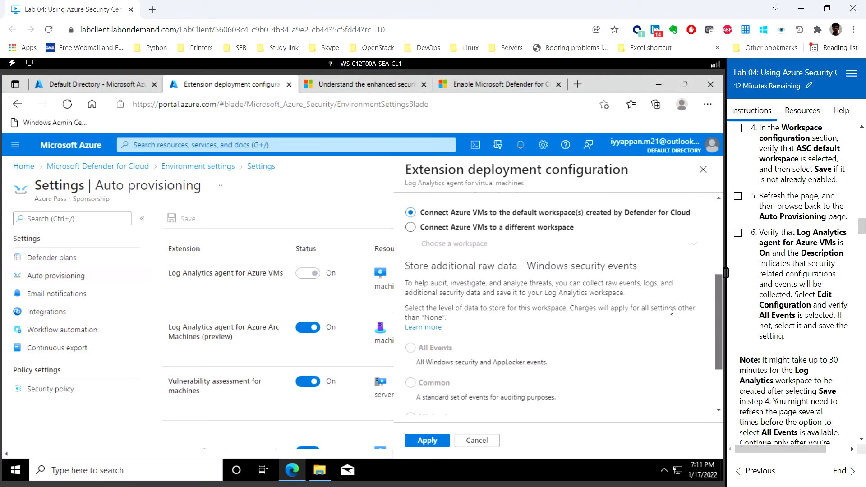
left_click(410, 227)
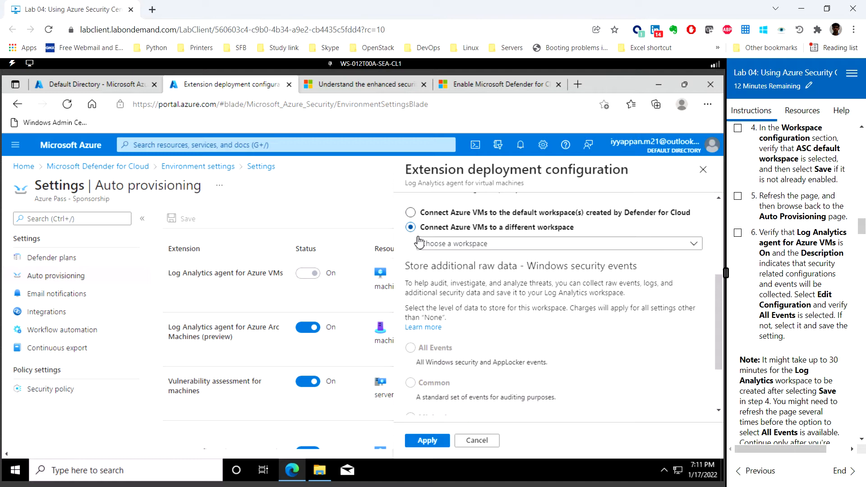
left_click(477, 243)
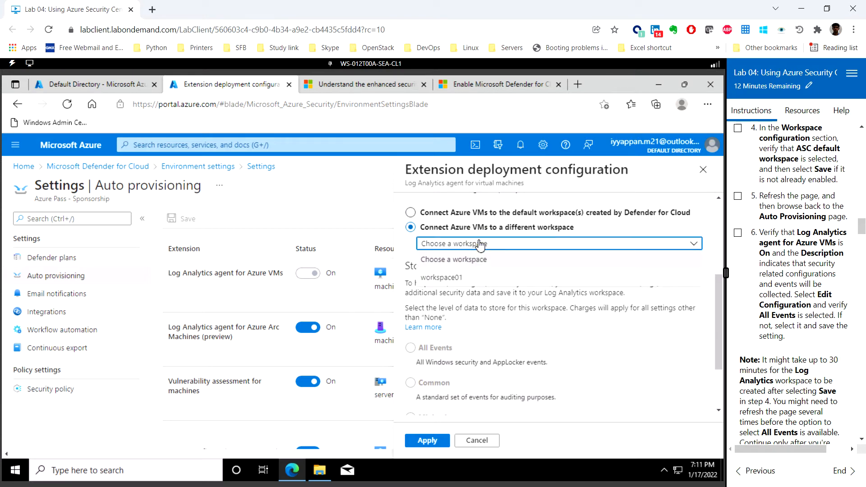
left_click(467, 279)
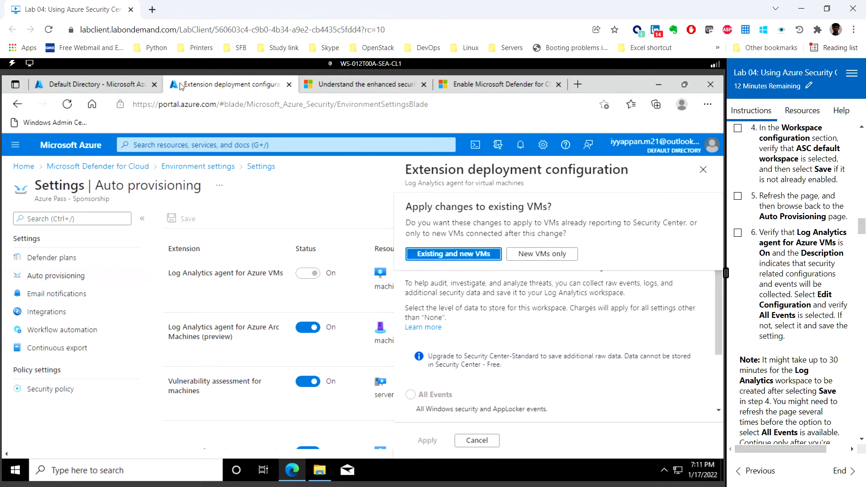
- Search 'log ana' and open Log Analytics workspaces, which lists only workspace01
left_click(109, 85)
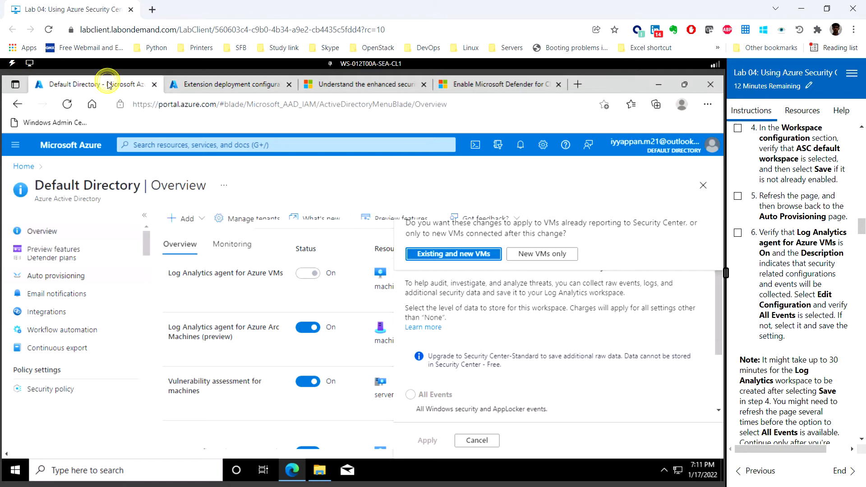
left_click(167, 147)
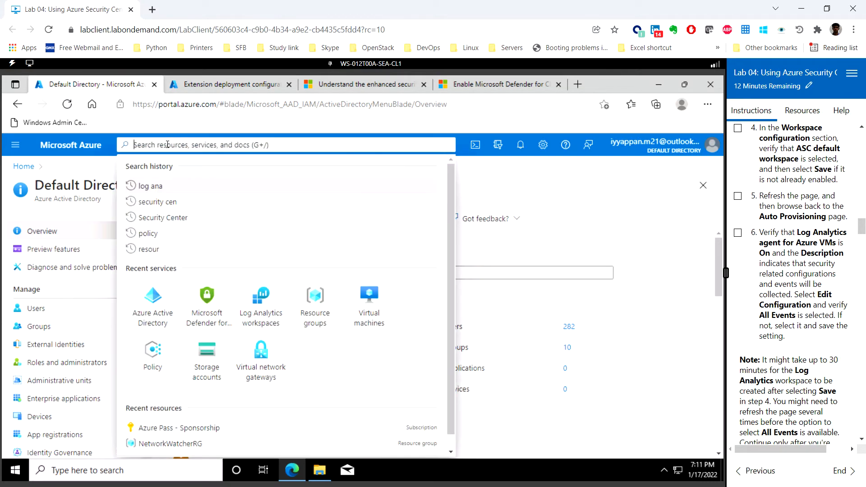
type("log ana")
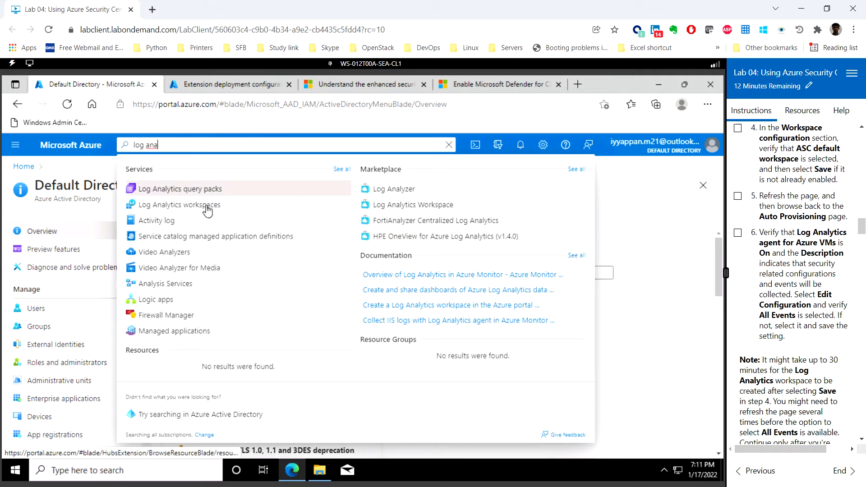
left_click(179, 205)
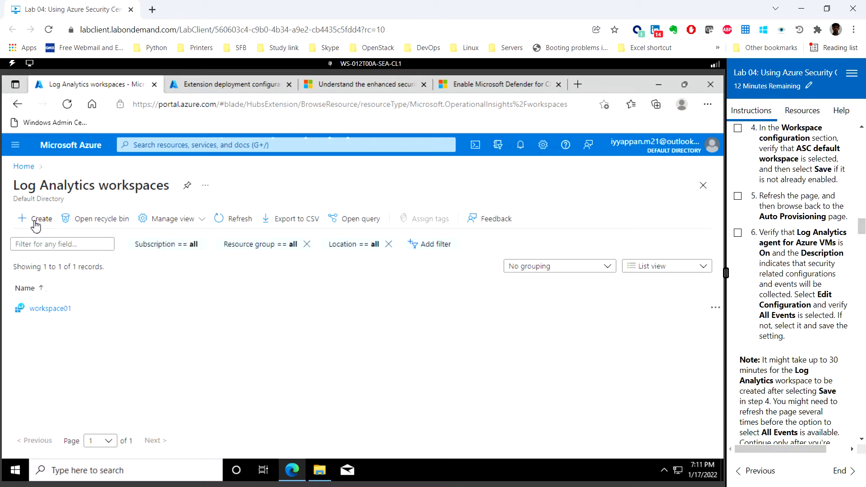
- Start a new Log Analytics workspace, then abandon the form and return to the portal home
left_click(36, 221)
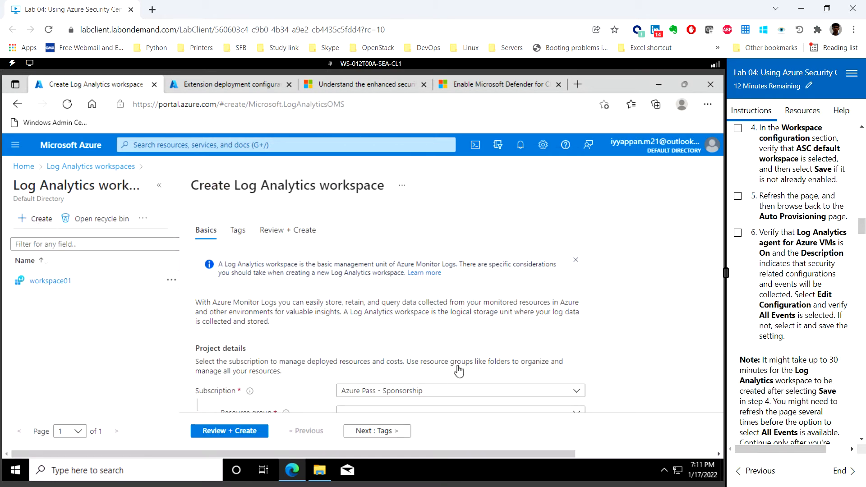
scroll(458, 371, "down", 3)
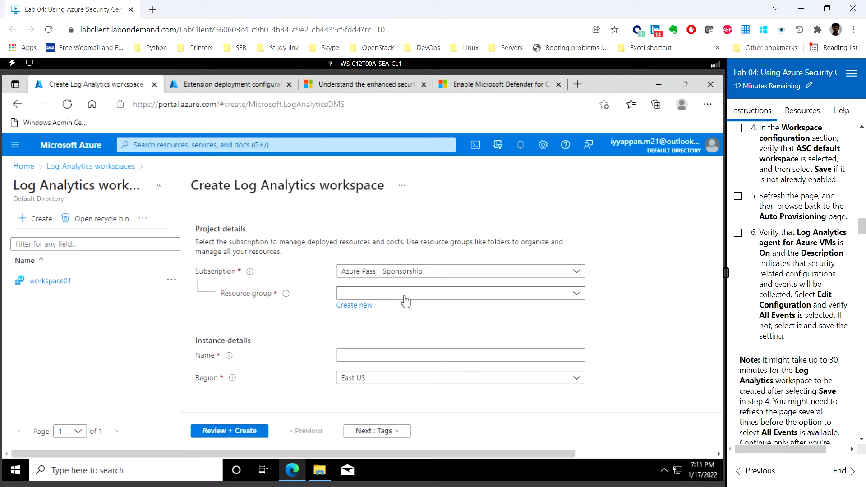
left_click(361, 355)
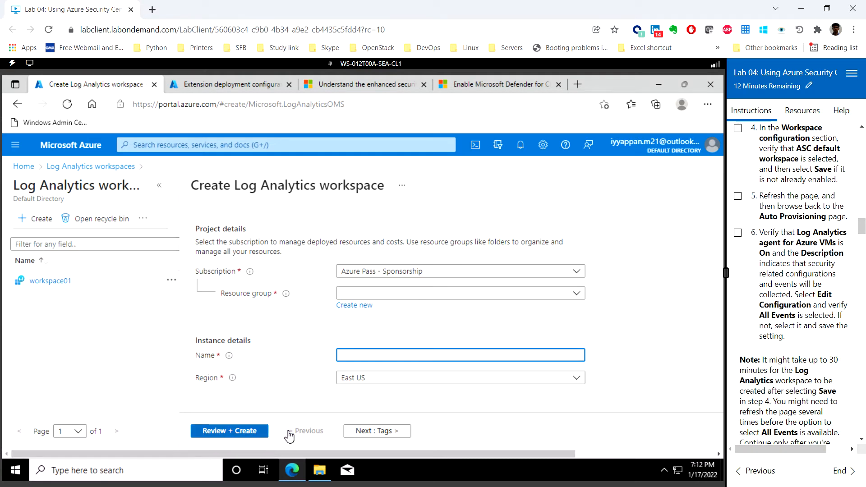
left_click(81, 144)
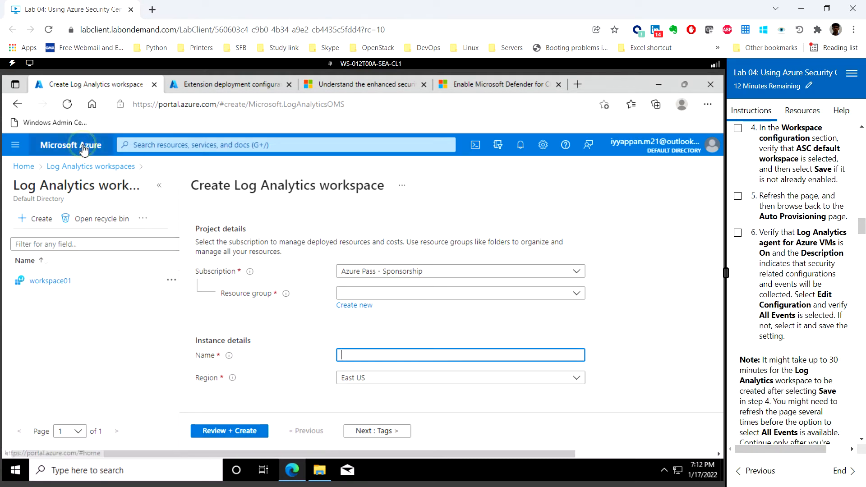
- Apply the workspace01 agent configuration to existing and new VMs and save the event collection settings
left_click(215, 87)
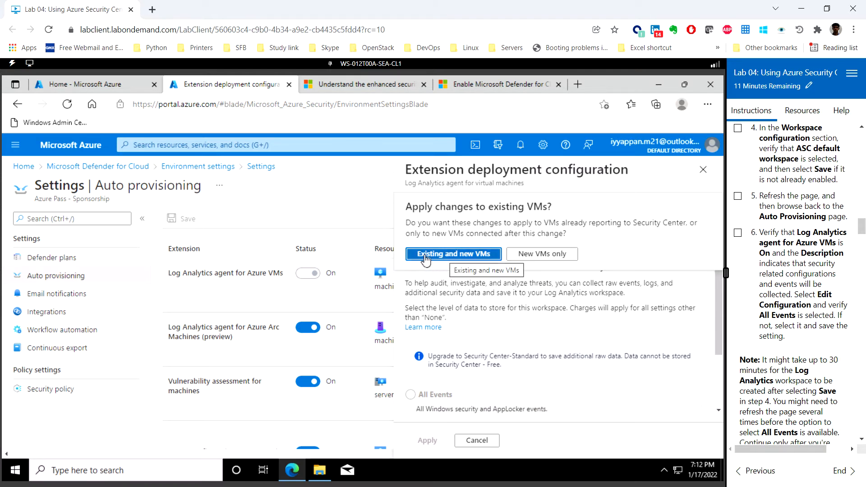
left_click(461, 257)
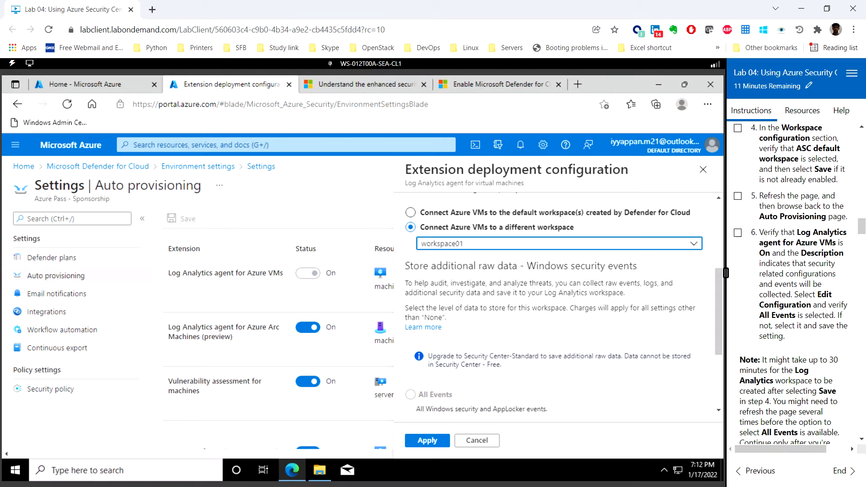
scroll(554, 316, "down", 5)
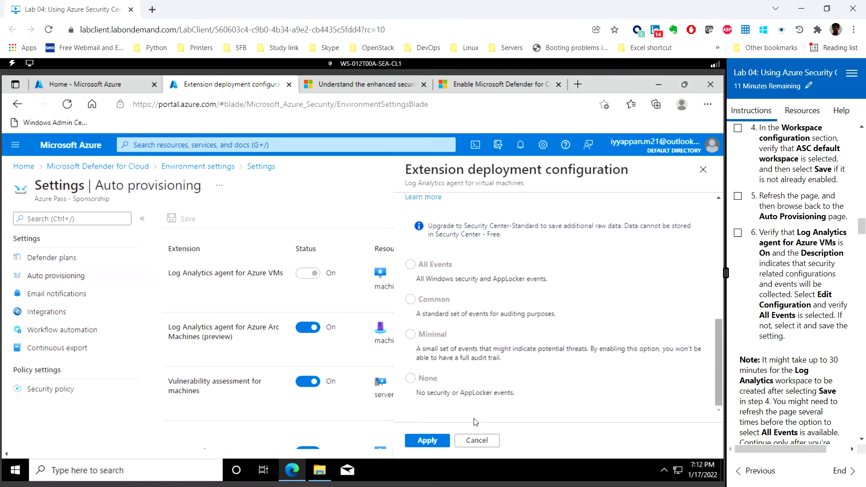
left_click(427, 440)
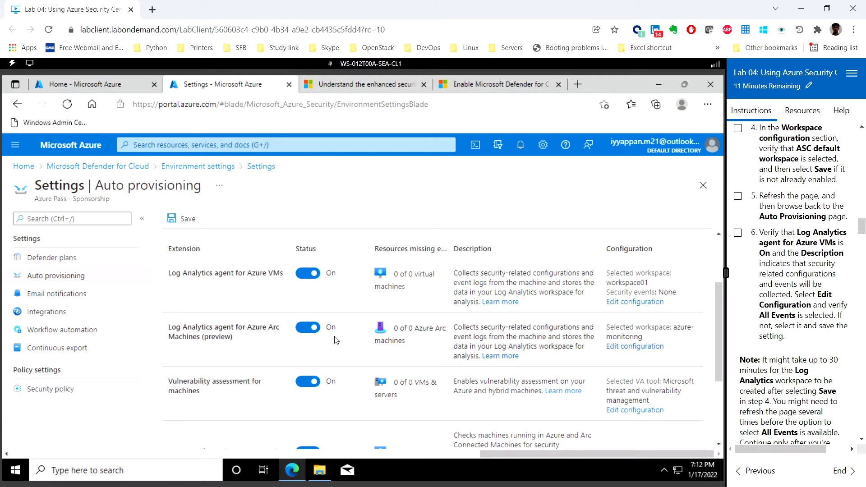
scroll(787, 280, "down", 10)
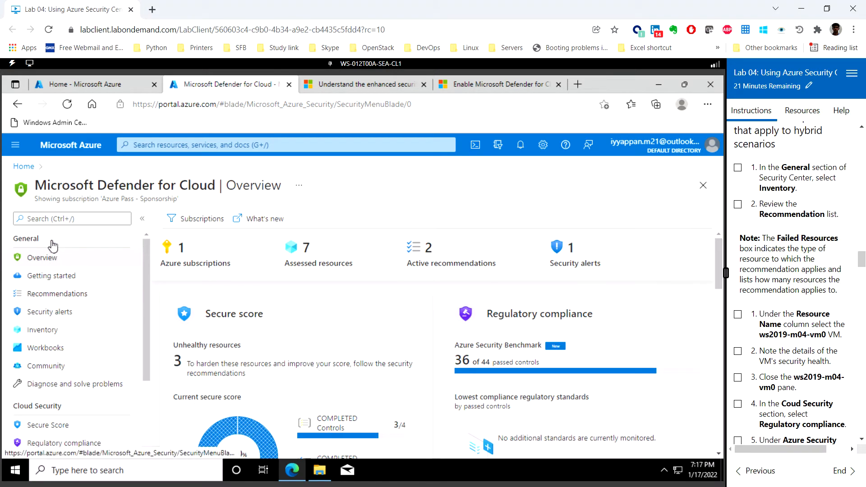
- Open Inventory under General in the Defender for Cloud menu
left_click(50, 334)
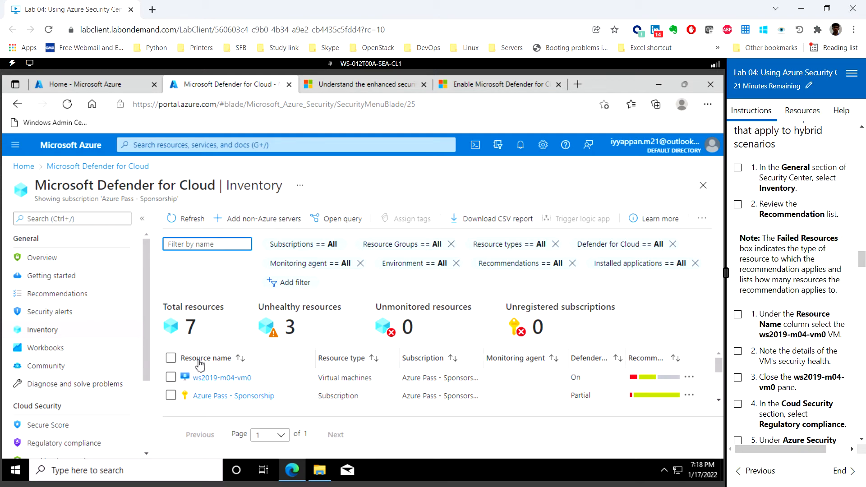
- Open ws2019-m04-vm0's resource health and review its 3 high-severity recommendations
left_click(225, 381)
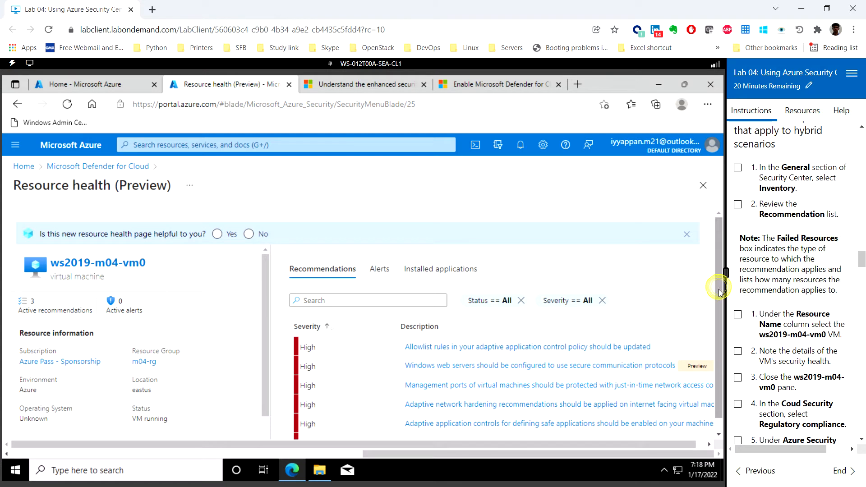
scroll(718, 302, "down", 1)
scroll(720, 327, "down", 1)
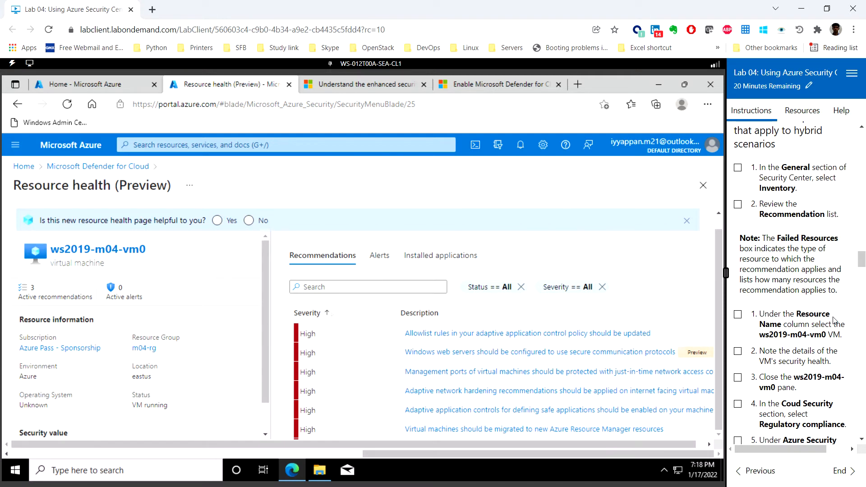
scroll(802, 328, "down", 3)
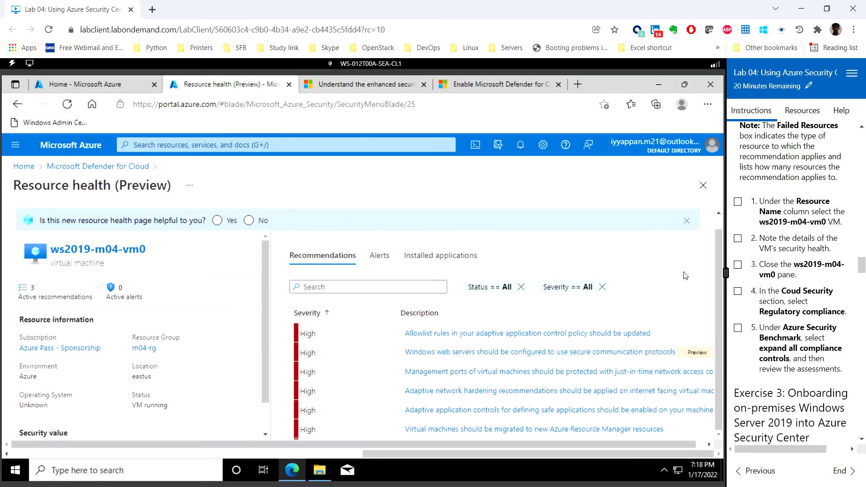
- Return to Defender for Cloud and open Regulatory compliance, showing Azure Security Benchmark at 36 of 44 controls
left_click(104, 171)
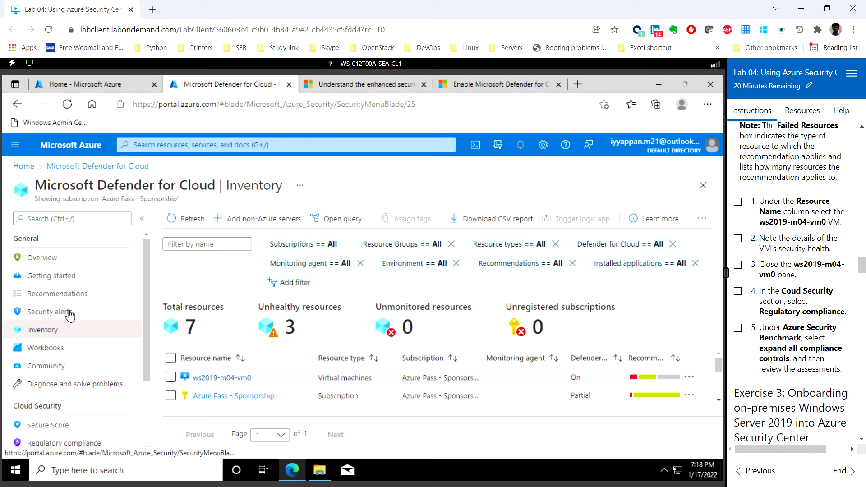
left_click_drag(146, 354, 144, 400)
scroll(143, 398, "down", 1)
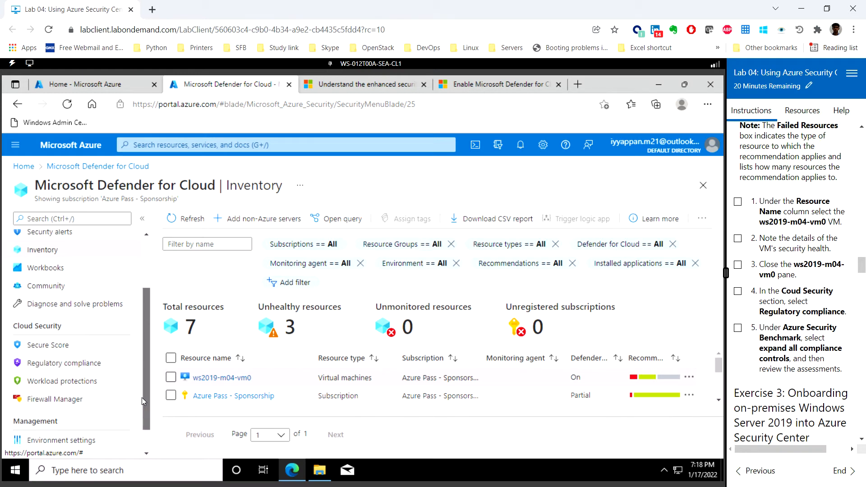
left_click(76, 368)
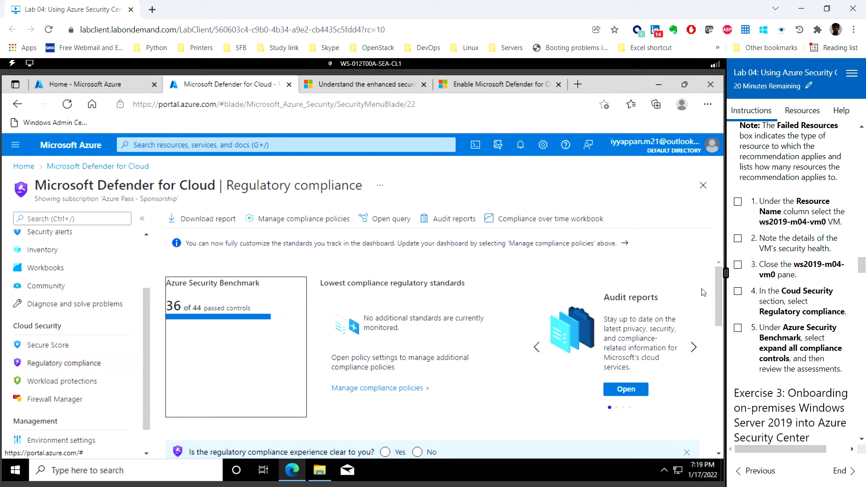
left_click_drag(719, 324, 713, 363)
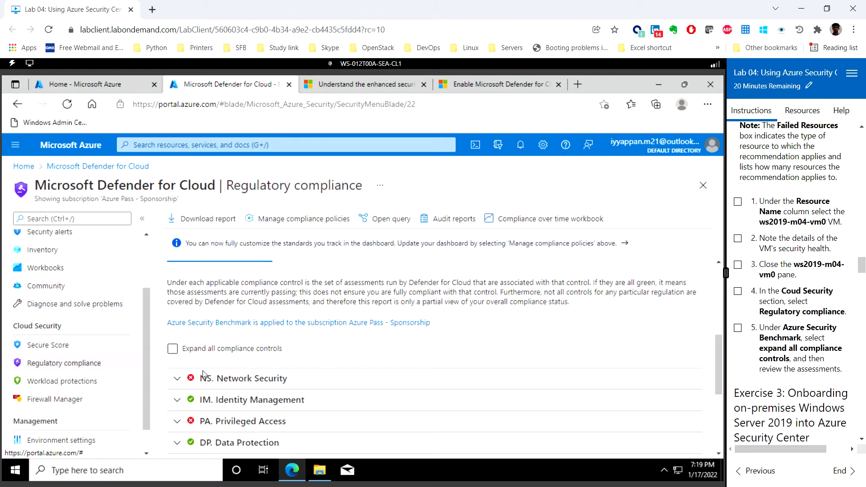
- Expand all compliance controls and scroll down through the NS assessments to NS-7 and NS-8
left_click(172, 349)
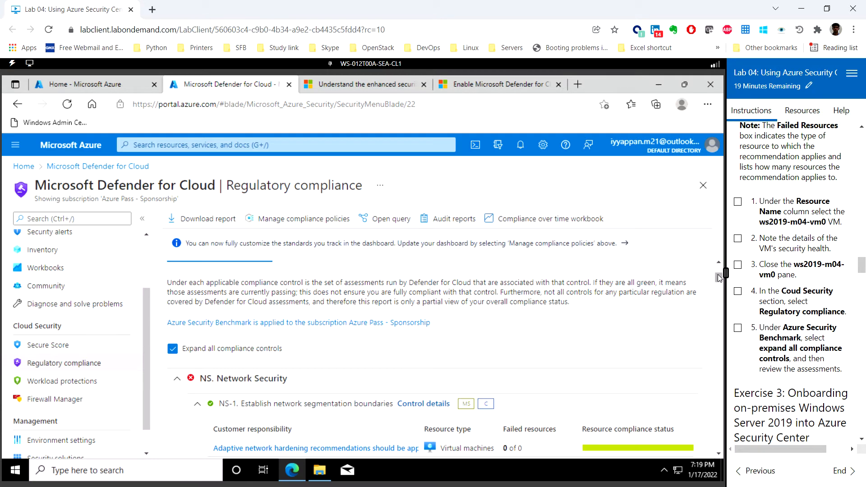
left_click(719, 295)
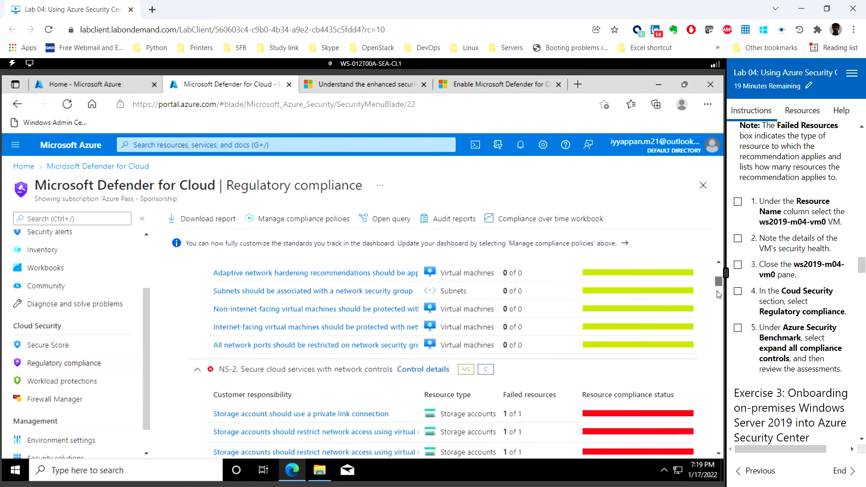
left_click(719, 295)
left_click_drag(719, 292, 719, 287)
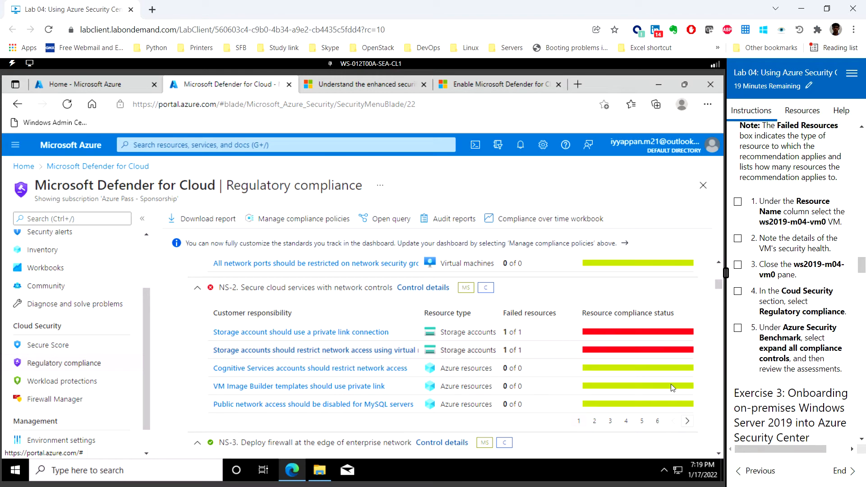
left_click(719, 454)
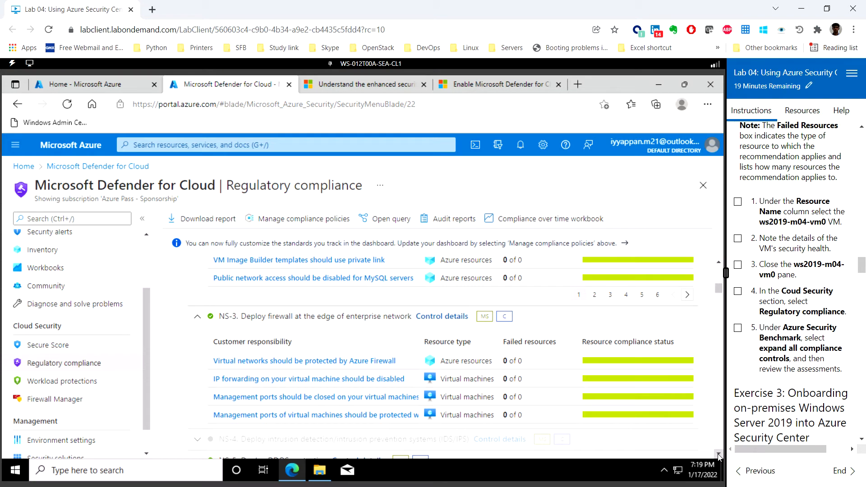
left_click(718, 454)
left_click(719, 454)
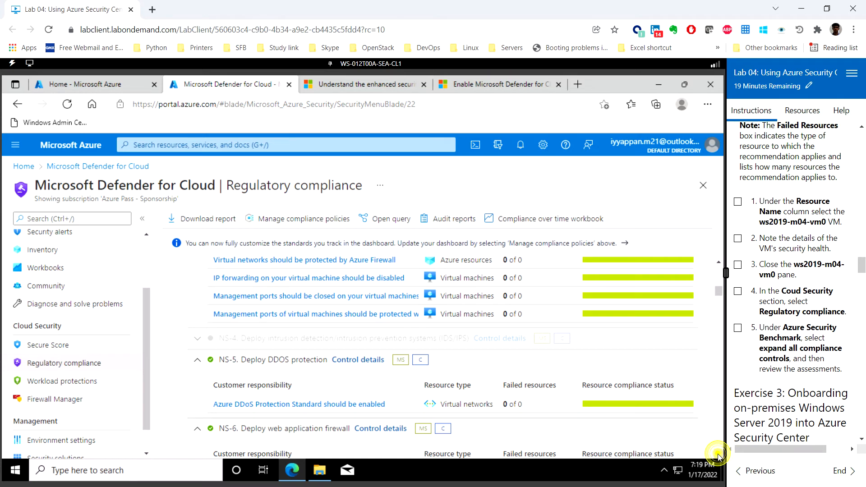
left_click(718, 455)
left_click(719, 455)
left_click(718, 454)
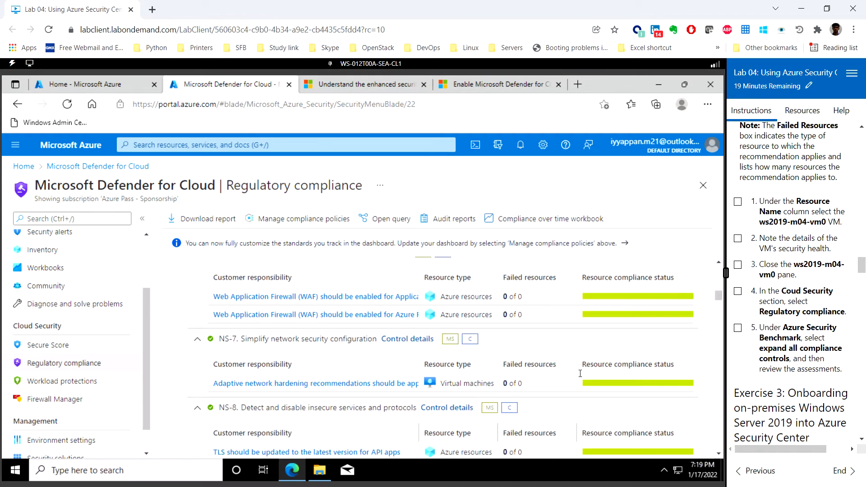
scroll(790, 300, "down", 5)
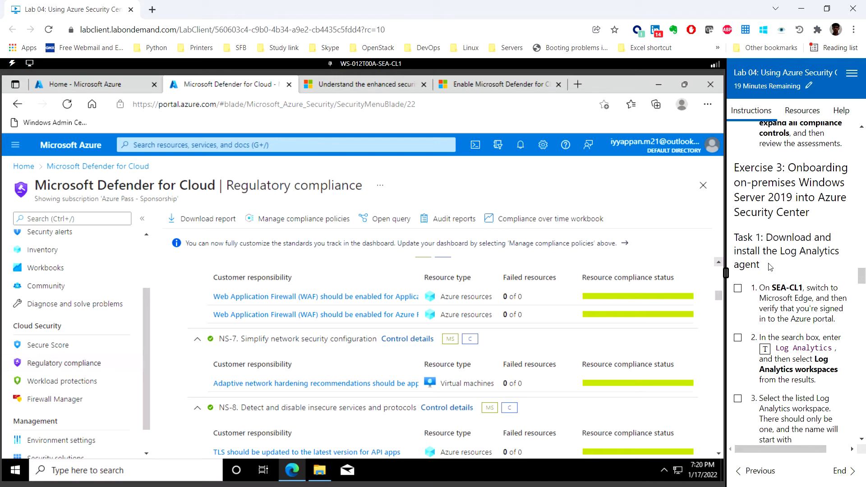
- From Home, search Log Analytics and open workspace01 from the Log Analytics workspaces list
left_click(67, 149)
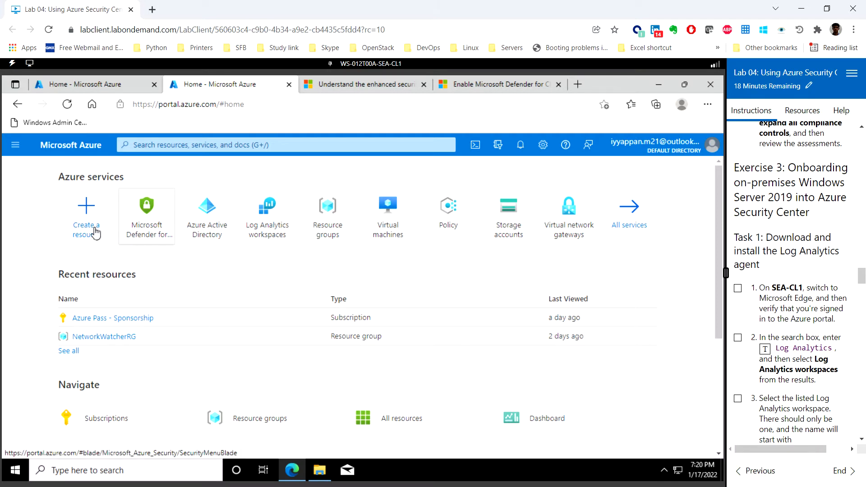
scroll(795, 273, "down", 1)
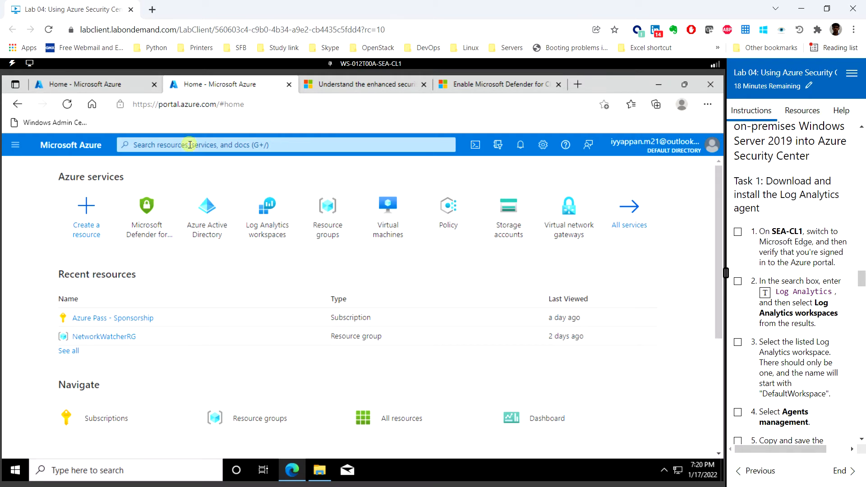
left_click(190, 144)
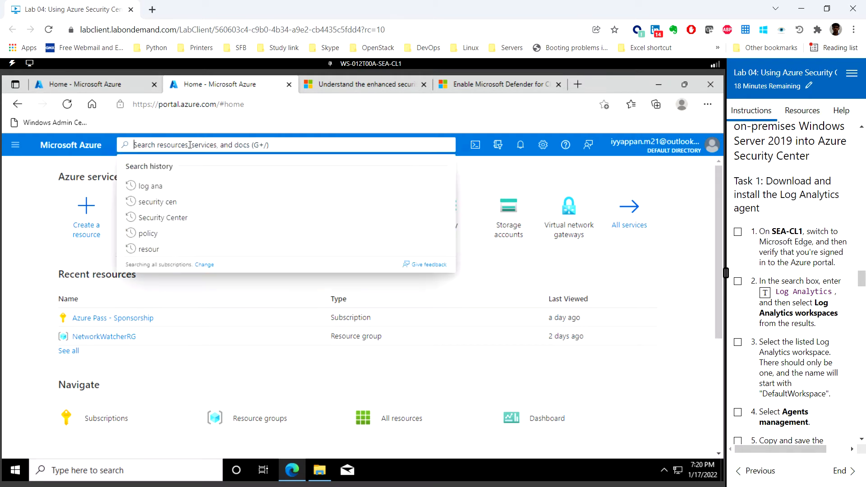
left_click(766, 295)
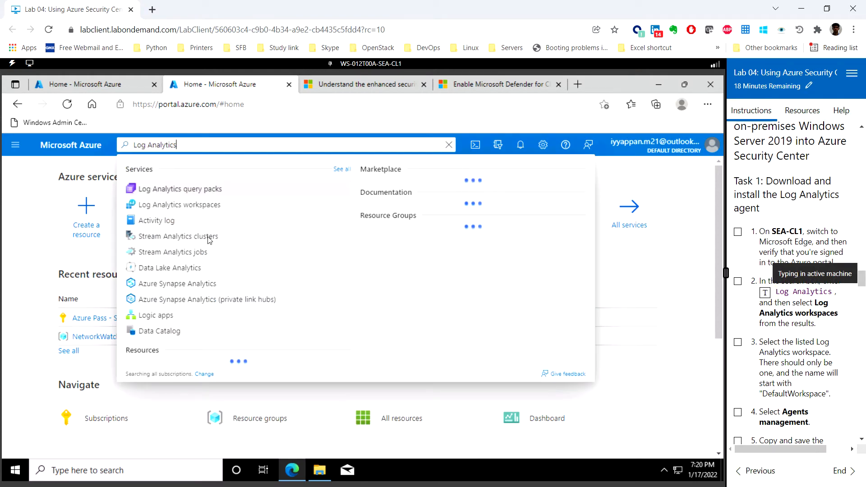
left_click(207, 207)
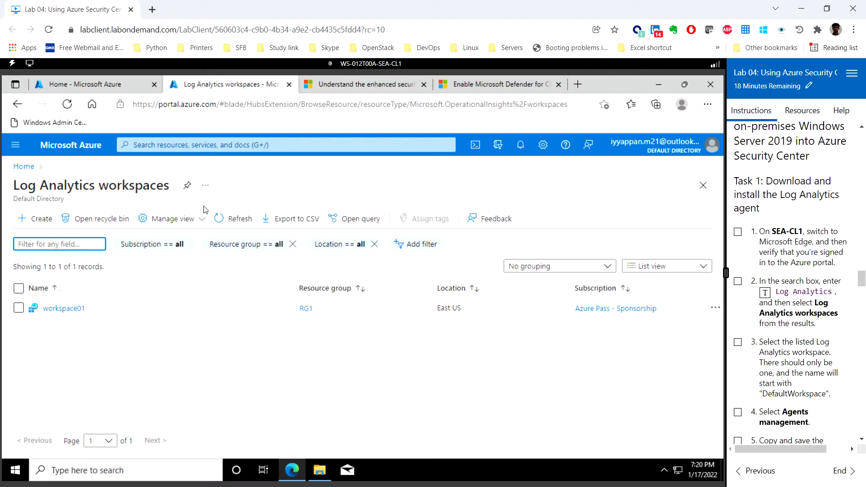
left_click(68, 309)
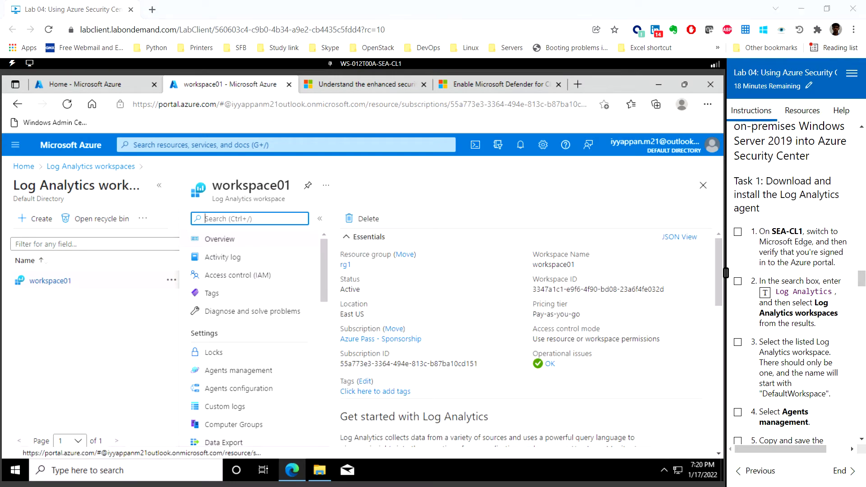
- Download the 64-bit Windows agent from workspace01's Agents management and copy the workspace ID
scroll(794, 279, "down", 5)
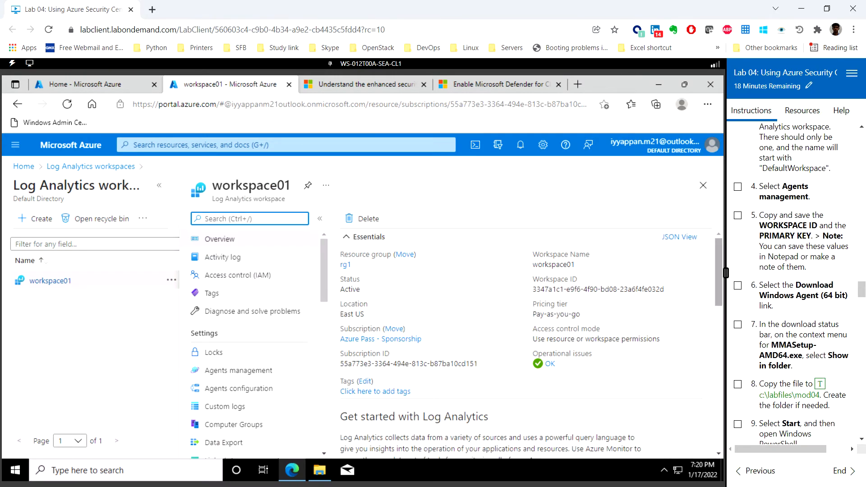
left_click(244, 375)
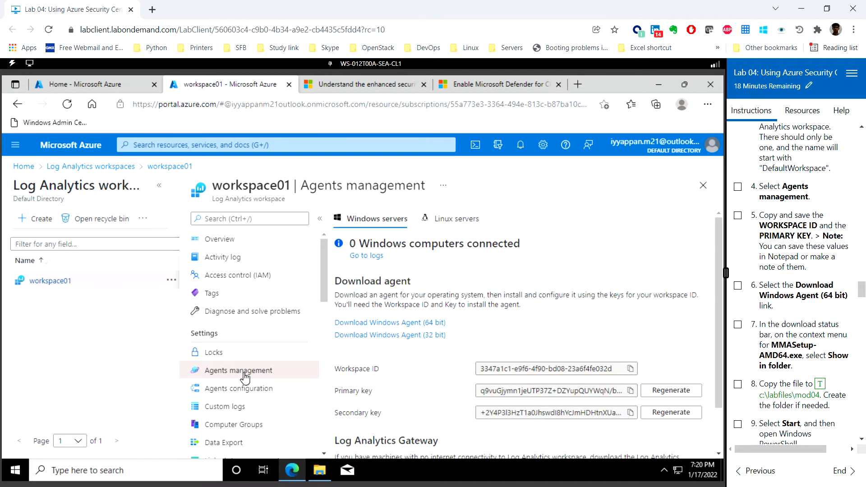
left_click(410, 324)
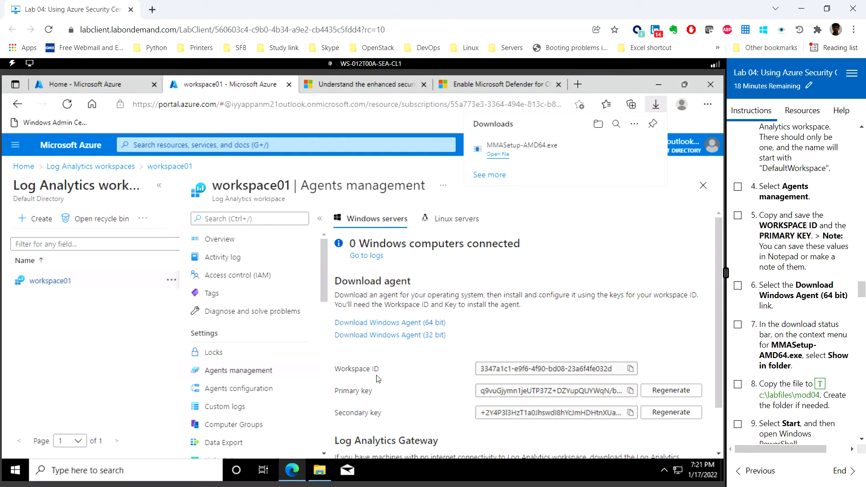
left_click(630, 369)
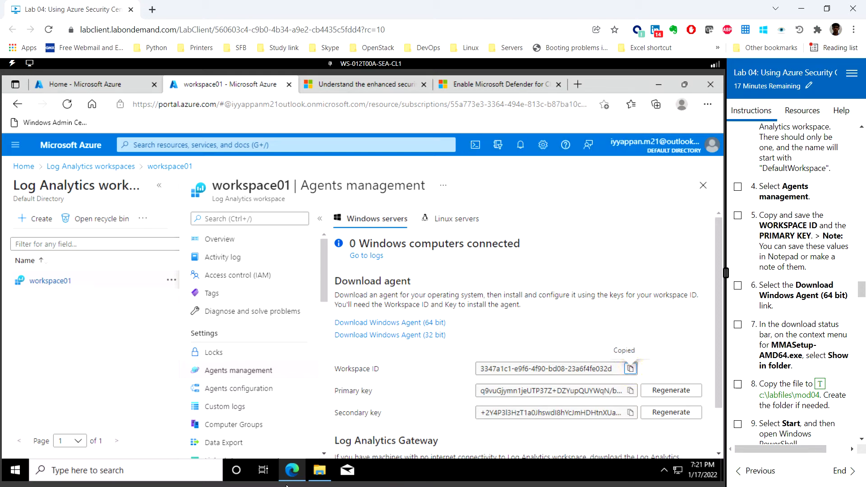
left_click(13, 471)
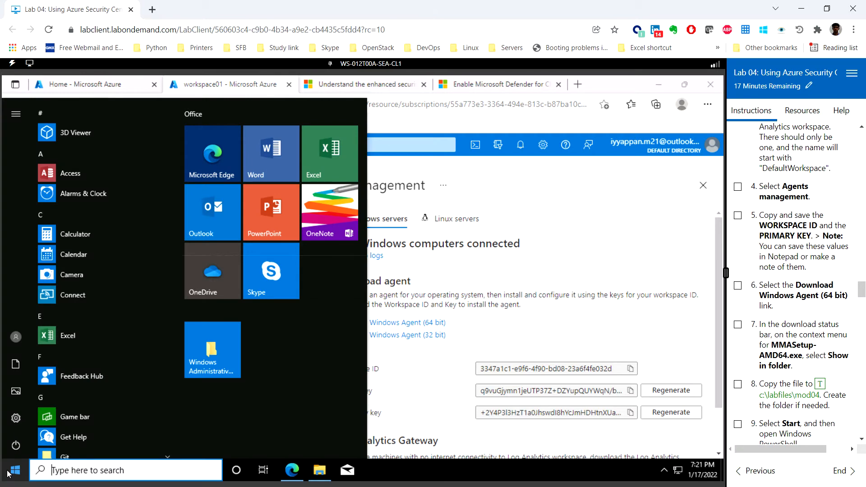
- Launch Notepad and paste workspace01's workspace ID on the first line
type("no")
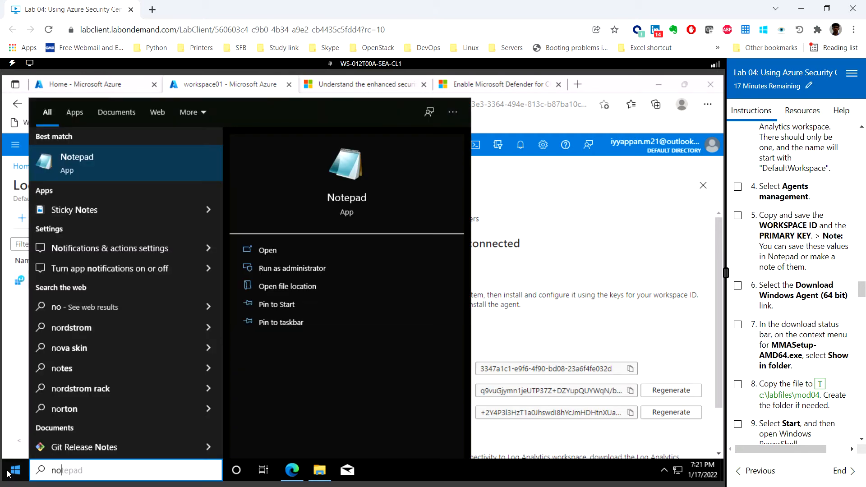
key("Return")
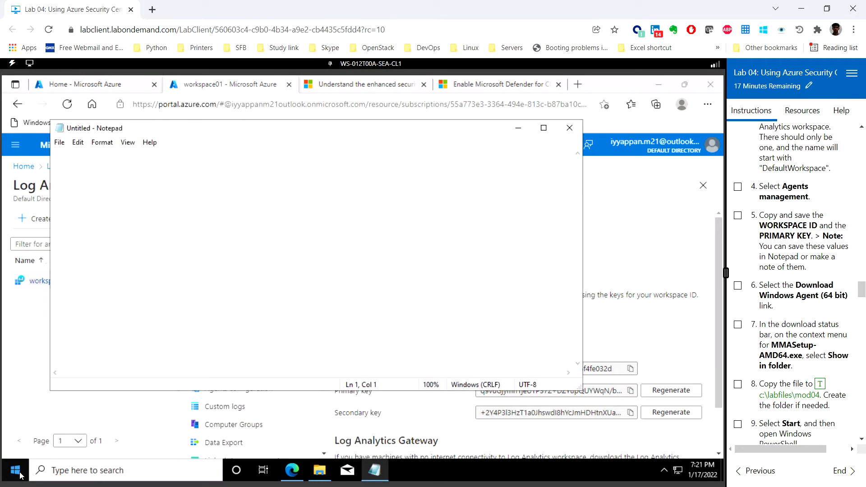
type("3347a1c1-e9f6-4f90-bd08-23a6f4fe032d")
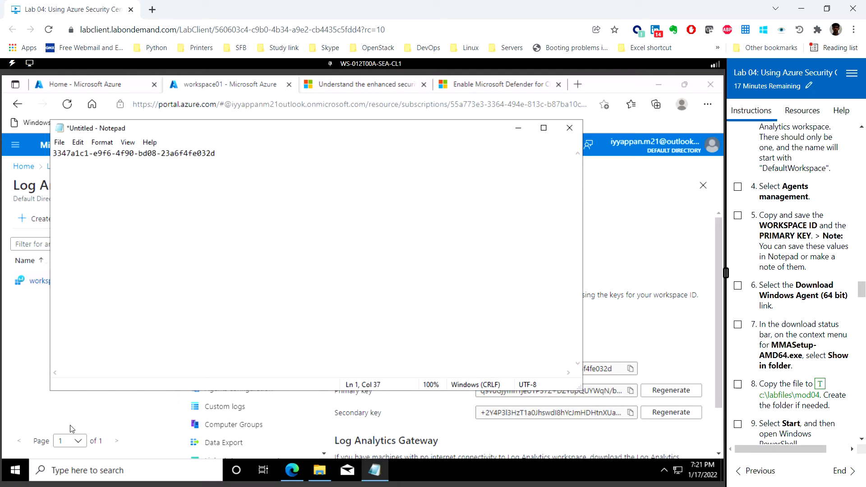
key("Return")
- Copy the primary key from Azure, paste it on line 3, and minimize Notepad
left_click(631, 390)
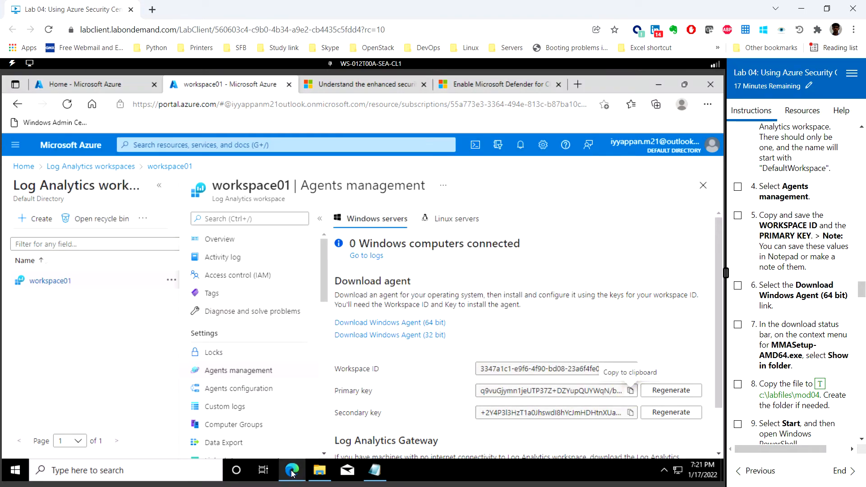
left_click(374, 473)
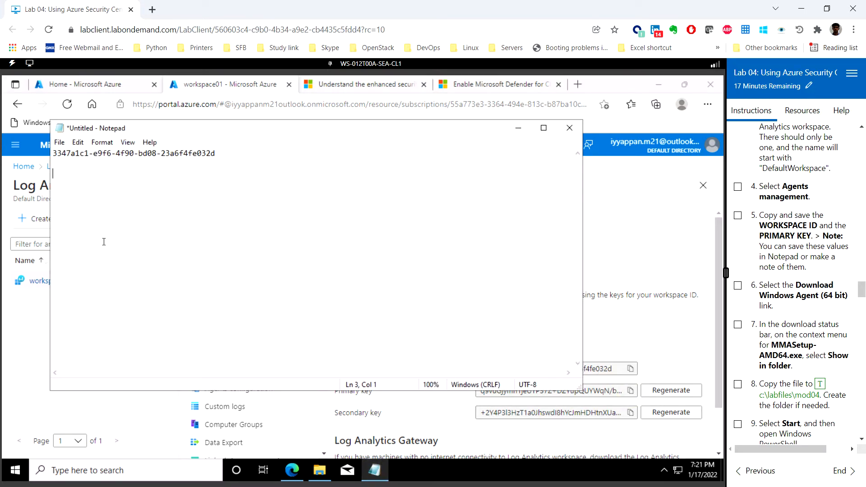
key("ctrl+v")
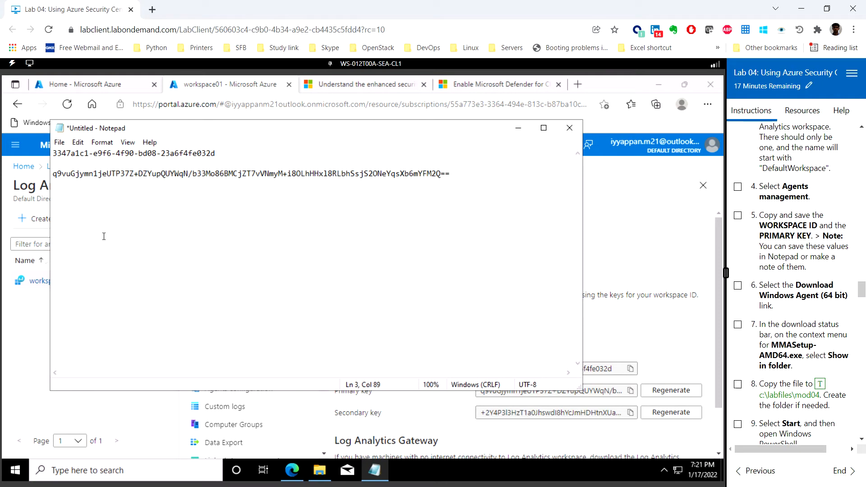
key("Return")
left_click(518, 128)
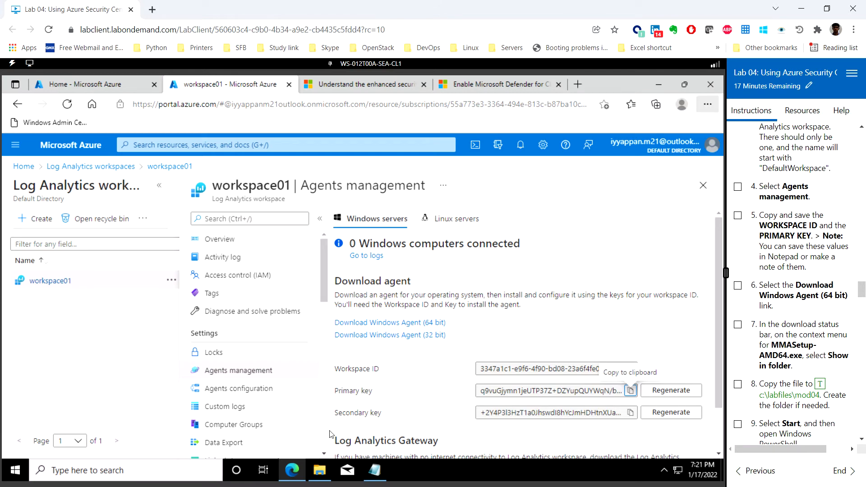
- Copy MMASetup-AMD64.exe from Downloads into C:\Labfiles\Mod04, then minimize File Explorer
left_click(321, 477)
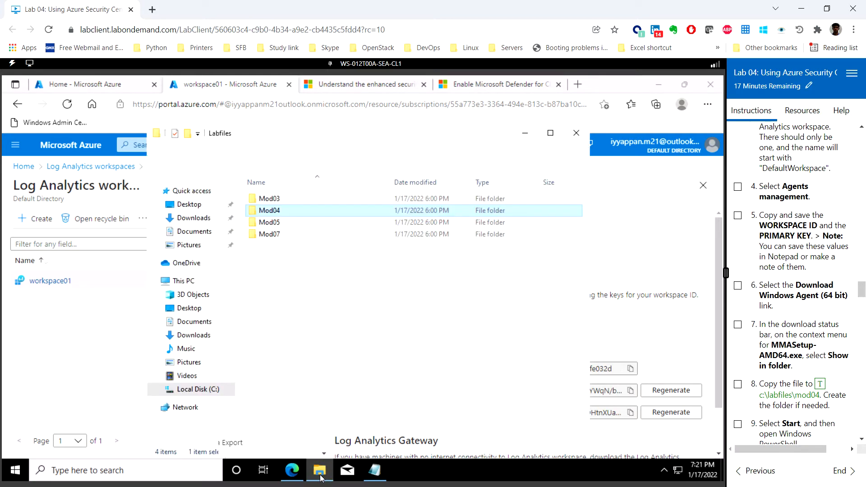
left_click(185, 218)
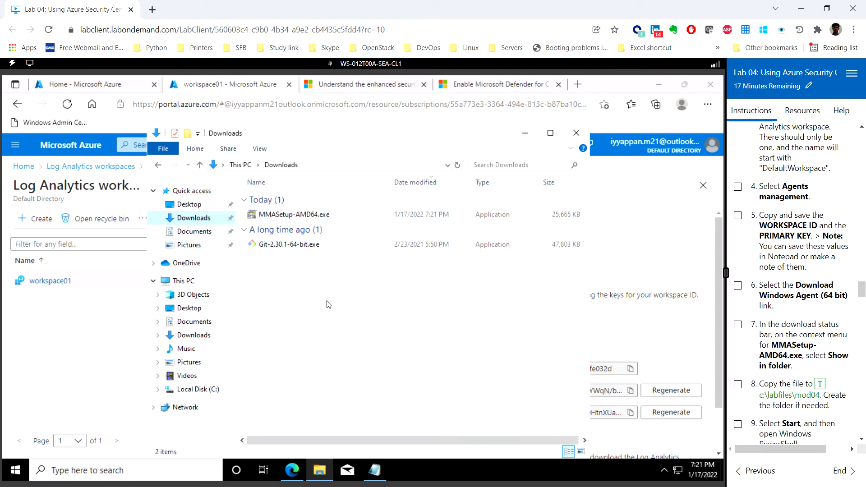
left_click(303, 216)
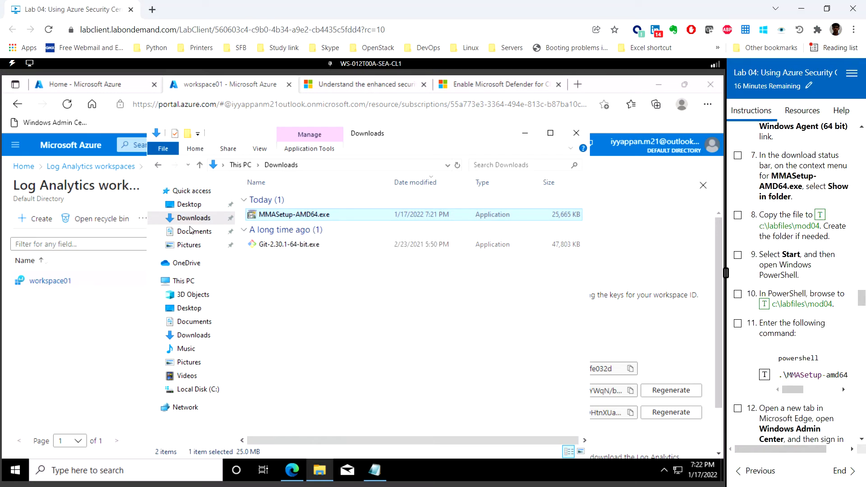
left_click(186, 281)
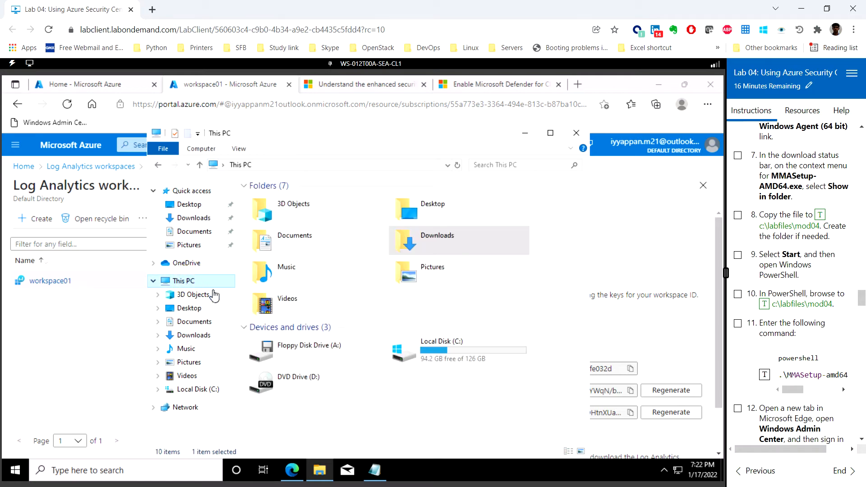
double_click(454, 358)
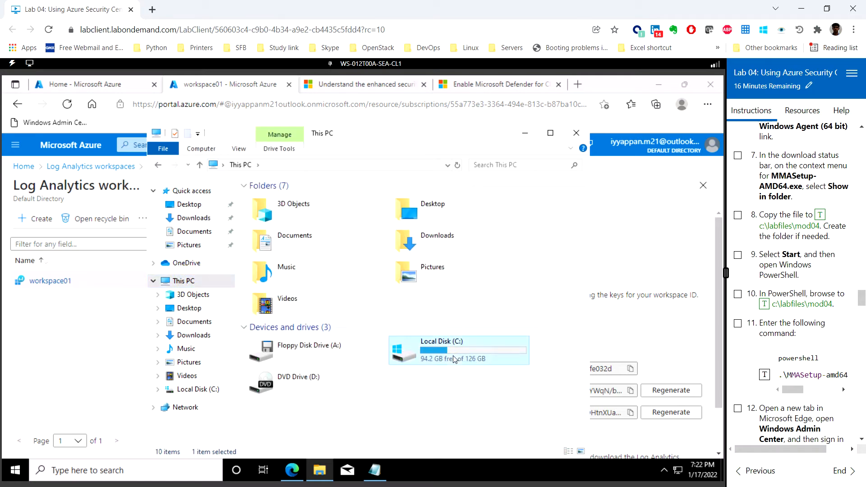
double_click(278, 200)
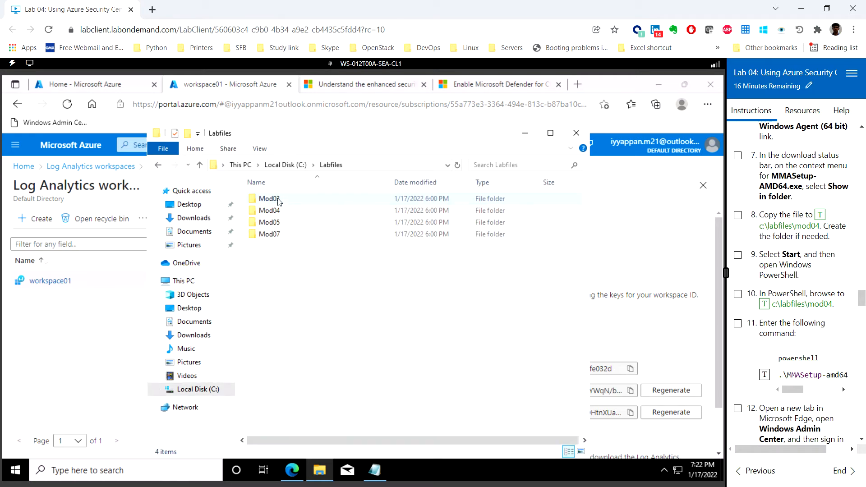
left_click(278, 214)
double_click(278, 216)
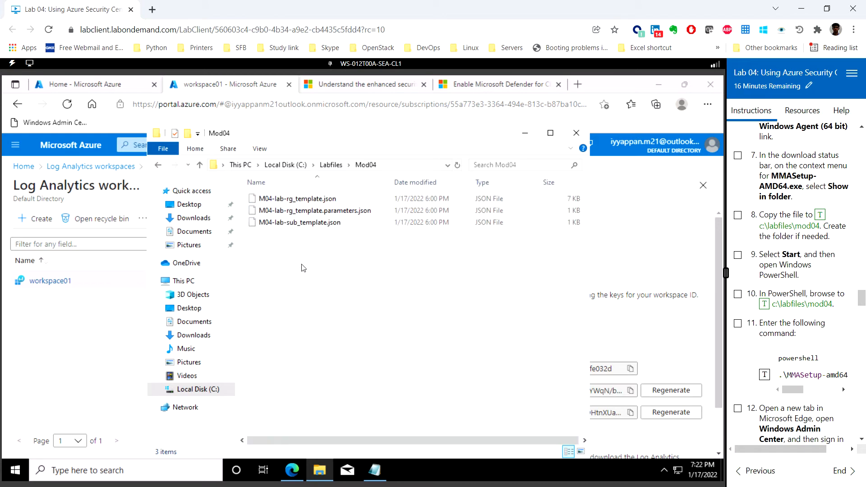
key("ctrl+v")
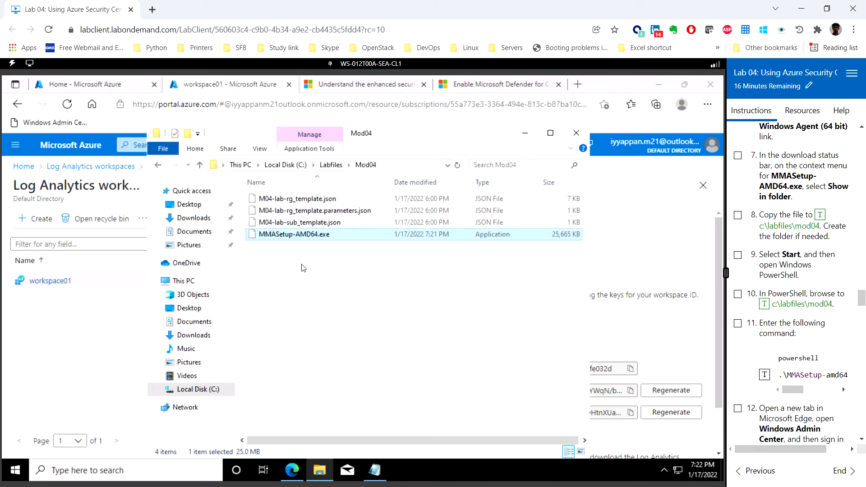
left_click(525, 135)
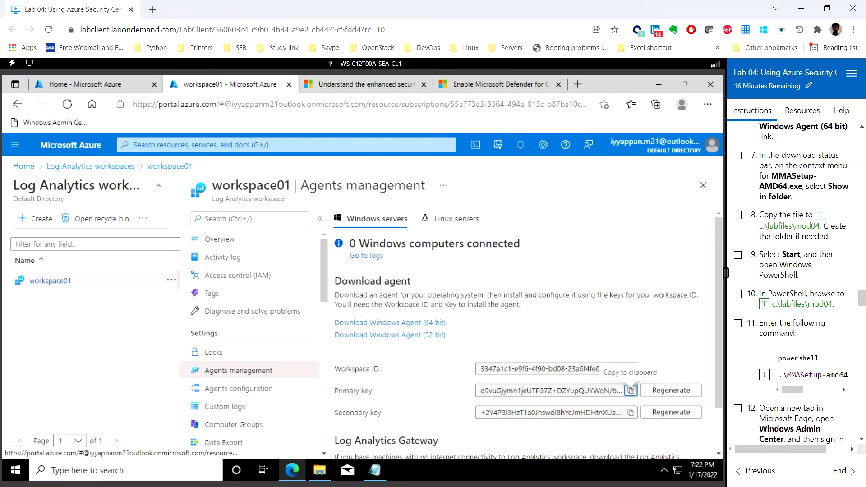
- Launch Windows PowerShell from the Start menu and maximize its window
left_click(15, 470)
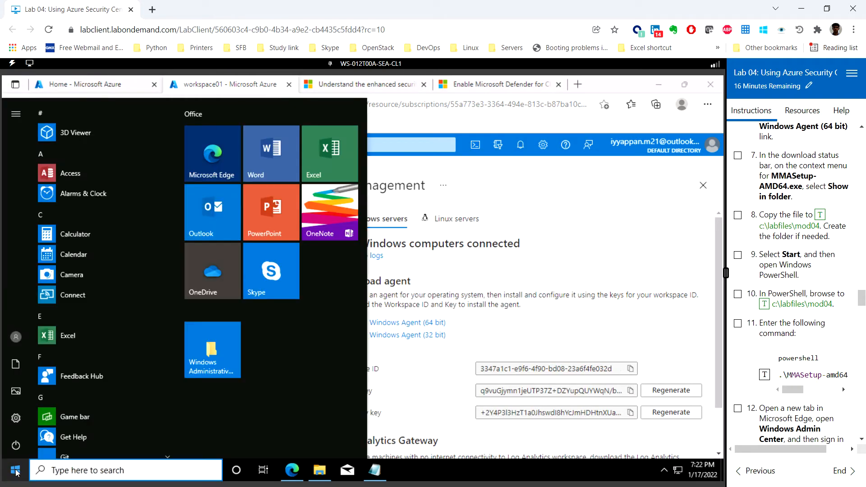
type("powersh")
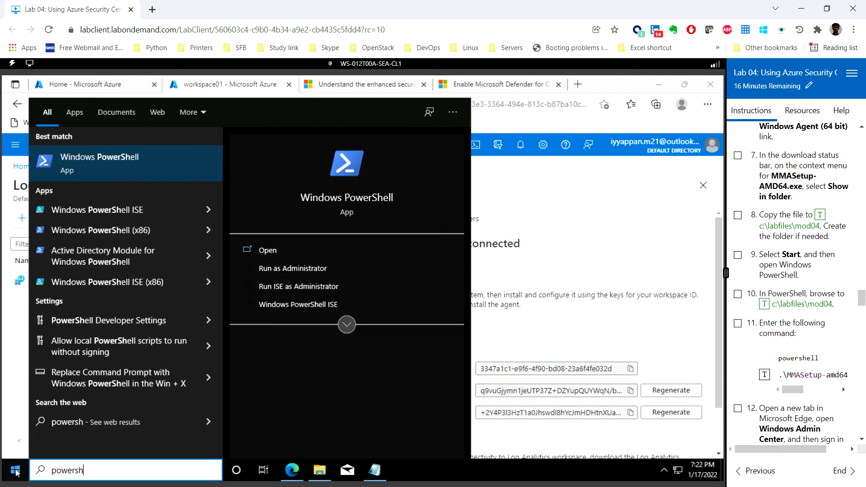
left_click(96, 162)
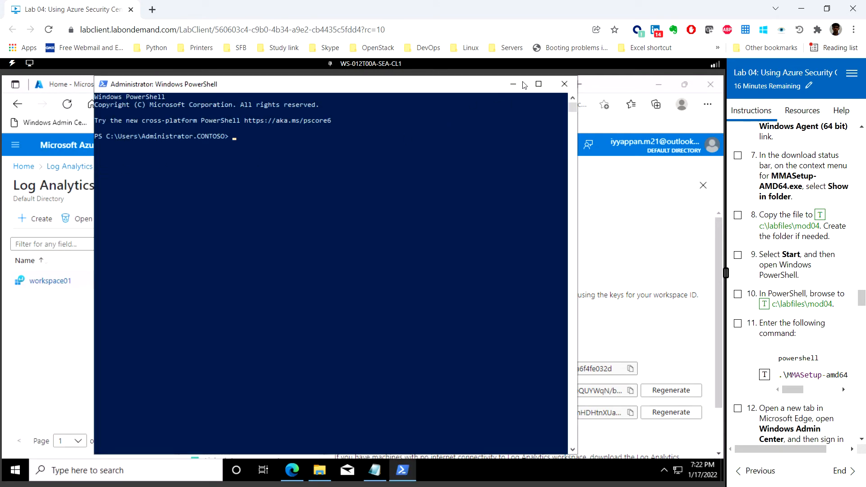
left_click(538, 84)
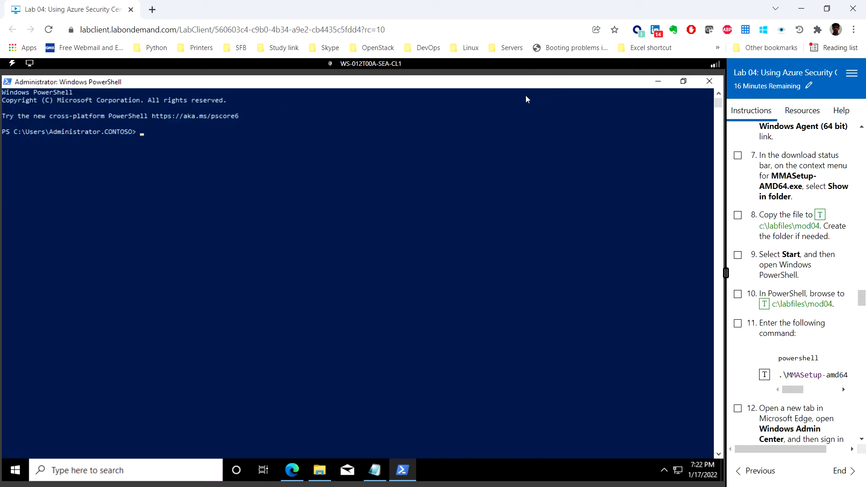
- Change to c:\labfiles\mod04 and run .\MMASetup-amd64.exe /c /t:c:\labfiles\mod04 there
left_click(764, 375)
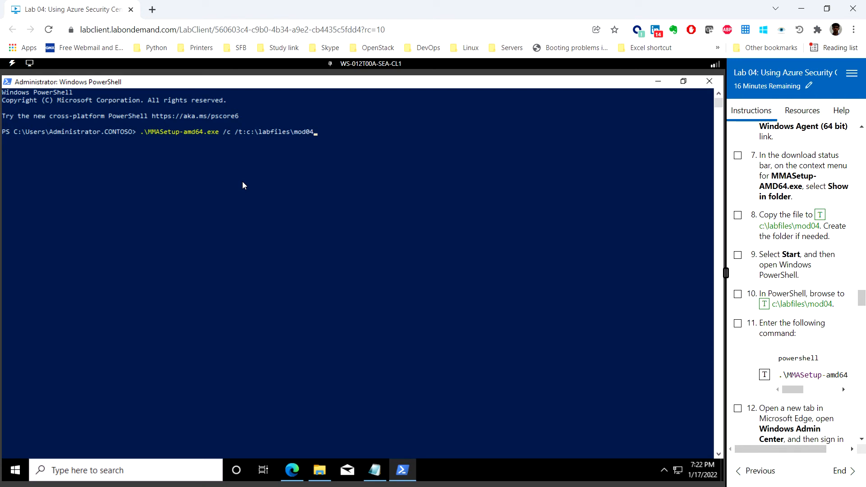
key("Return")
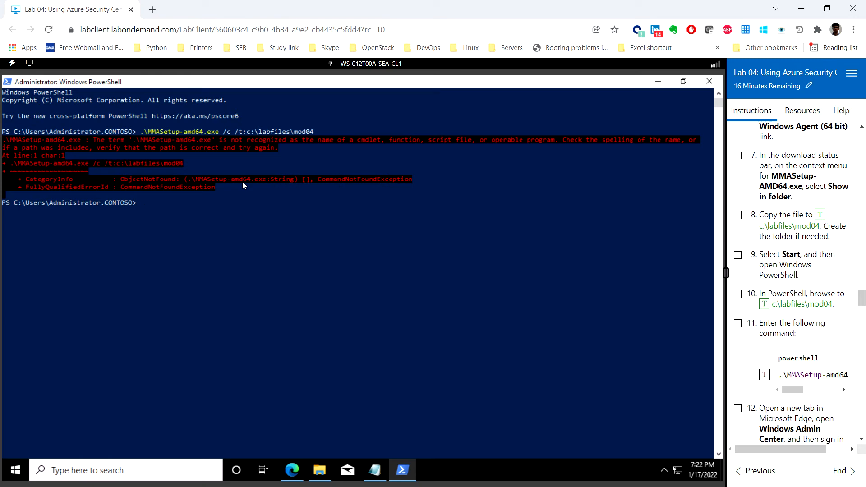
type("cd")
left_click(764, 304)
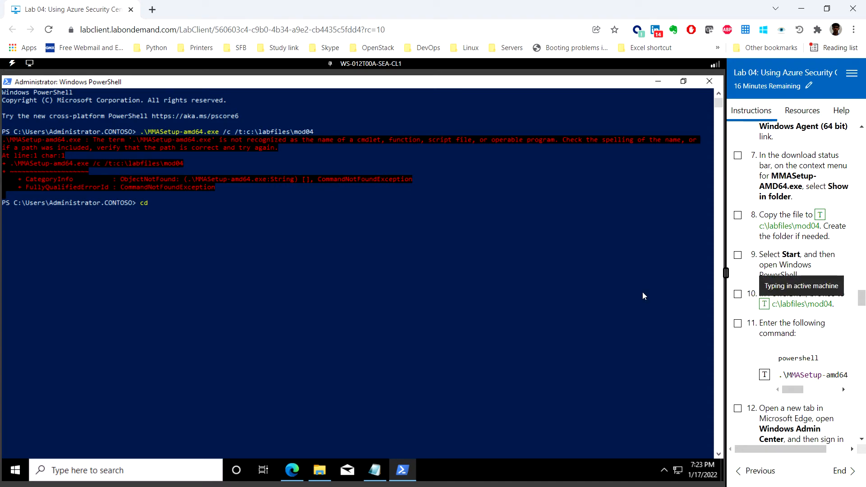
key("Return")
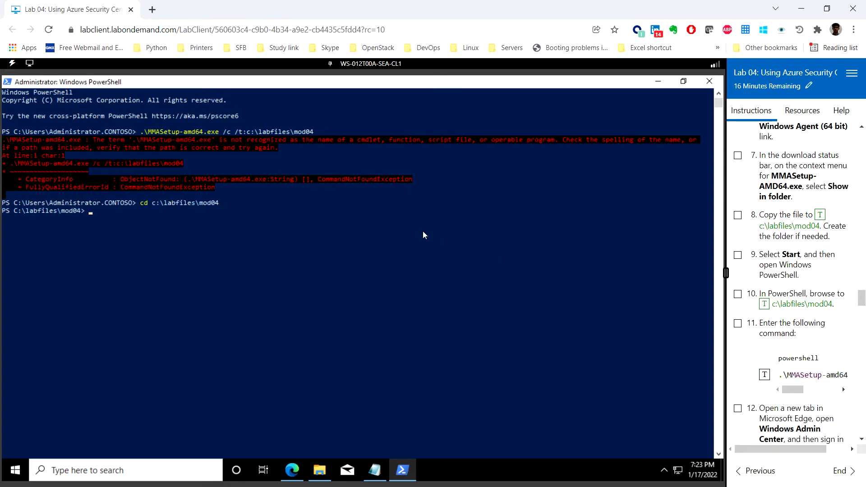
key("Up")
key("Up")
key("Return")
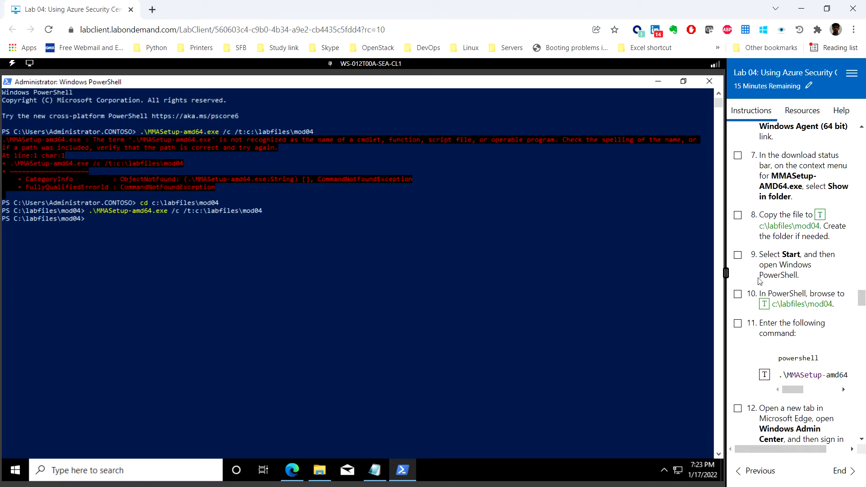
scroll(760, 281, "down", 3)
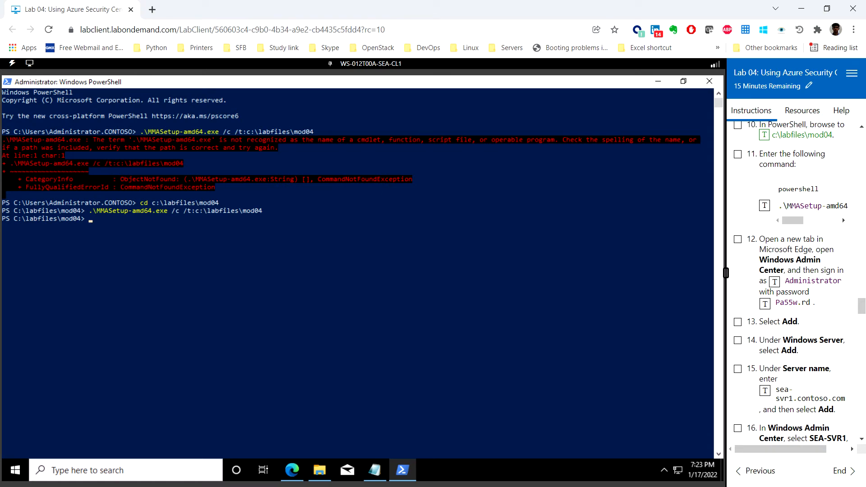
- Close the Defender documentation tabs and open Windows Admin Center in a new tab
left_click(293, 470)
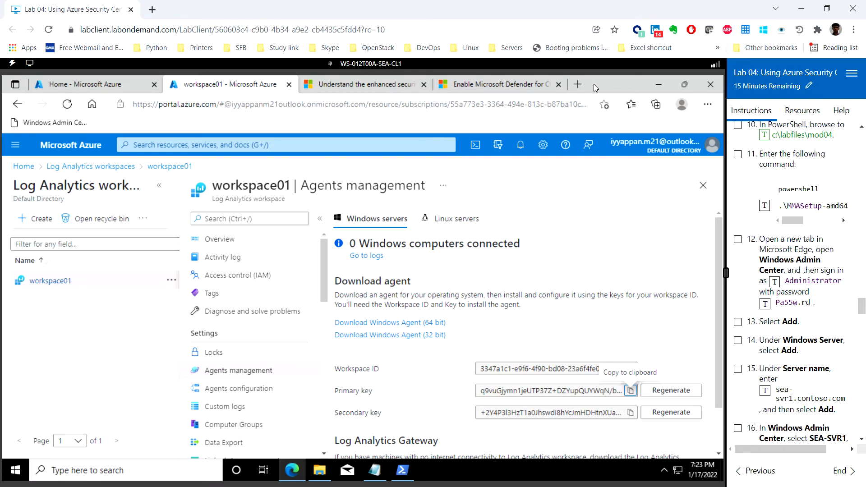
left_click(367, 84)
left_click(423, 85)
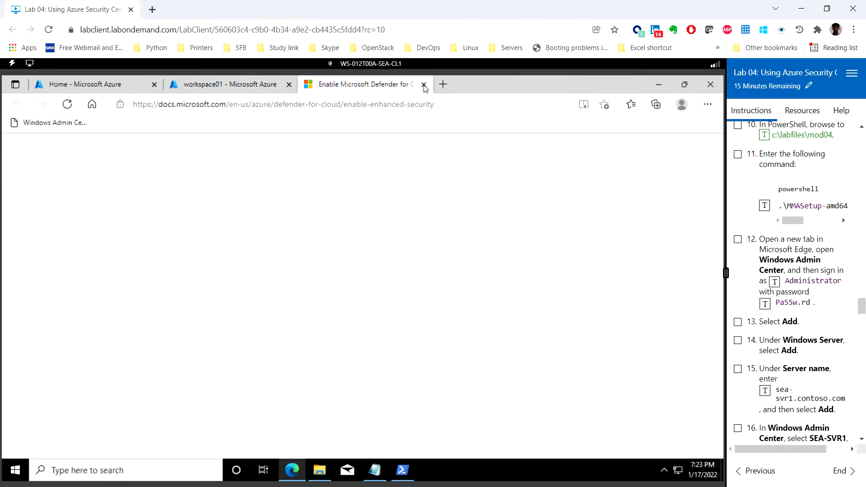
left_click(424, 85)
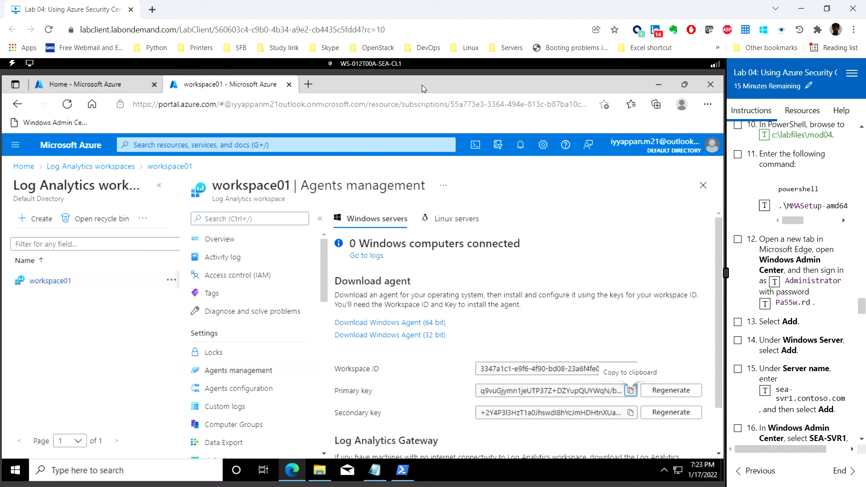
left_click(307, 85)
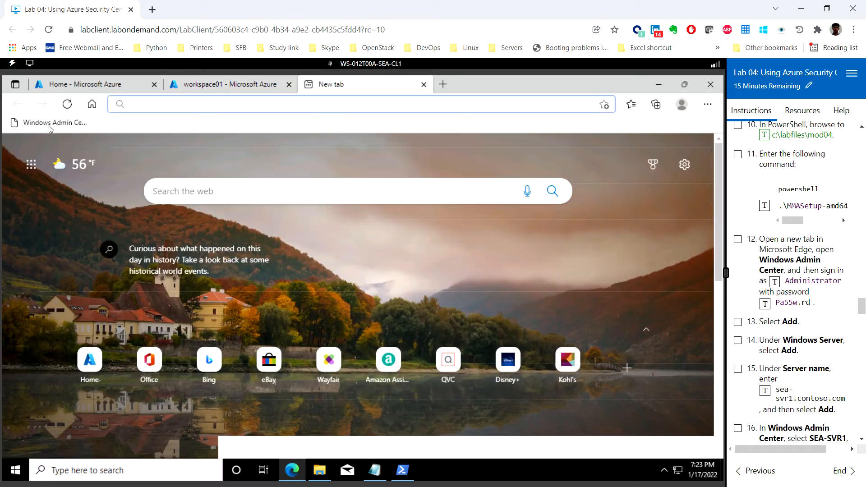
left_click(49, 127)
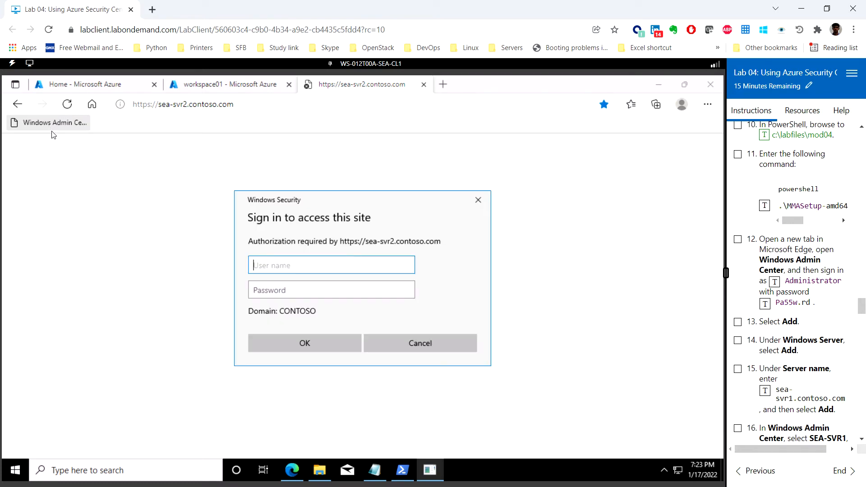
- Sign in to Windows Admin Center as Administrator with the account password
left_click(778, 284)
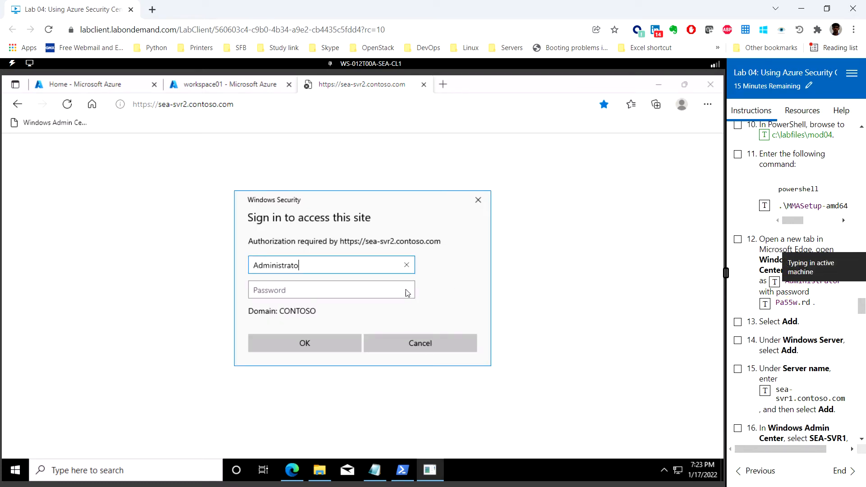
left_click(344, 291)
left_click(765, 305)
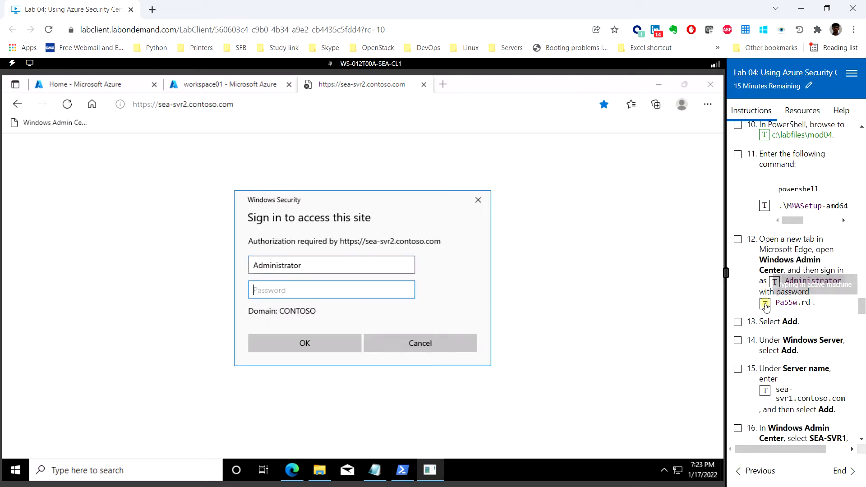
left_click(321, 343)
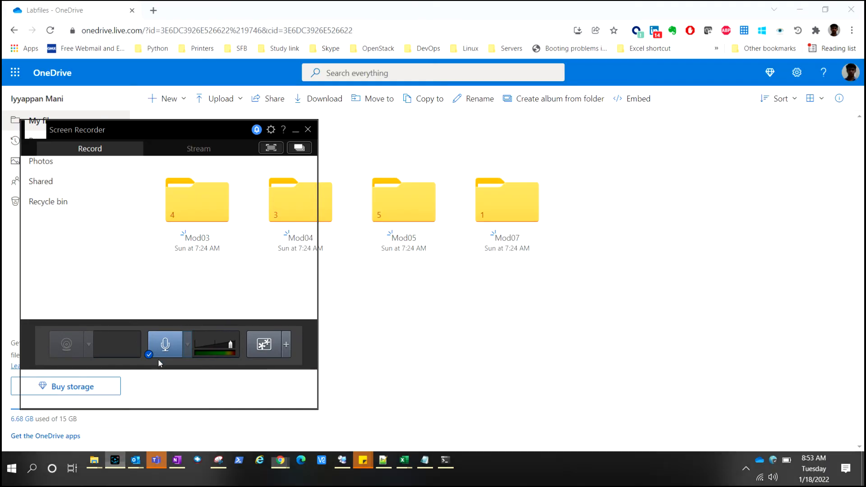
left_click(163, 386)
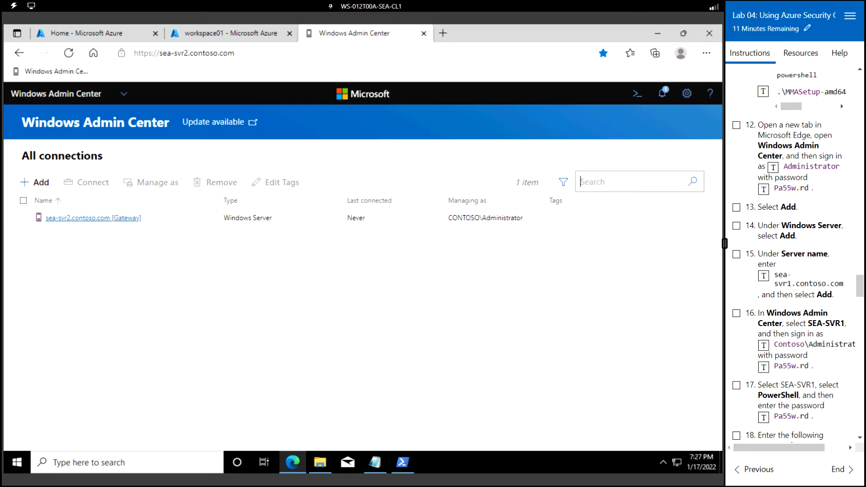
- Start adding a Windows Server connection named sea-svr1.contoso.com
left_click(39, 185)
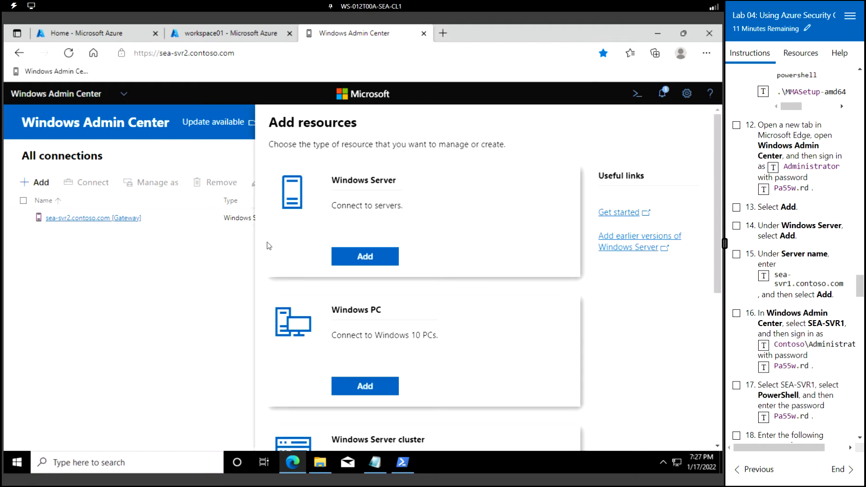
left_click(377, 261)
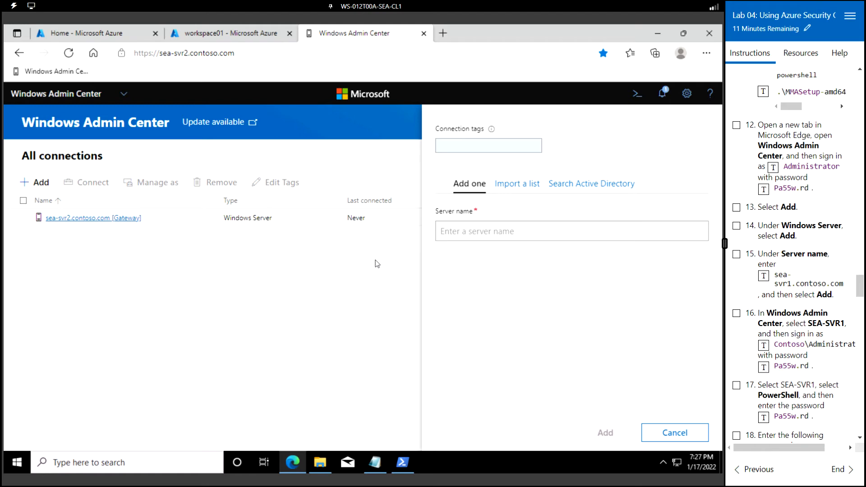
left_click(538, 231)
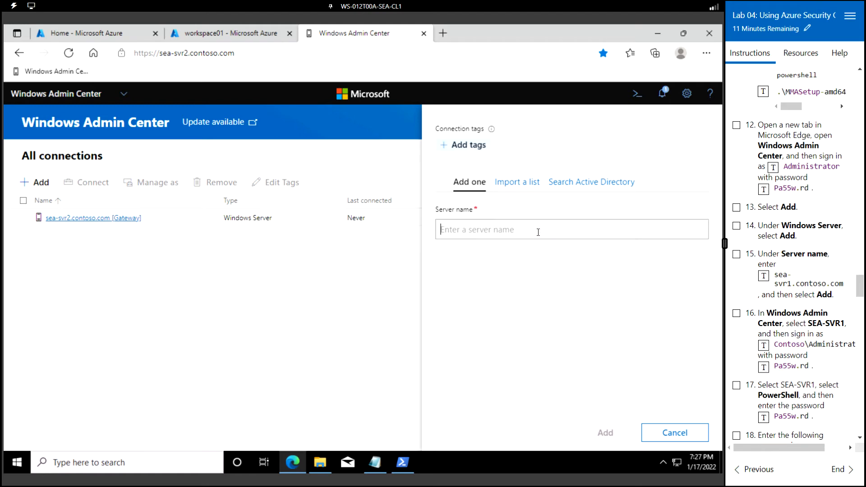
left_click(763, 276)
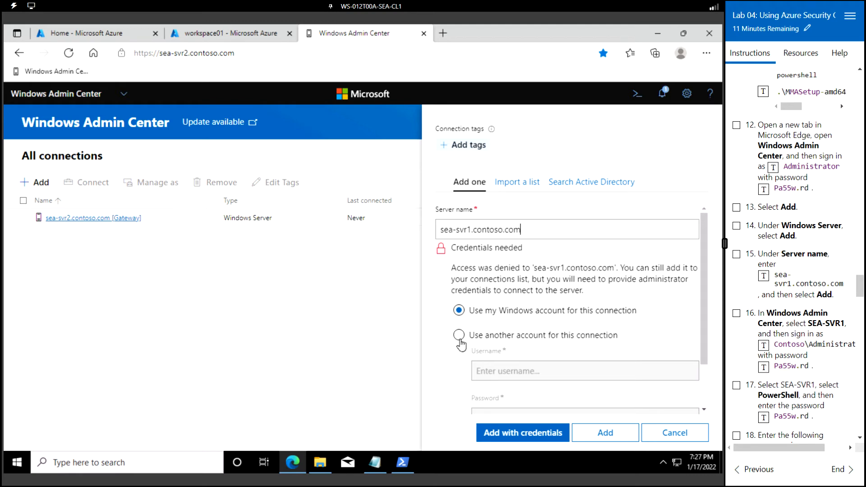
scroll(493, 343, "down", 1)
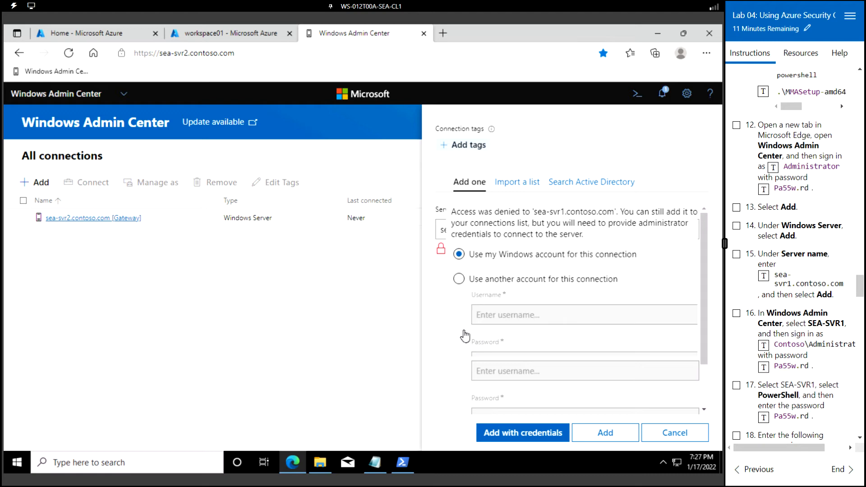
- Use another account, Contoso\Administrator with its password, and extend the lab by 15 minutes
left_click(460, 279)
left_click(518, 316)
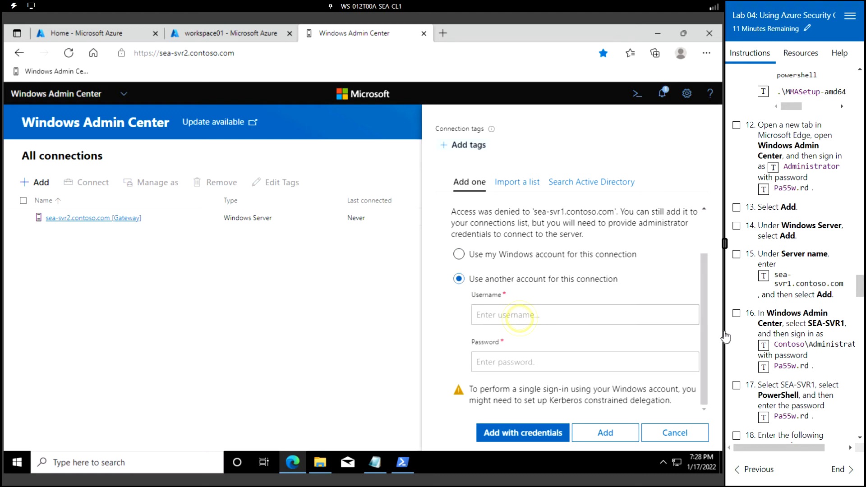
left_click(764, 345)
left_click(567, 358)
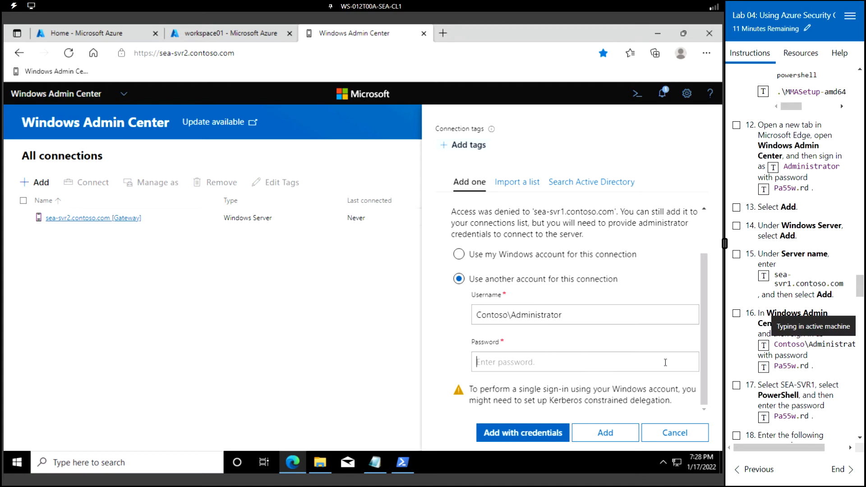
left_click(764, 366)
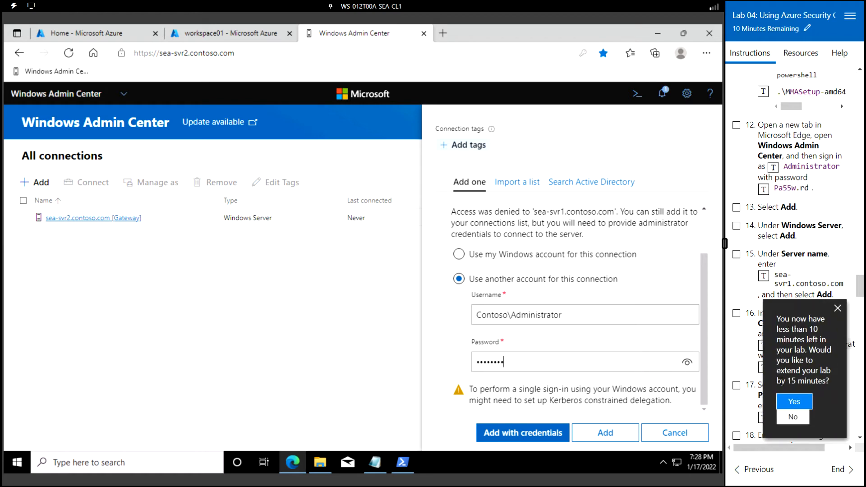
left_click(806, 405)
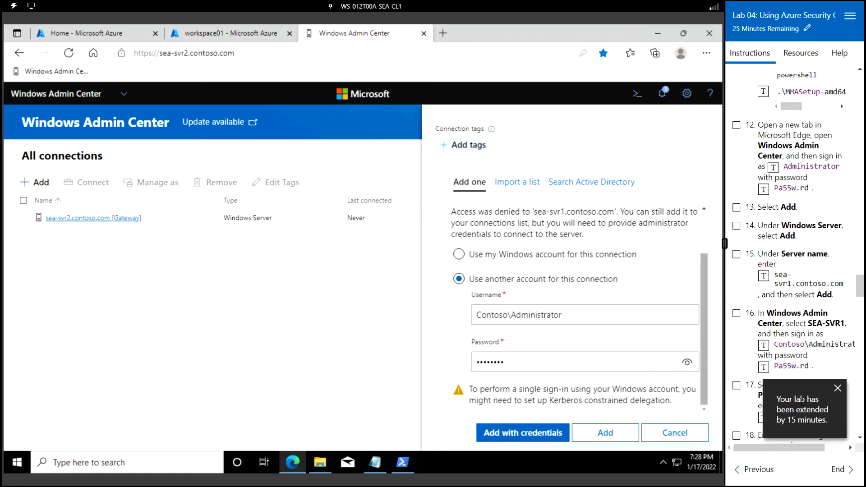
left_click(836, 388)
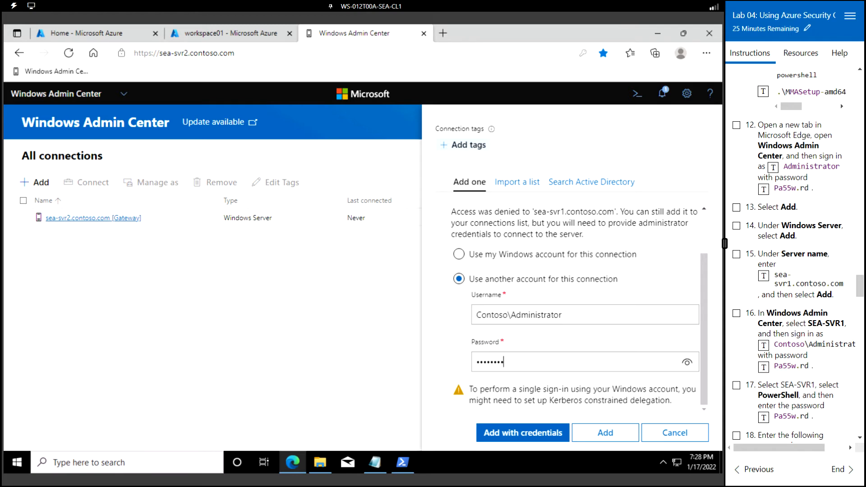
- Add the server with those credentials and dismiss the save-password prompt
left_click(459, 254)
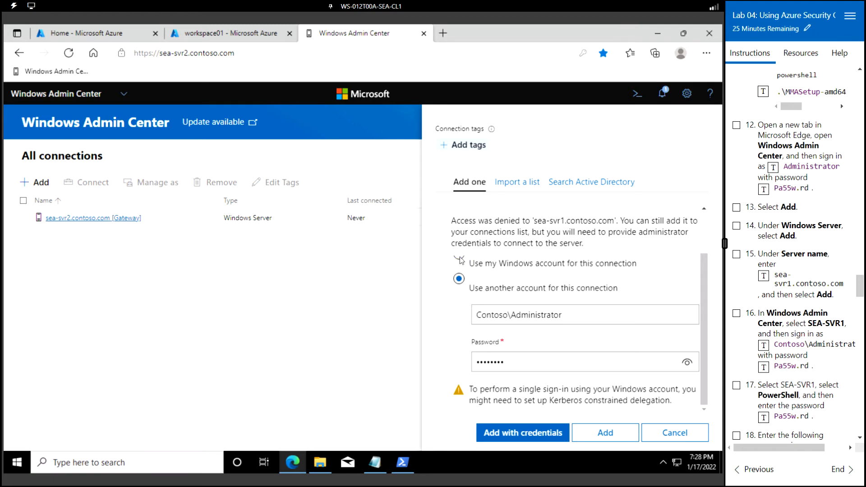
left_click(621, 434)
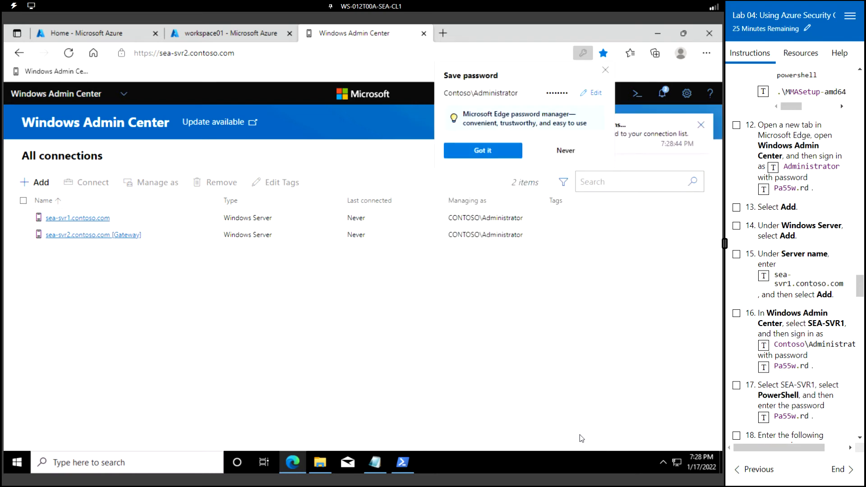
left_click(606, 71)
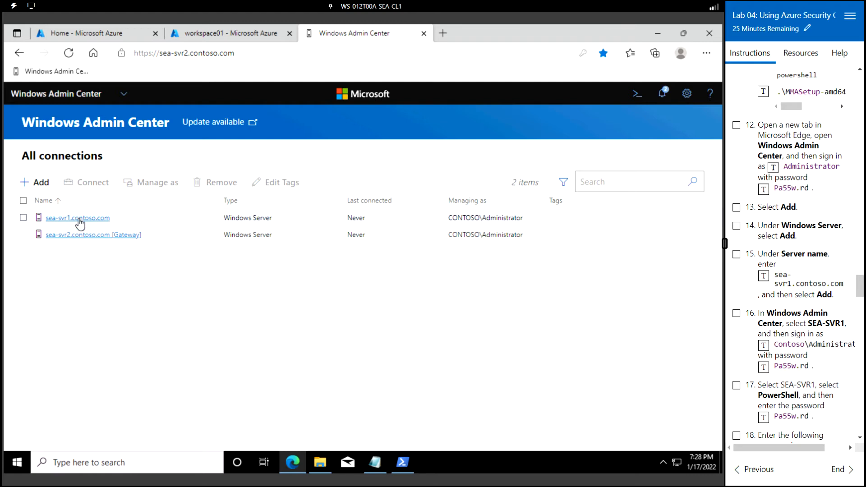
- Open sea-svr1.contoso.com and continue with Contoso\Administrator credentials to reach its Overview
left_click(79, 219)
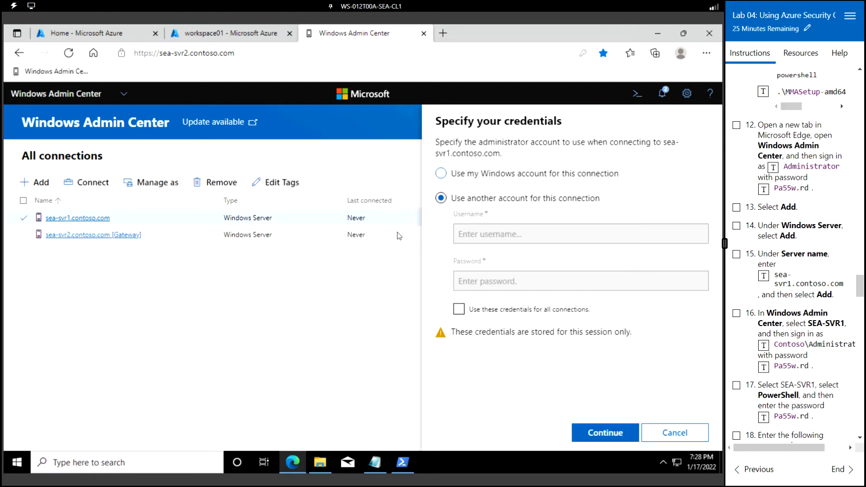
left_click(512, 235)
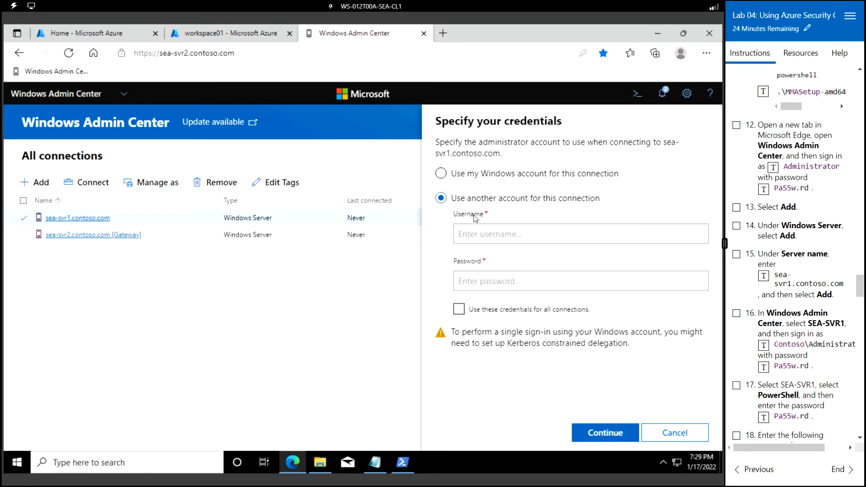
left_click(771, 345)
left_click(539, 287)
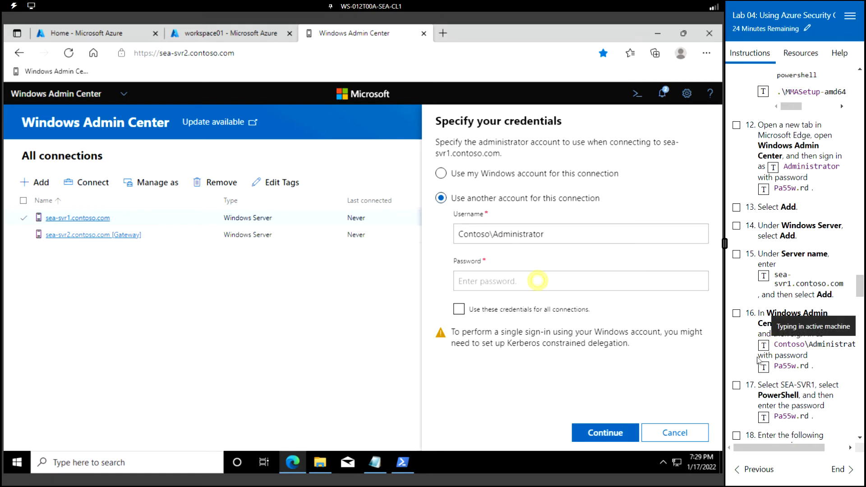
left_click(765, 367)
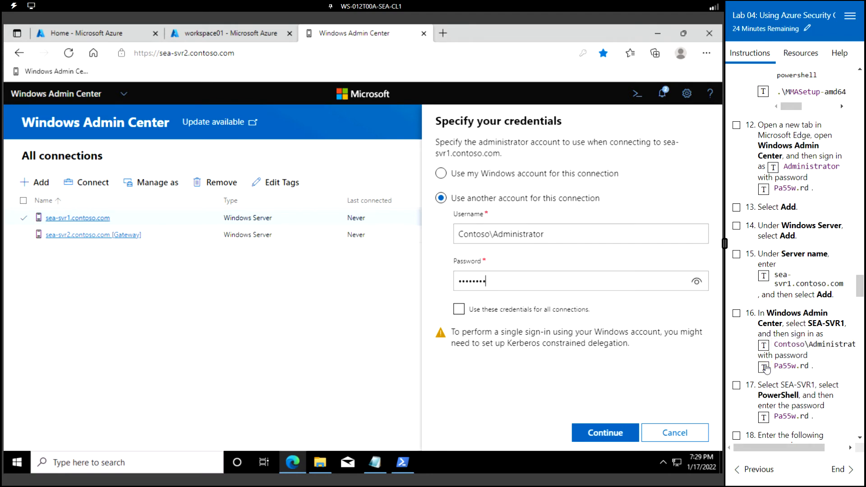
scroll(765, 368, "down", 2)
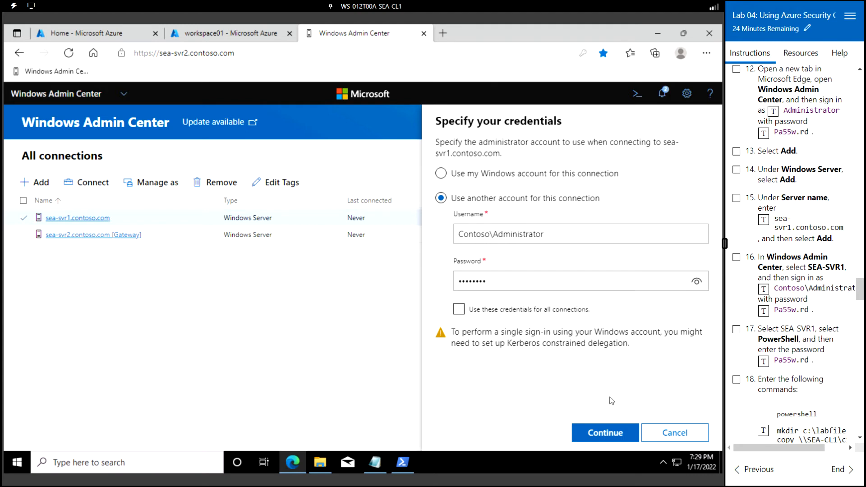
left_click(607, 435)
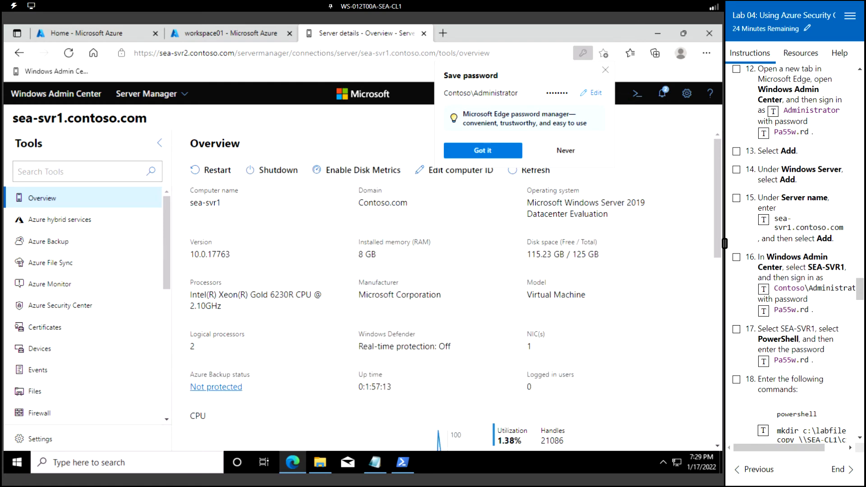
- Dismiss Save password, then start the PowerShell tool on sea-svr1 by entering the password
scroll(83, 306, "down", 5)
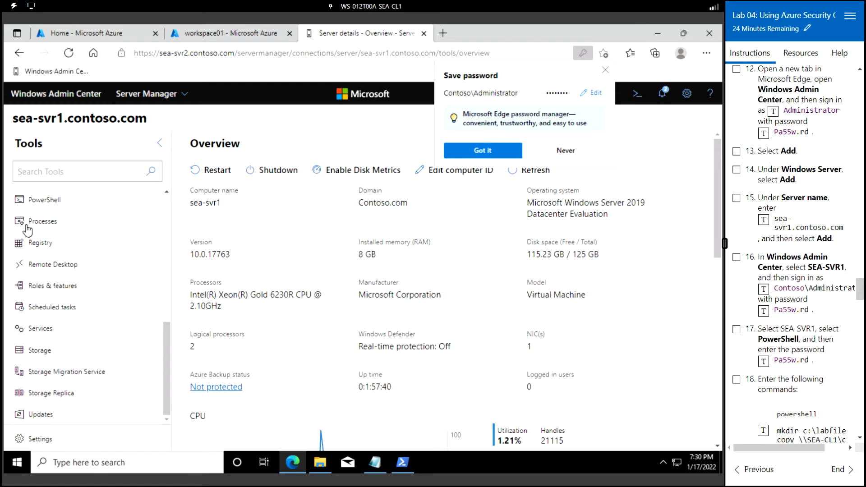
left_click(488, 151)
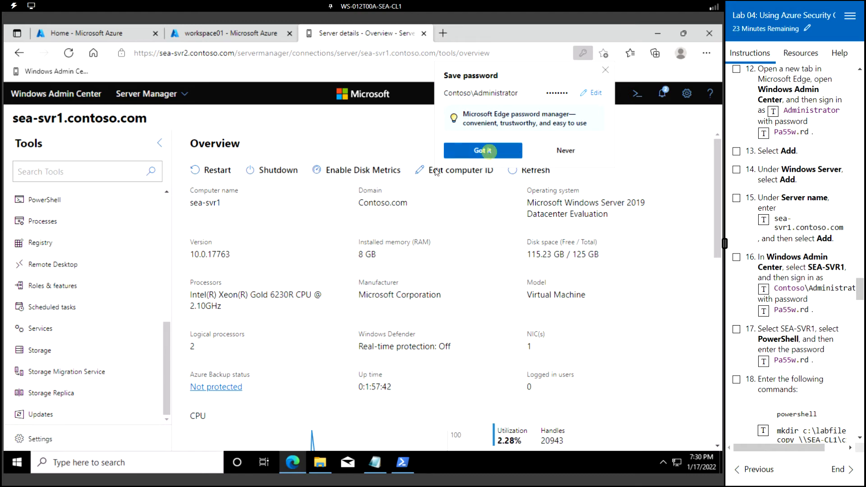
left_click(58, 199)
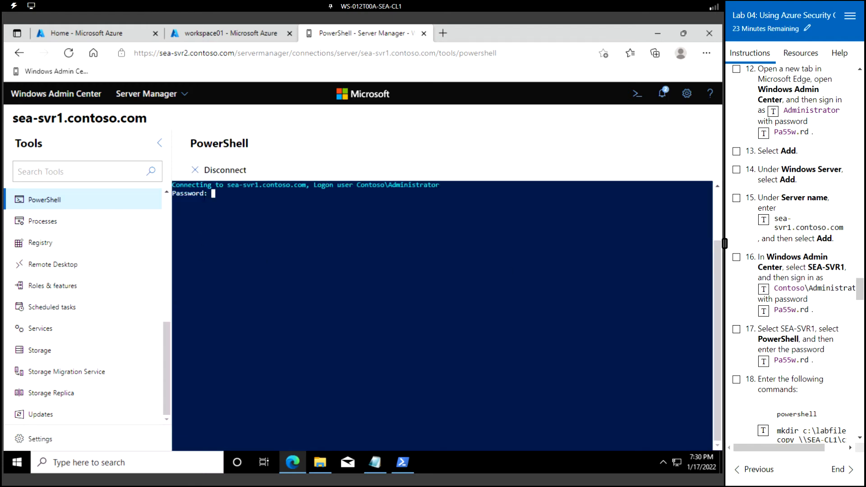
left_click(763, 363)
key("Return")
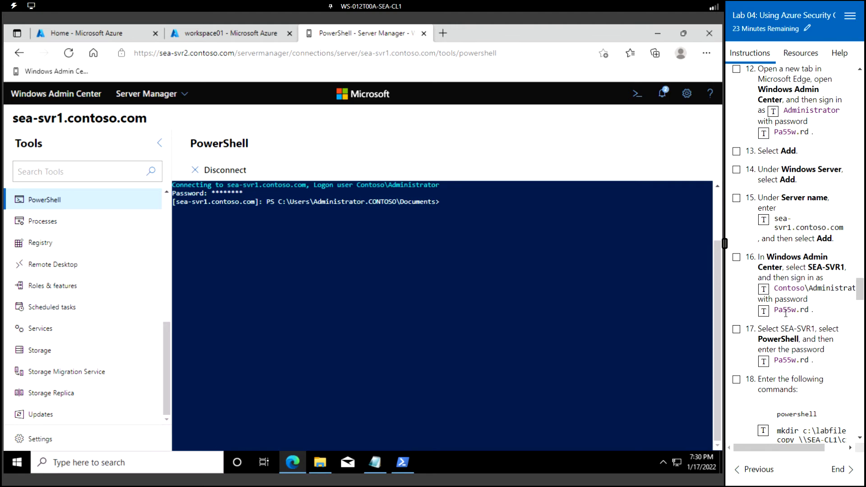
scroll(786, 313, "down", 4)
- Run mkdir c:\labfiles\mod04, then copy \\SEA-CL1\c$\labfiles\mod04\*.* into it
left_click(764, 263)
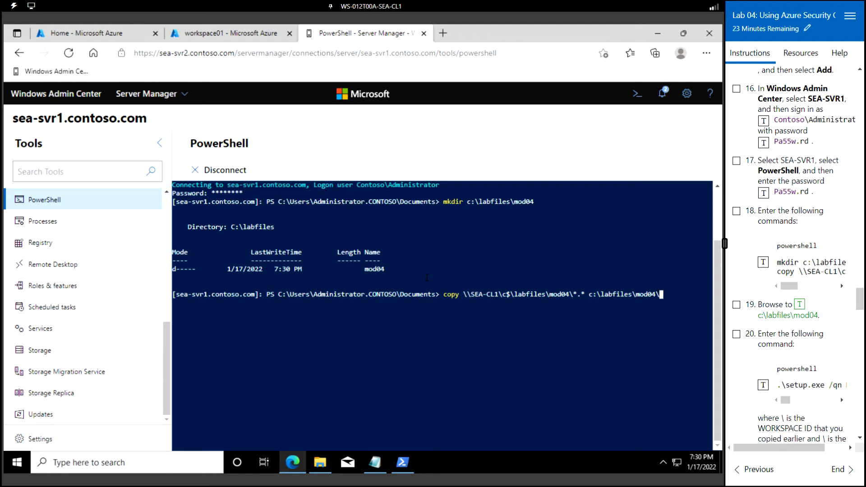
key("Return")
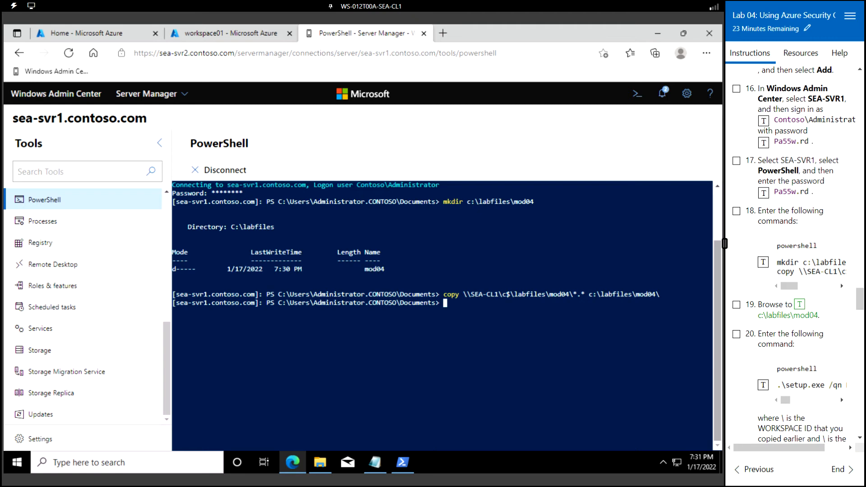
scroll(794, 252, "down", 1)
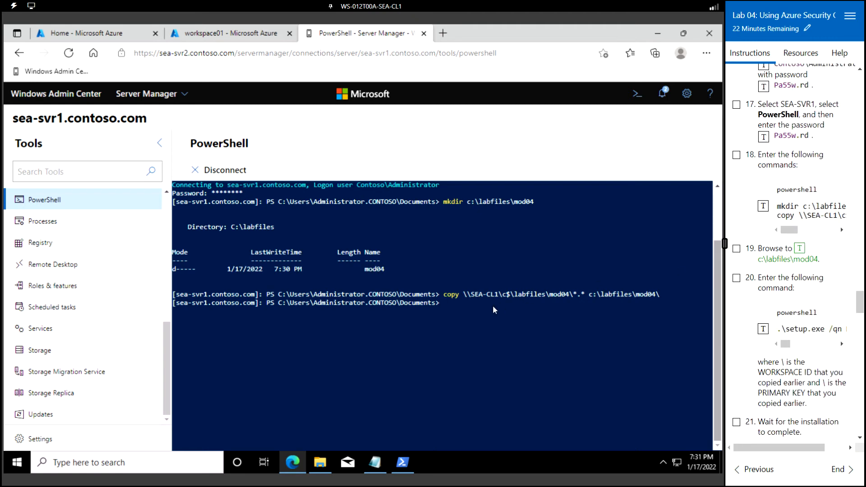
- Change to c:\labfiles\mod04 and run the .\setup.exe agent install command with placeholders
left_click(458, 307)
type("cd")
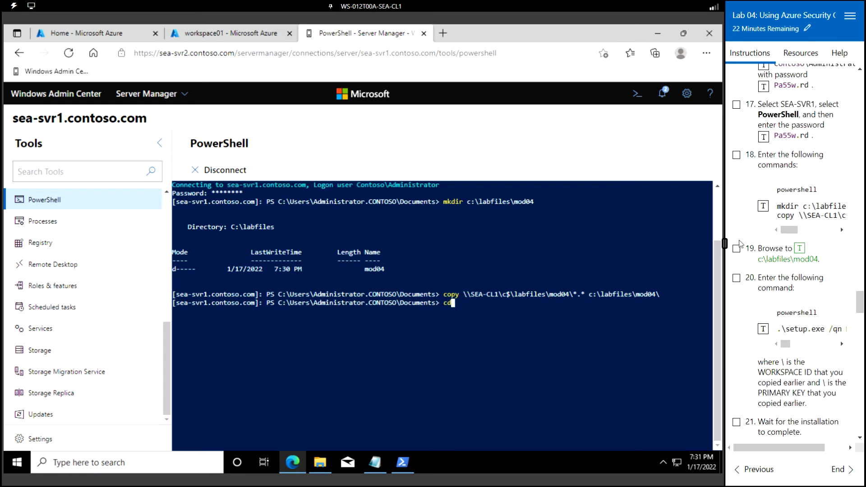
left_click(799, 249)
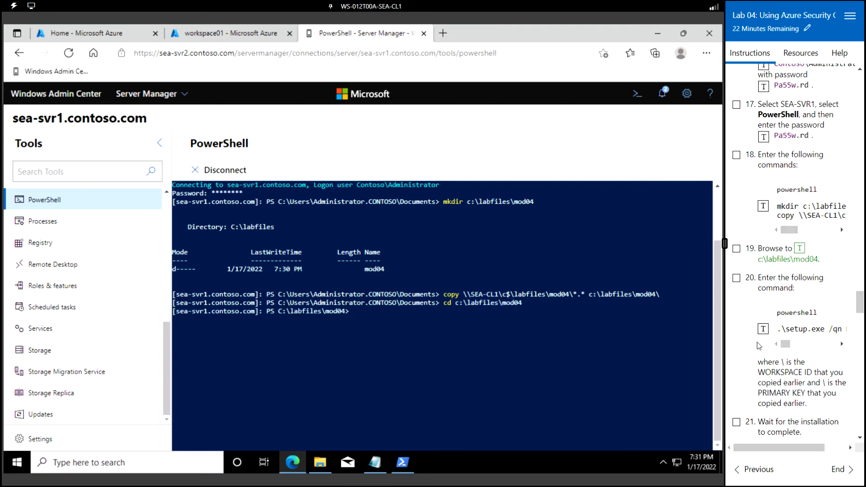
left_click(762, 329)
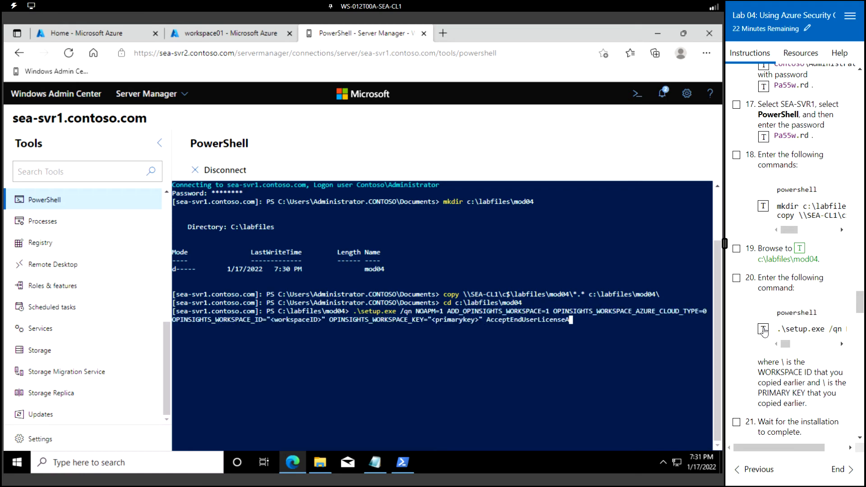
key("Return")
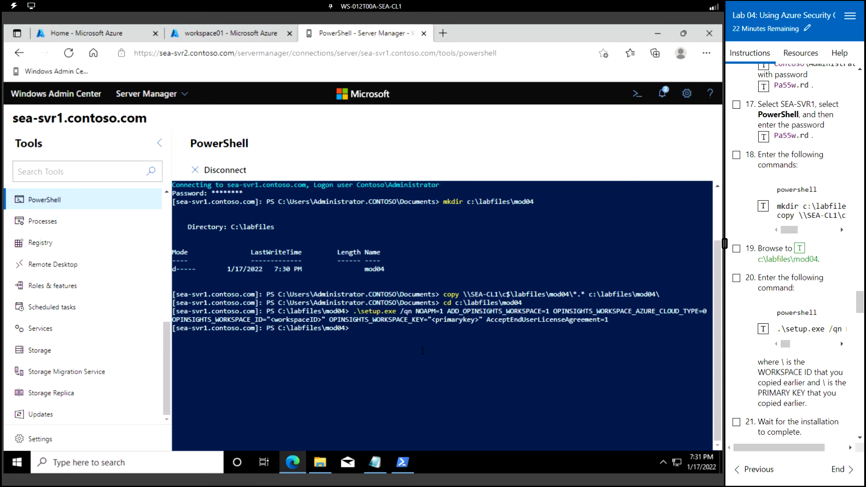
- Recall the setup command and replace the workspace ID placeholder with the ID copied from Notepad
key("Up")
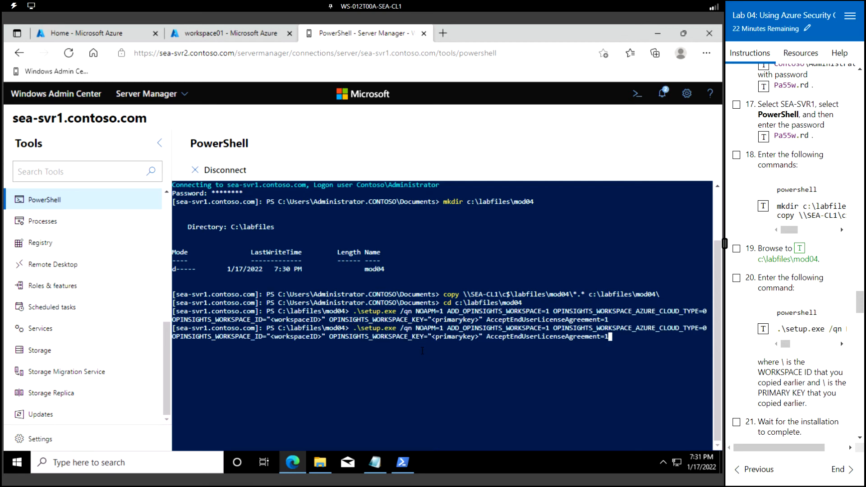
key("Left")
key("Left")
key("Left")
key("Left")
key("Left")
key("Left")
key("Left")
key("Left")
key("Left")
key("Left")
key("Left")
key("Left")
key("Left")
key("Left")
key("Left")
key("Left")
key("Left")
key("Left")
key("Left")
key("Left")
key("Left")
key("Left")
key("Left")
key("Left")
key("Left")
key("Left")
key("Left")
key("Left")
key("Left")
key("Left")
key("Left")
key("Left")
key("Left")
key("Left")
key("Left")
key("Left")
key("Left")
key("Left")
key("Left")
key("Left")
key("Left")
key("Left")
key("Left")
key("Left")
key("Left")
key("Left")
key("Left")
key("Left")
key("Left")
key("Left")
key("Left")
key("Left")
key("BackSpace")
key("BackSpace")
key("BackSpace")
key("BackSpace")
key("BackSpace")
key("BackSpace")
key("BackSpace")
key("BackSpace")
key("BackSpace")
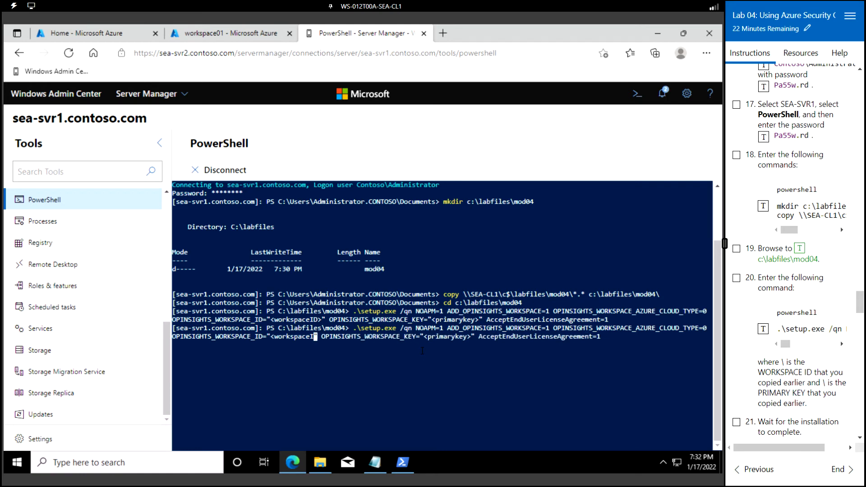
key("BackSpace")
key("BackSpace")
key("BackSpace")
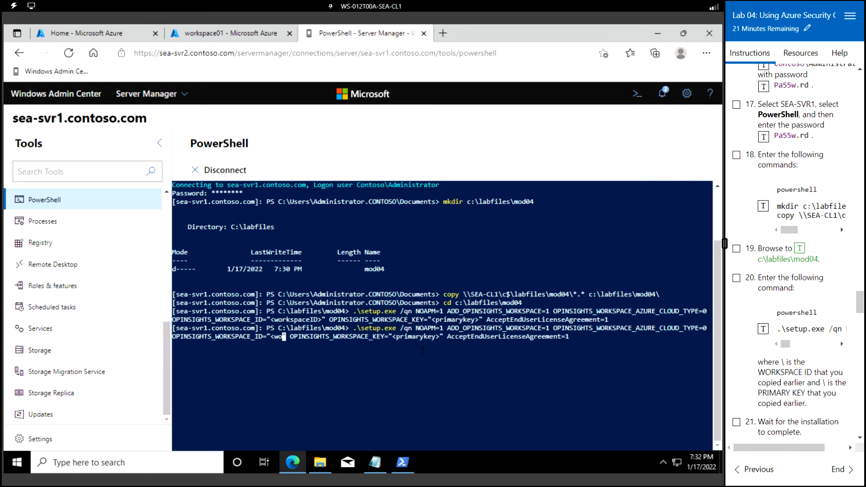
key("BackSpace")
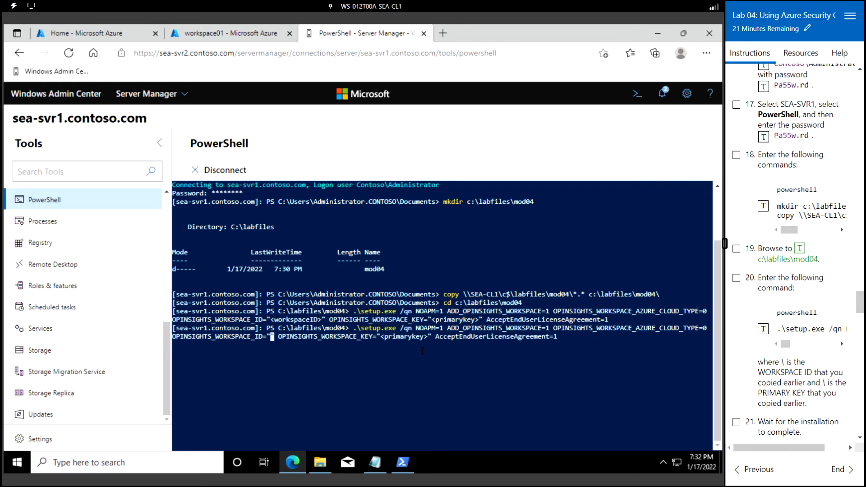
left_click(375, 463)
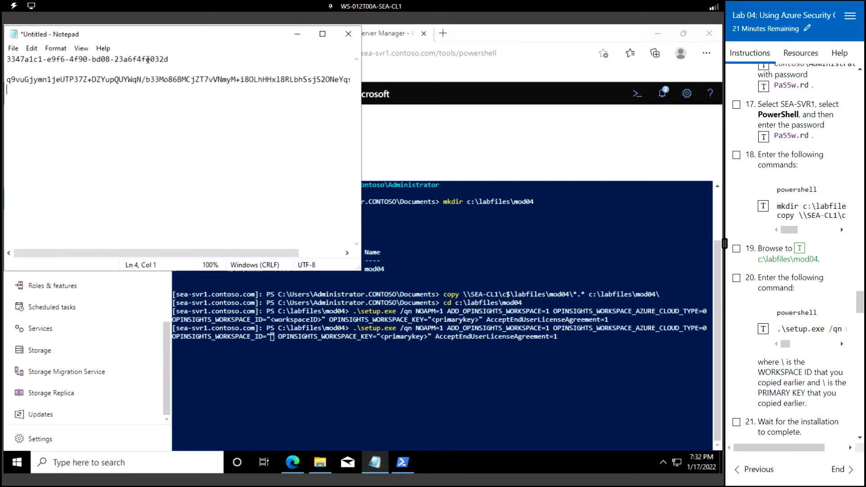
double_click(148, 59)
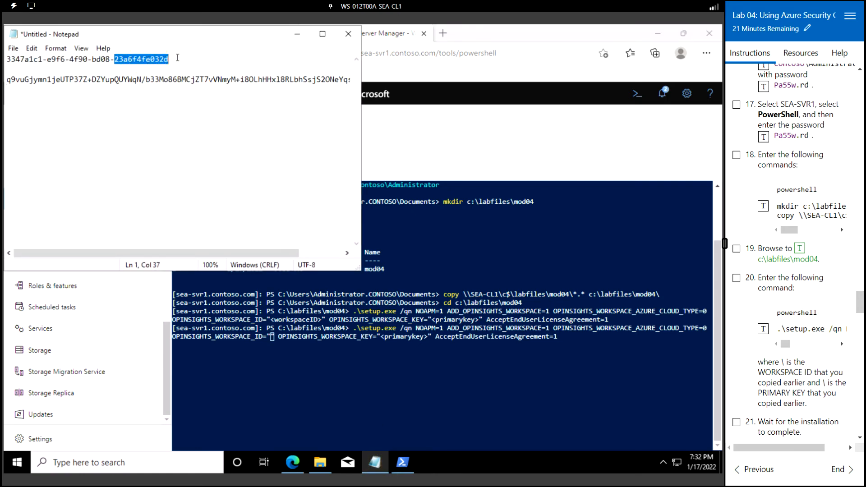
left_click(178, 58)
key("shift+Home")
key("ctrl+c")
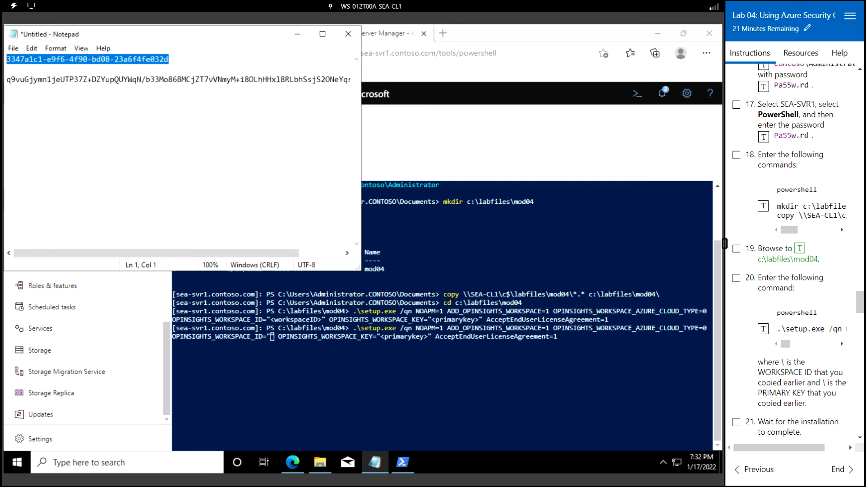
left_click(269, 336)
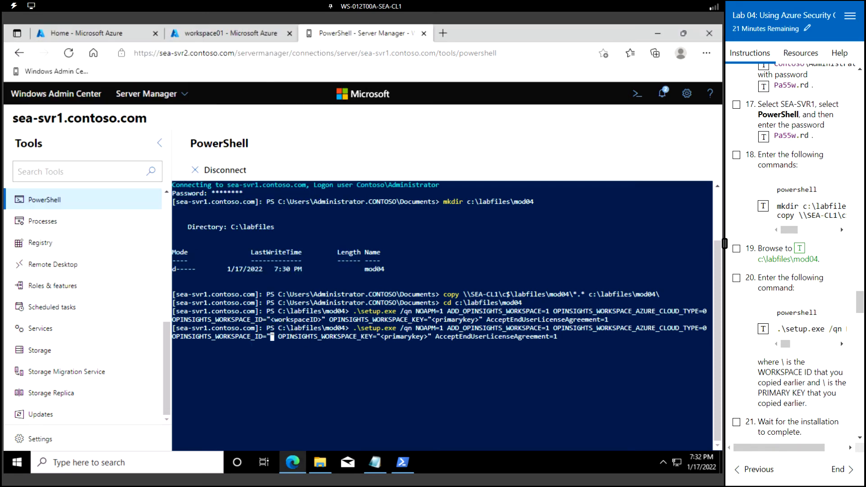
key("ctrl+v")
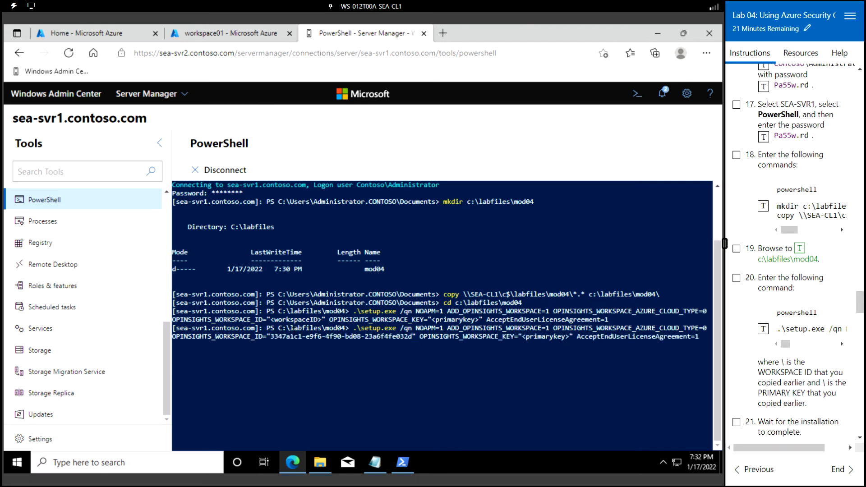
- Replace the primary key placeholder with the key from Notepad and run the setup command
key("Right")
key("Right")
key("Right")
key("Right")
key("Right")
key("Right")
key("Right")
key("Right")
key("Right")
key("Right")
key("Right")
key("Right")
key("Right")
key("Right")
key("Right")
key("Right")
key("Right")
key("Right")
key("Right")
key("Right")
key("Right")
key("Right")
key("Delete")
key("Delete")
key("Delete")
key("Delete")
key("Delete")
key("Delete")
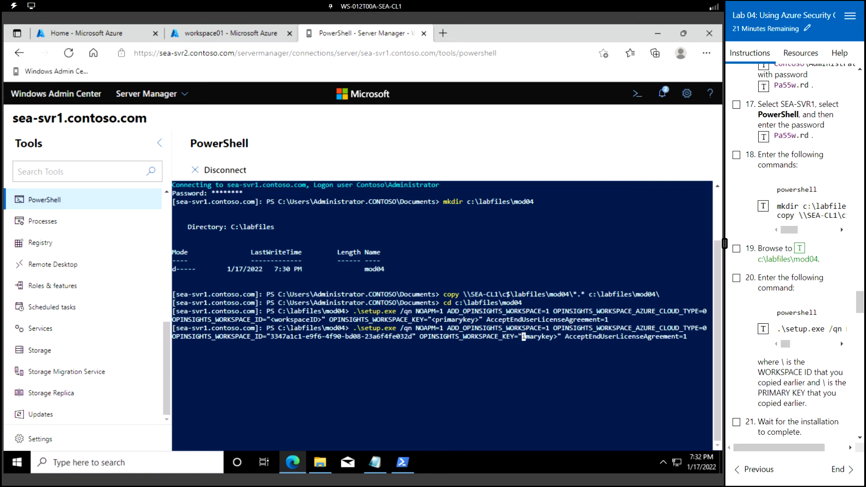
key("Delete")
key("Delete")
key("Delete")
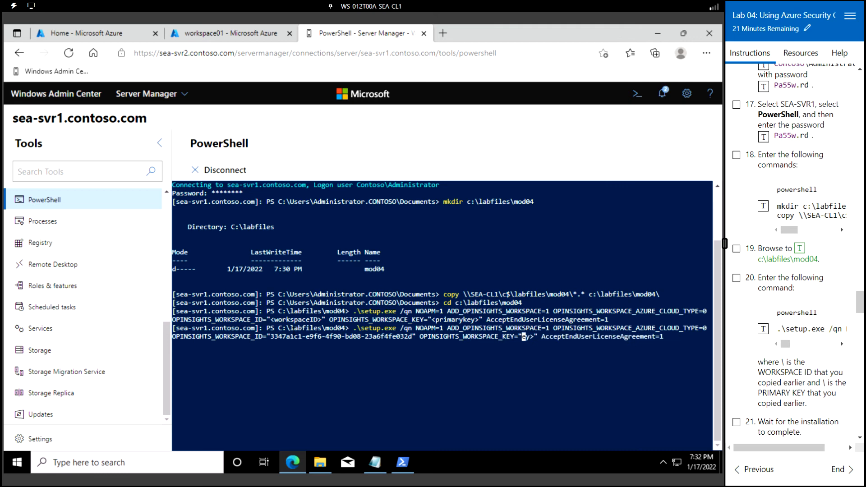
key("Delete")
key("Delete")
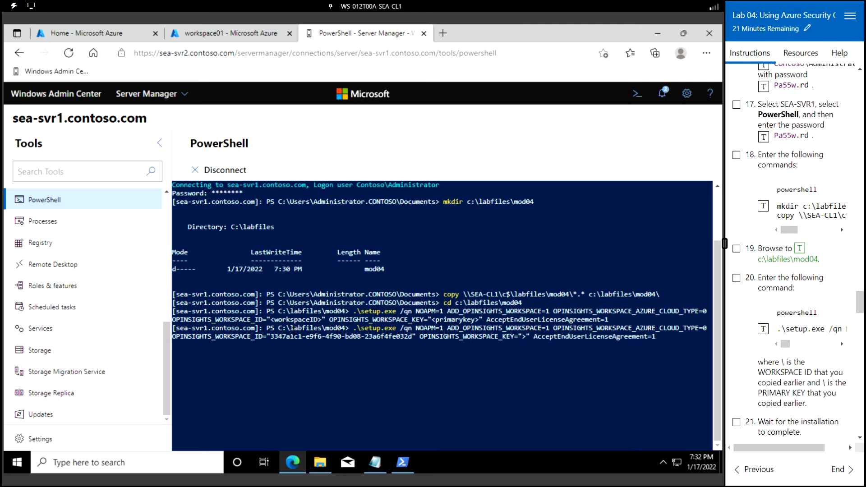
key("Delete")
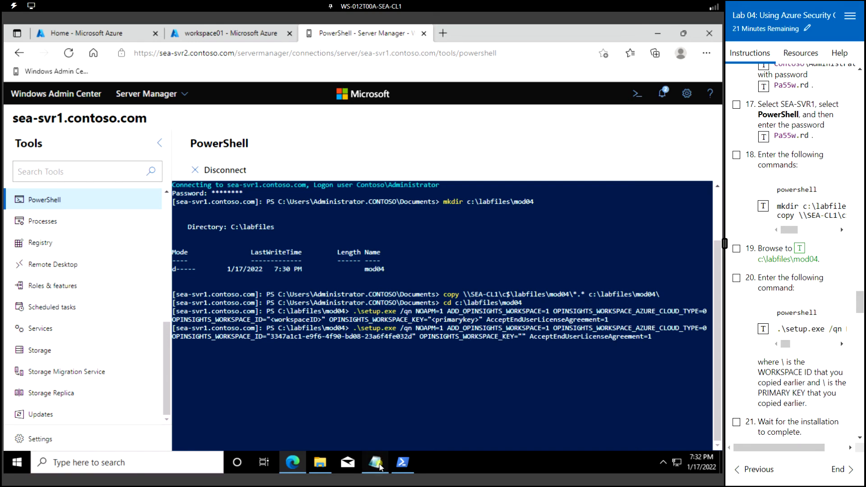
mouse_move(375, 462)
left_click(405, 403)
left_click(379, 465)
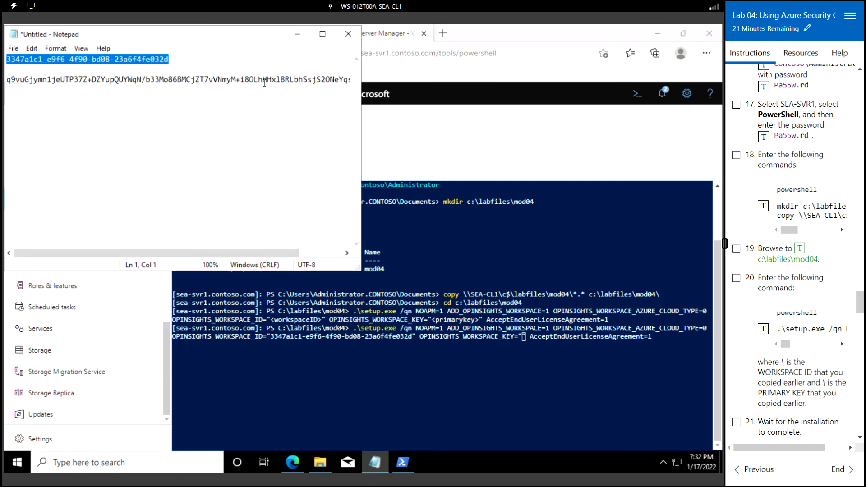
left_click(264, 79)
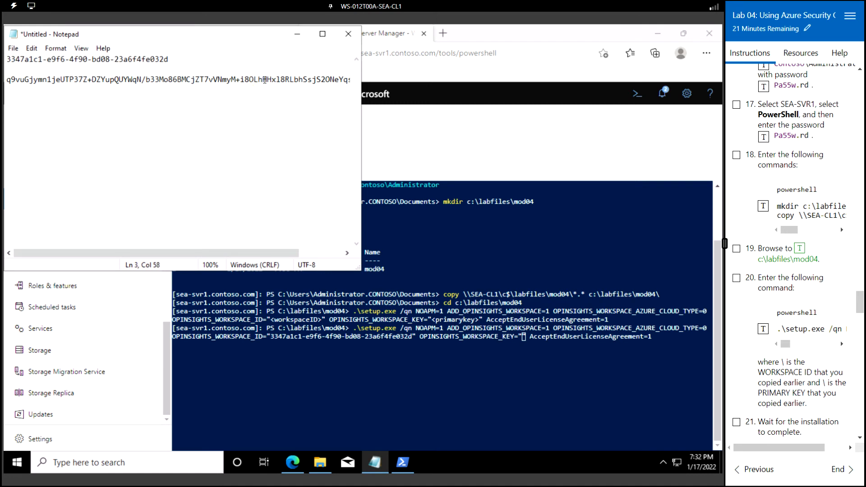
triple_click(264, 79)
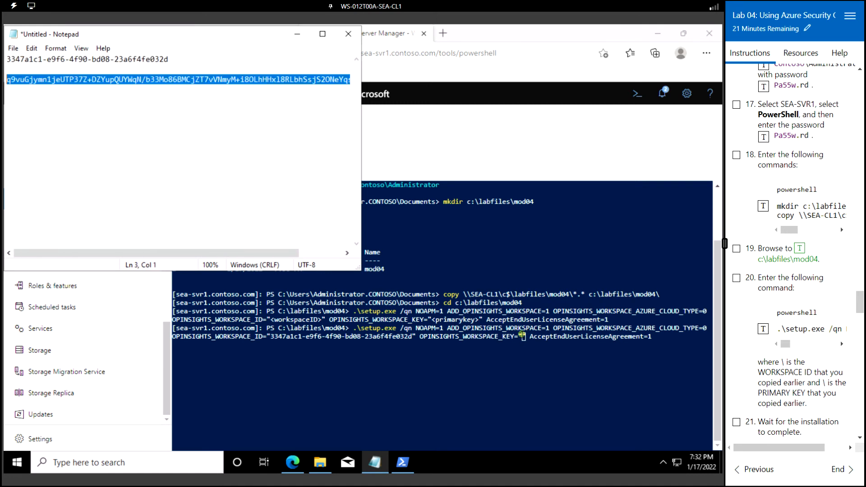
left_click(522, 335)
type("q9vuGjymn1jeUTP37Z+DZYupQUYWqN/b33Mo86BMCjZT7vVNmyM+i8OLhHHxl8RLbhSsjS2ONeYqsXb6mYFM2Q==")
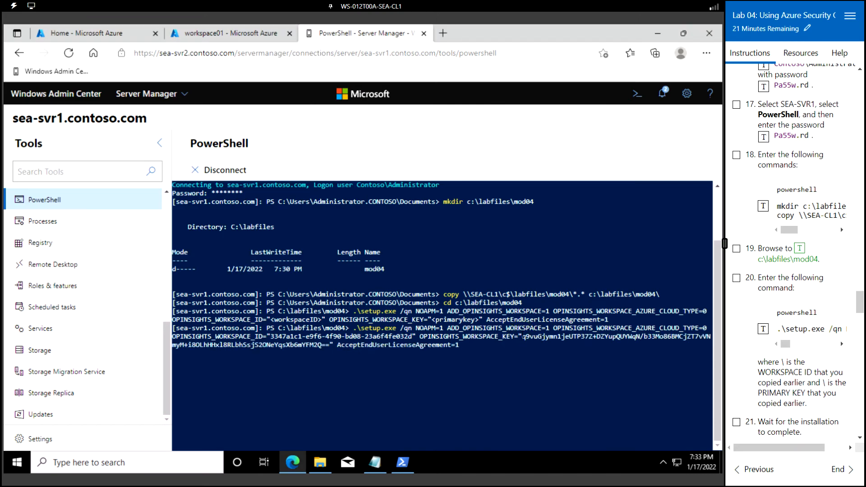
key("Return")
- Scroll down while the setup command finishes and the c:\labfiles\mod04 prompt returns
scroll(783, 332, "down", 3)
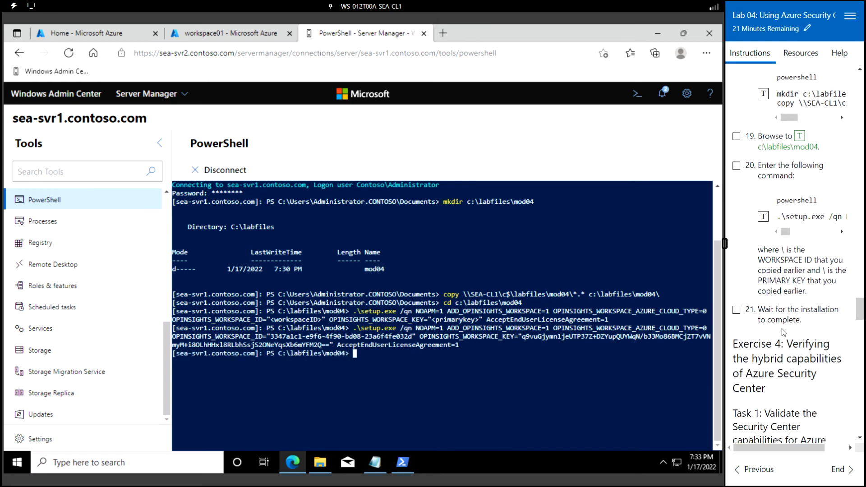
scroll(783, 332, "down", 3)
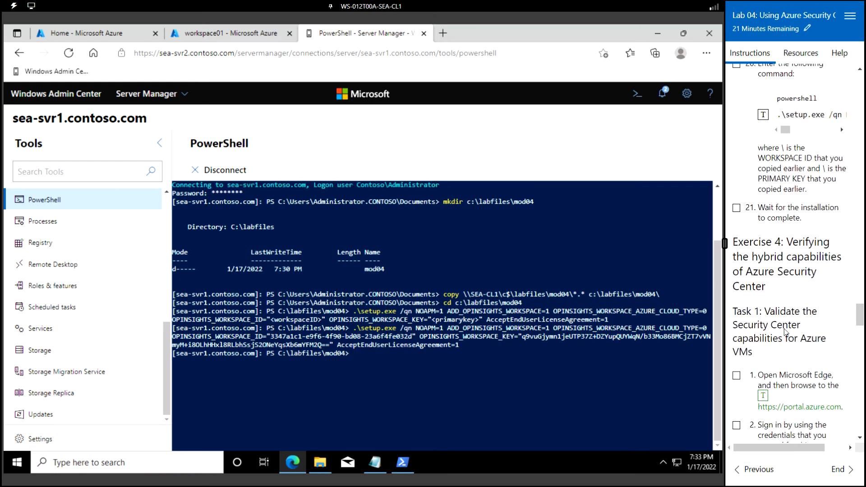
scroll(786, 326, "down", 1)
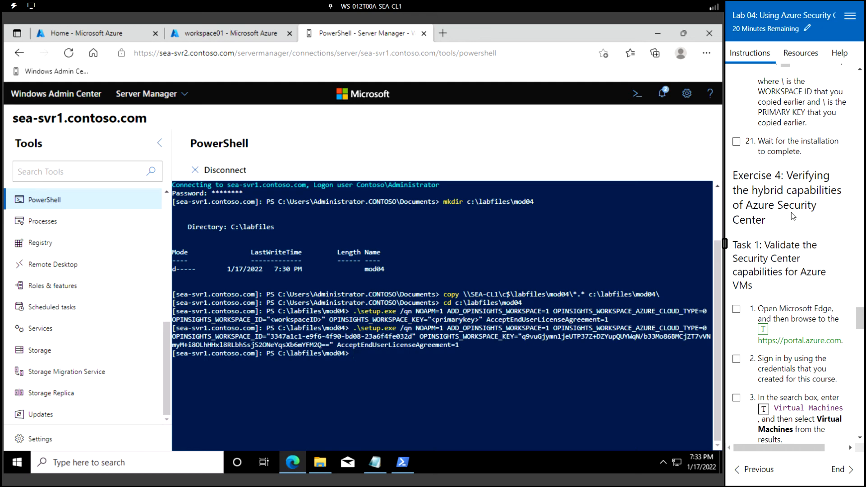
scroll(771, 243, "down", 2)
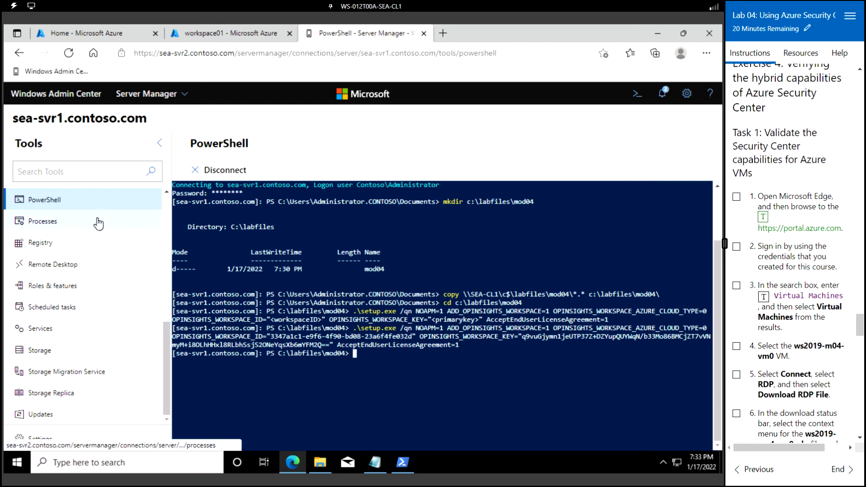
- Go from the portal home to Virtual machines > ws2019-m04-vm0 and open its Connect options
left_click(212, 30)
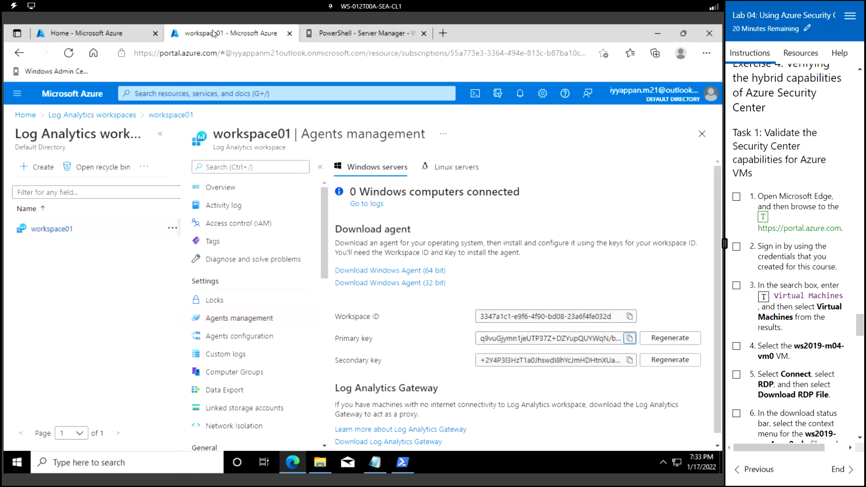
left_click(76, 99)
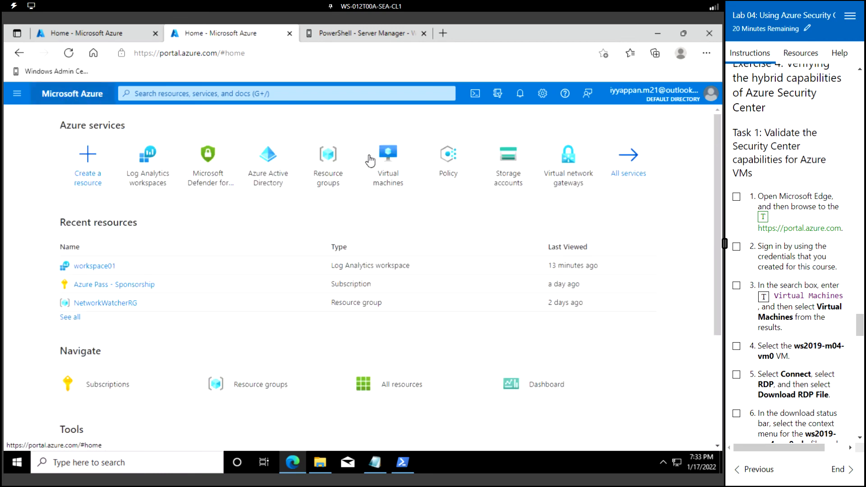
left_click(390, 163)
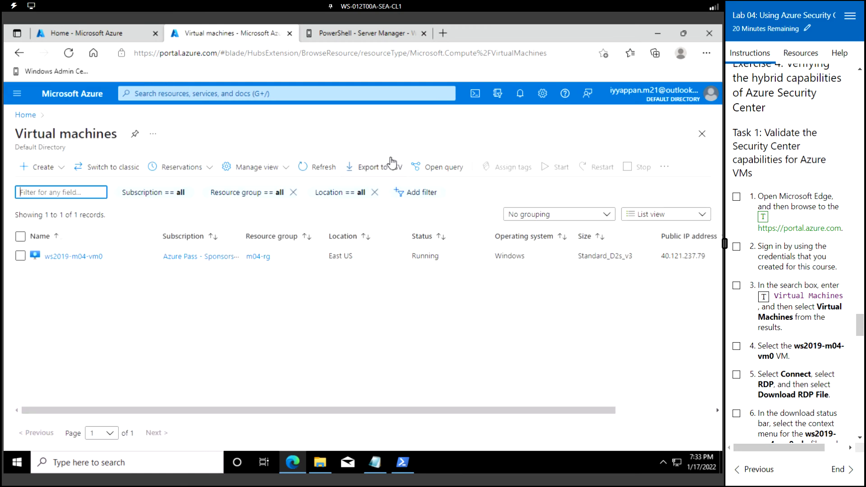
left_click(90, 262)
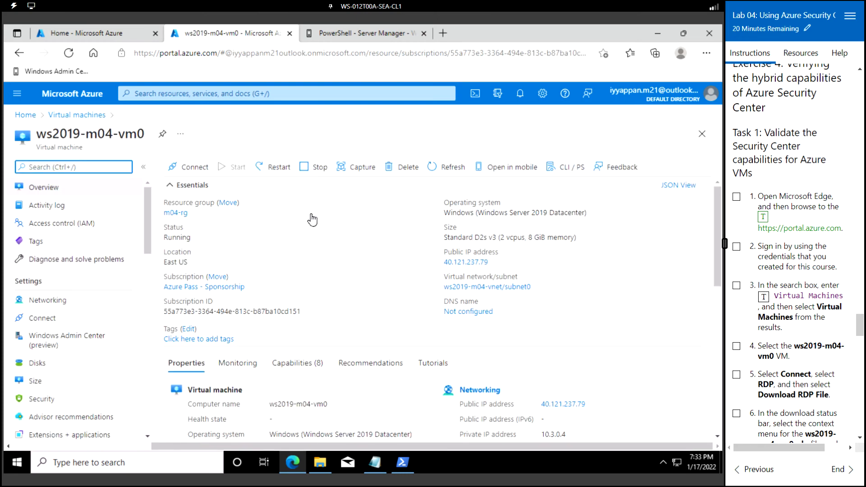
left_click(189, 171)
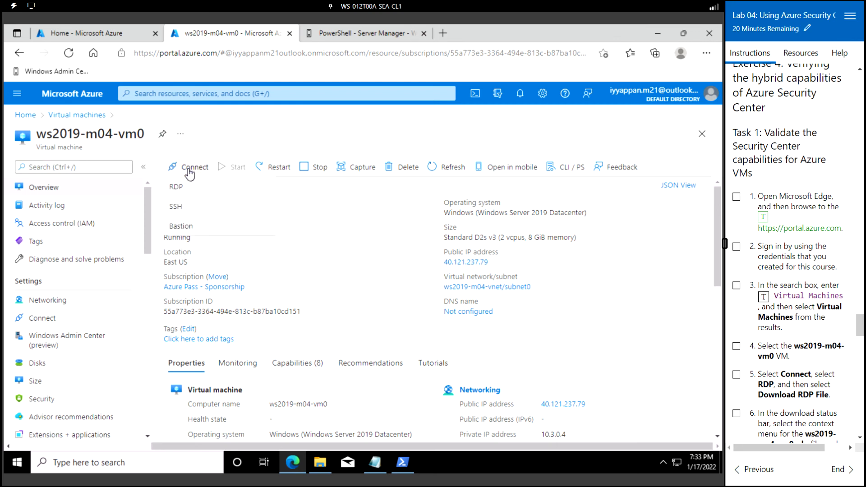
mouse_move(320, 463)
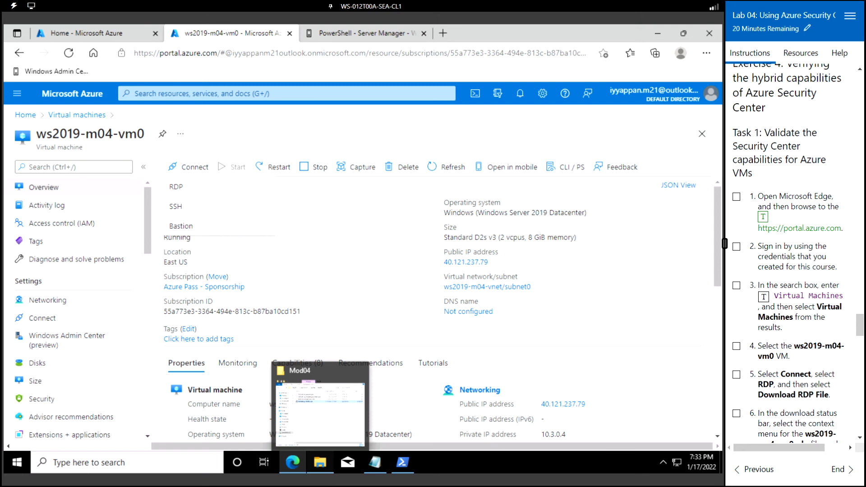
- Download the ws2019-m04-vm0.rdp file and open it, accepting the unknown publisher prompt
left_click(178, 189)
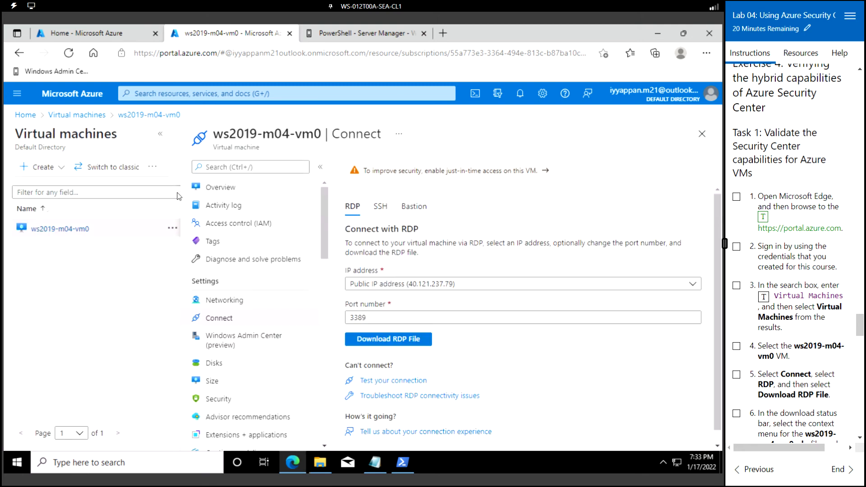
left_click(408, 344)
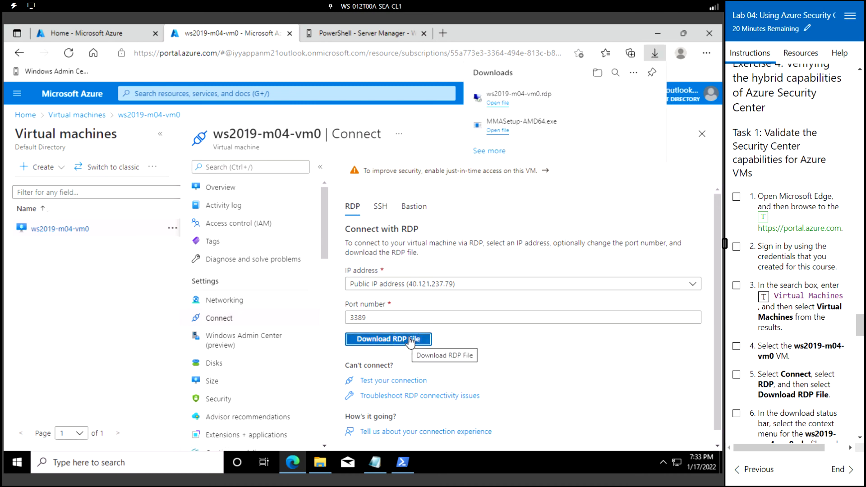
left_click(498, 102)
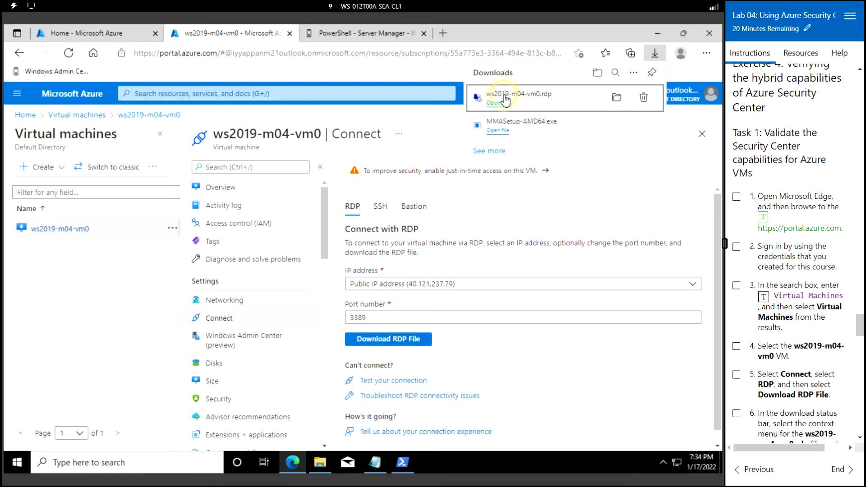
scroll(772, 304, "down", 1)
scroll(772, 305, "down", 5)
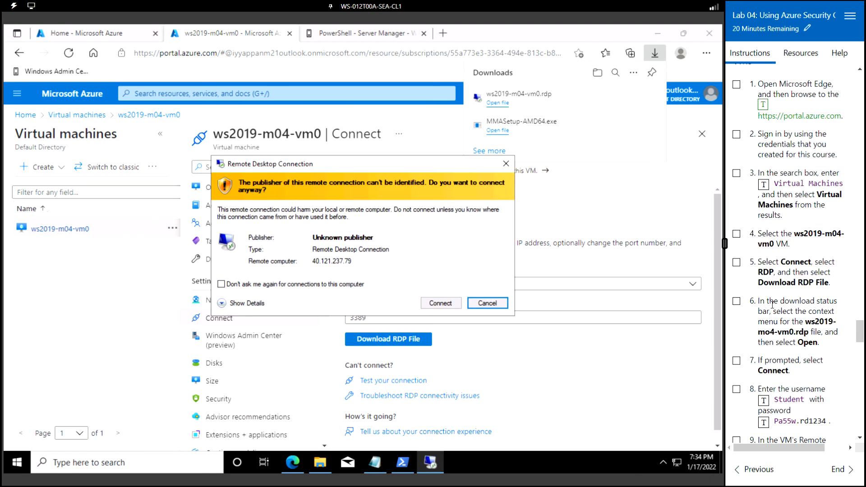
left_click(441, 303)
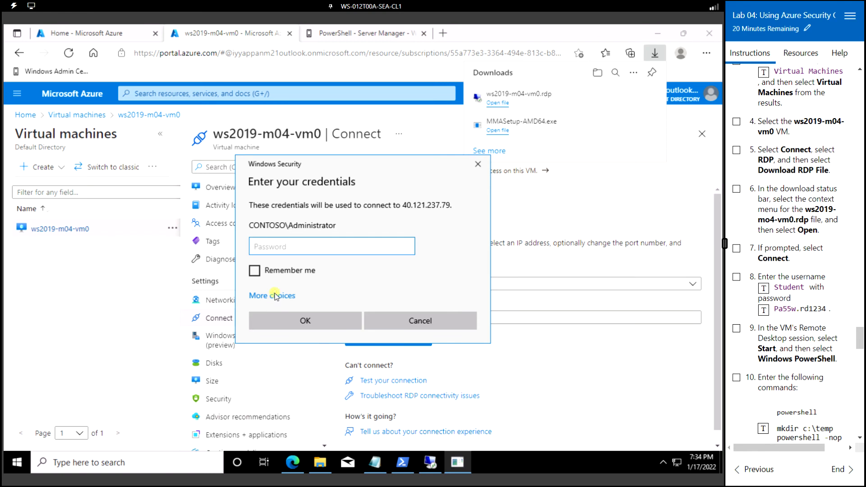
- Sign in with a different account using the lab username and password, accepting the certificate warning
left_click(275, 296)
left_click(323, 351)
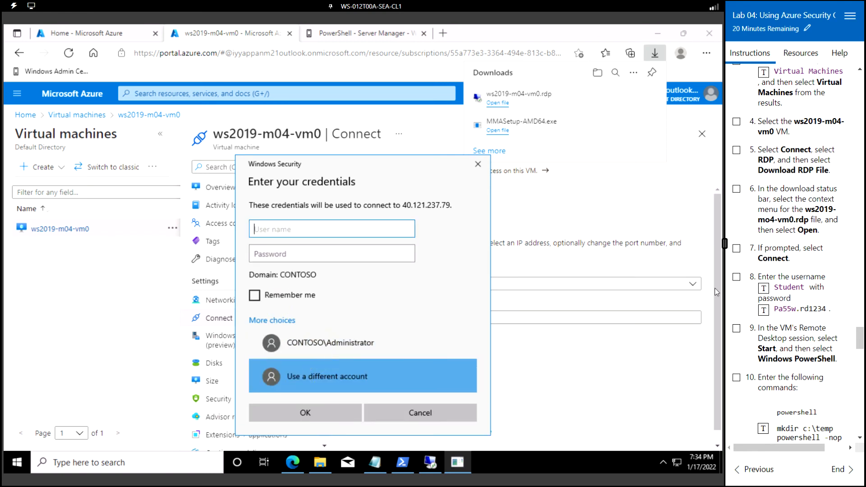
left_click(763, 287)
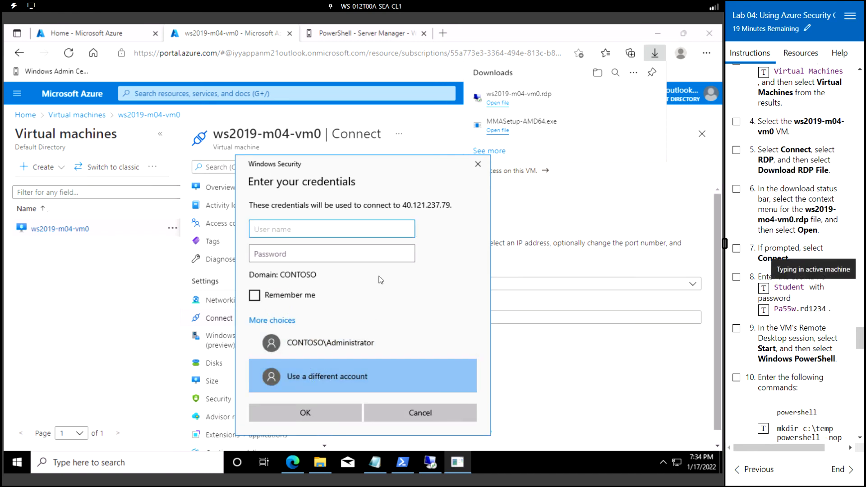
left_click(370, 253)
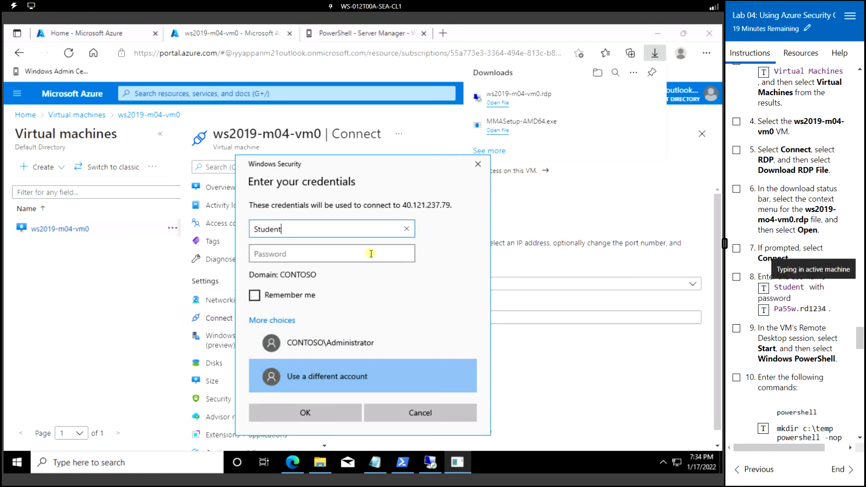
left_click(764, 312)
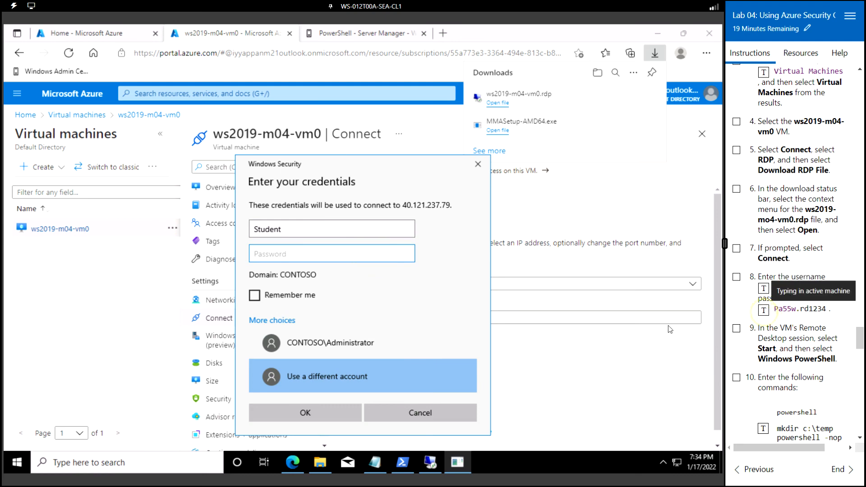
left_click(342, 419)
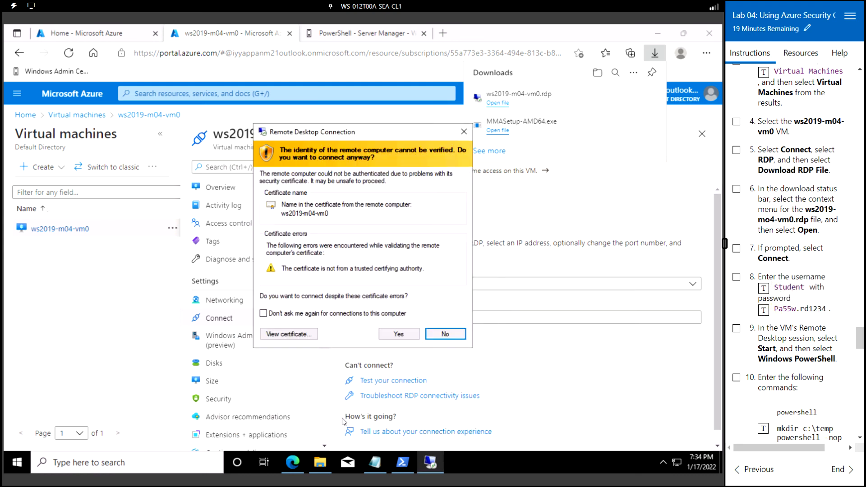
left_click(398, 335)
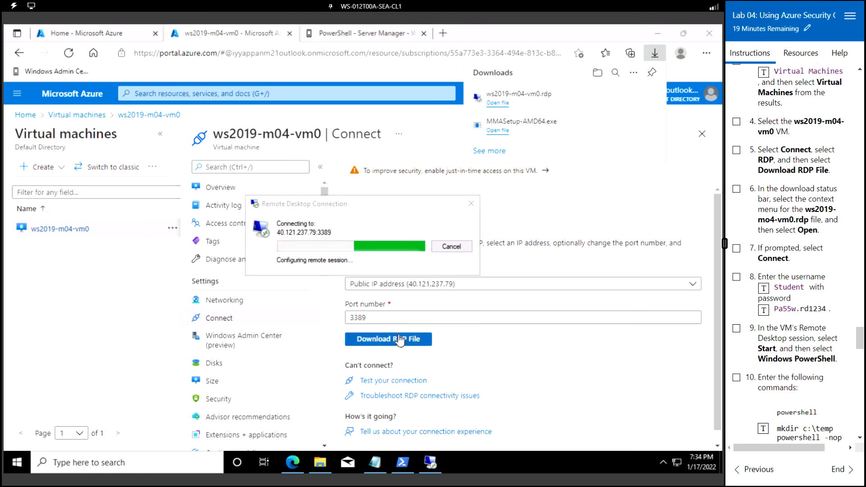
- Let the ws2019-m04-vm0 session sign in, then decline network discoverability for the VM
scroll(784, 302, "down", 3)
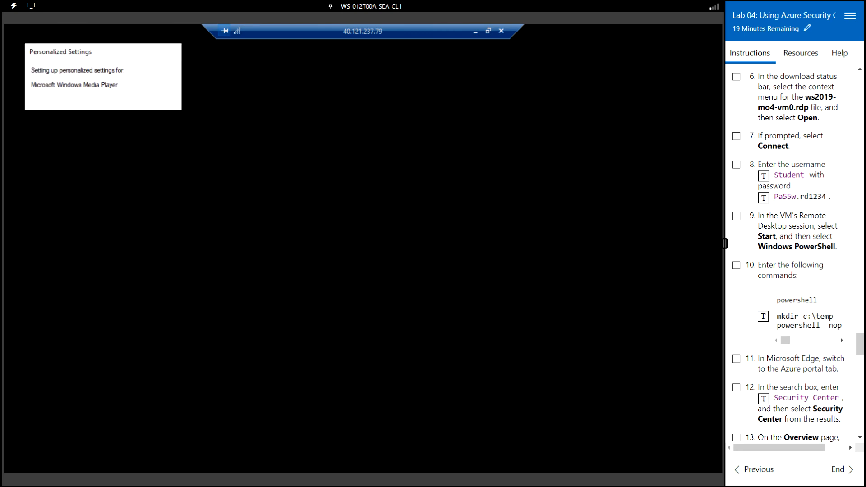
scroll(794, 253, "down", 4)
left_click(18, 465)
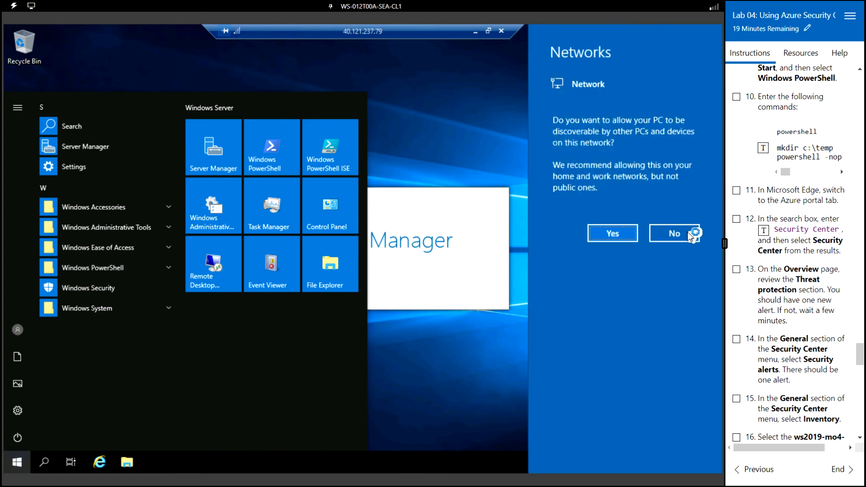
left_click(679, 233)
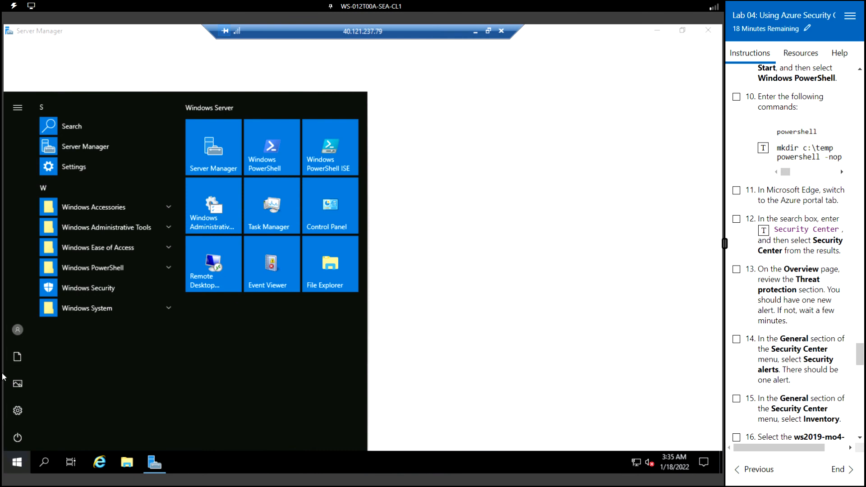
- Search Start for 'powersh' and launch Windows PowerShell ISE on the VM
left_click(24, 470)
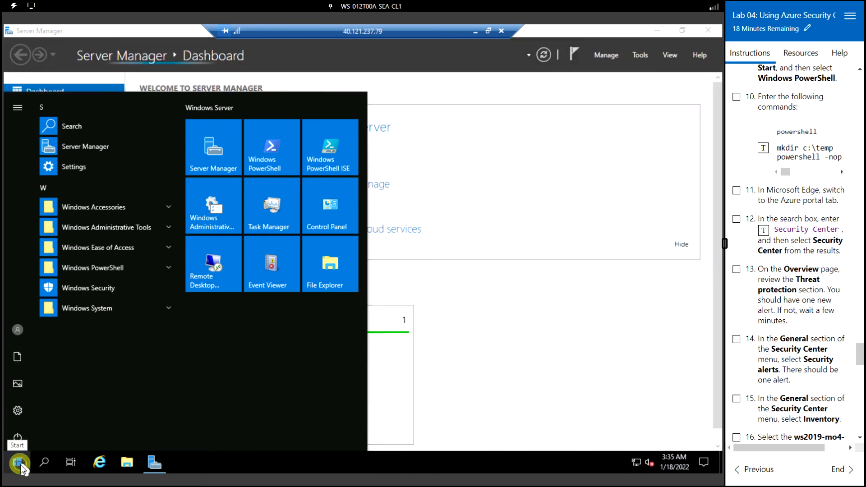
left_click(20, 469)
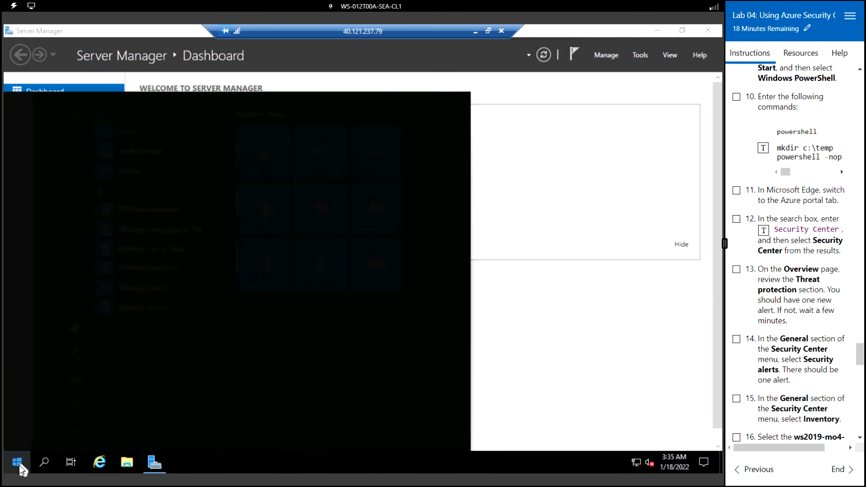
type("powersh")
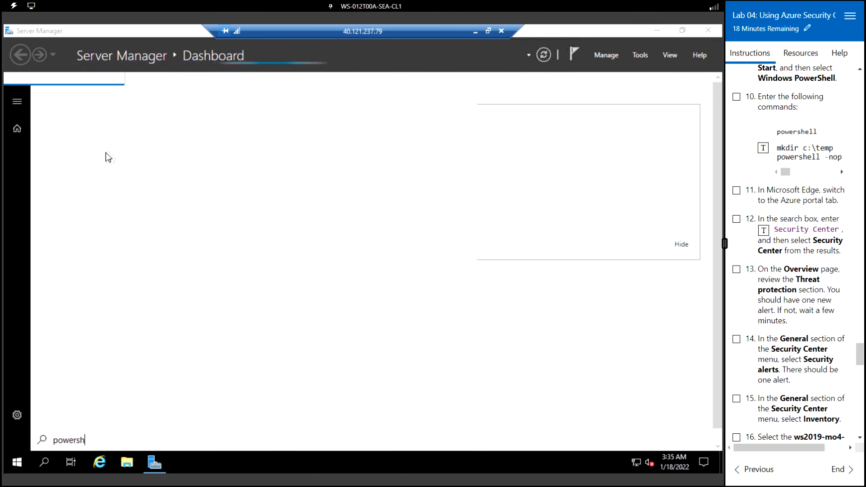
left_click(105, 153)
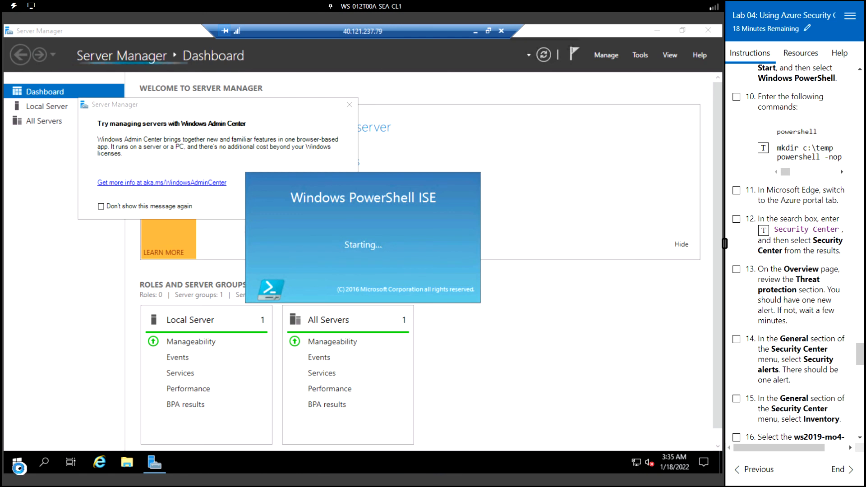
- Launch the Windows PowerShell console from Start search and maximize it to fill the screen
left_click(19, 470)
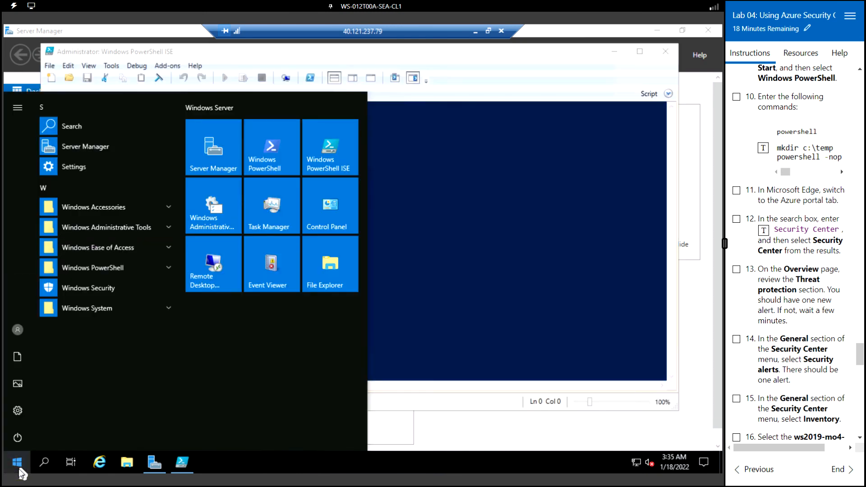
type("powersh")
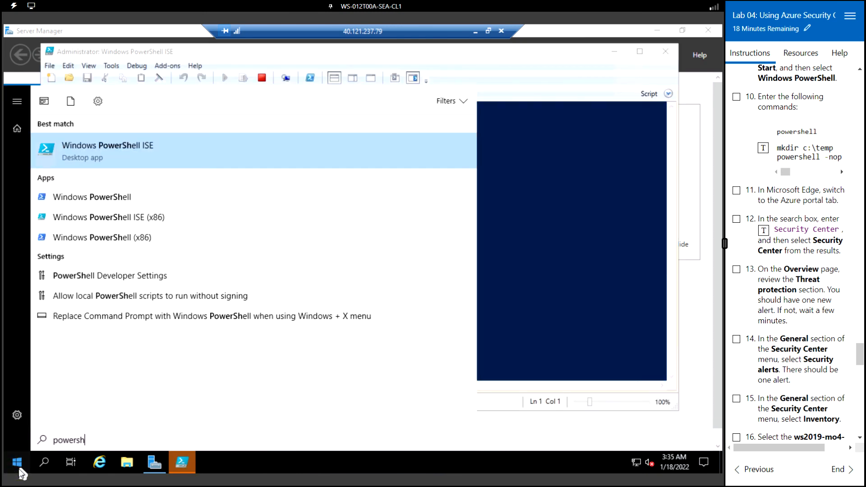
left_click(86, 201)
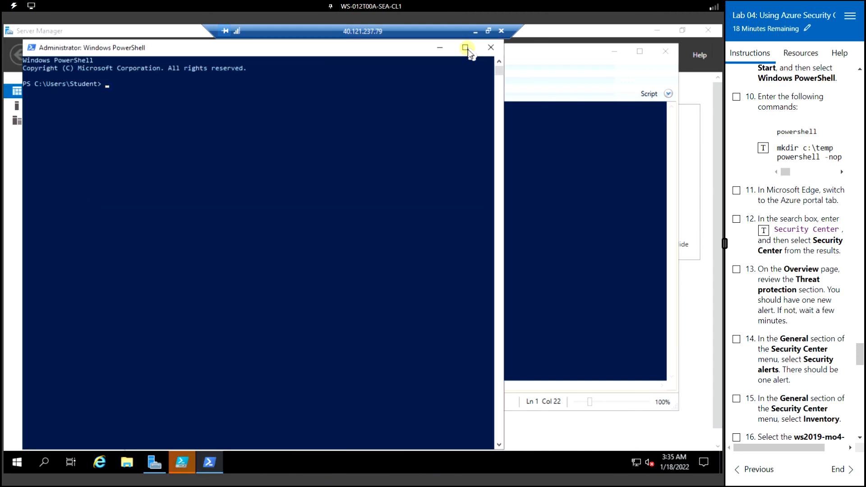
left_click(465, 47)
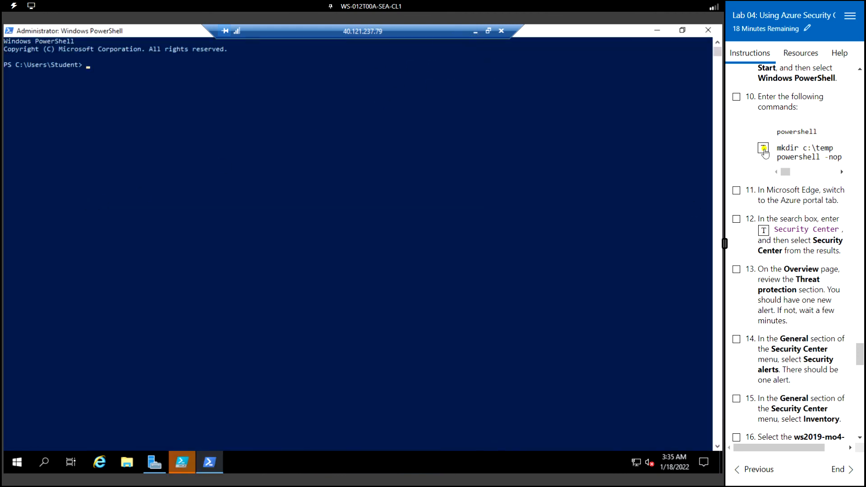
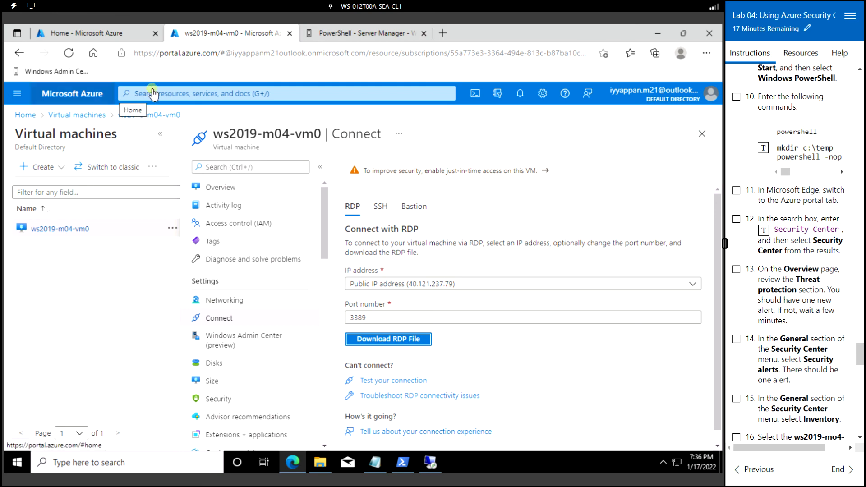
- Rerun the 'security cen' portal search and open Microsoft Defender for Cloud
left_click(138, 93)
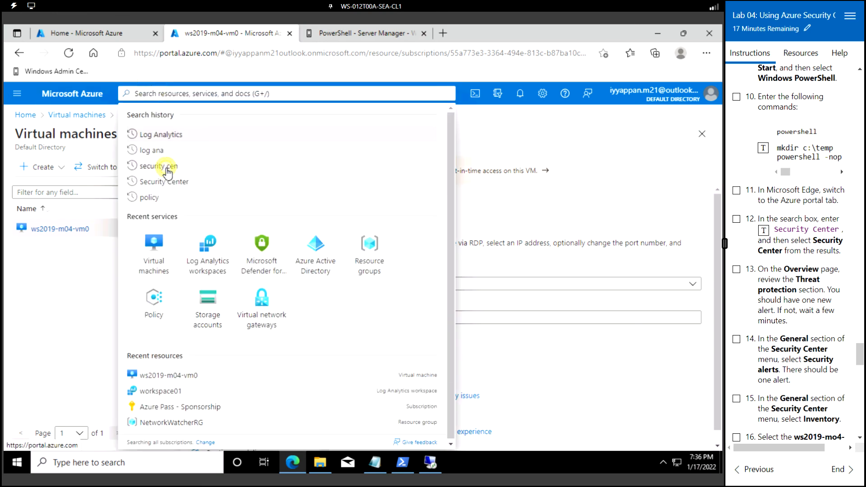
left_click(161, 166)
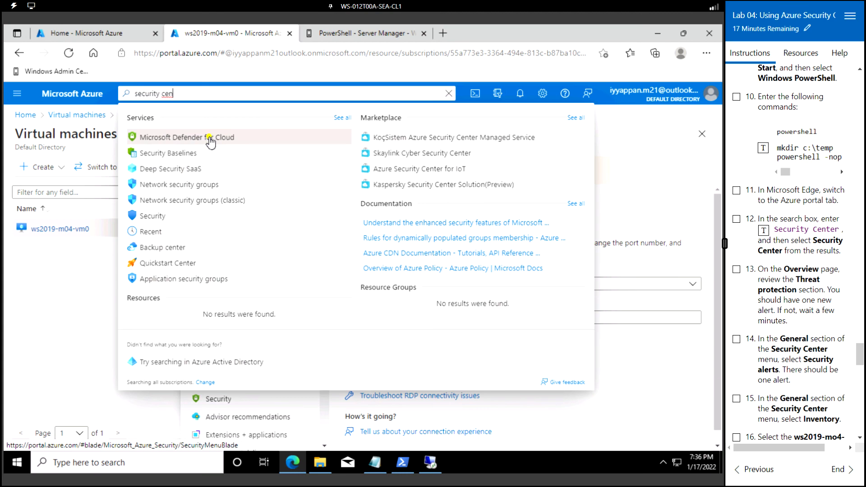
left_click(209, 140)
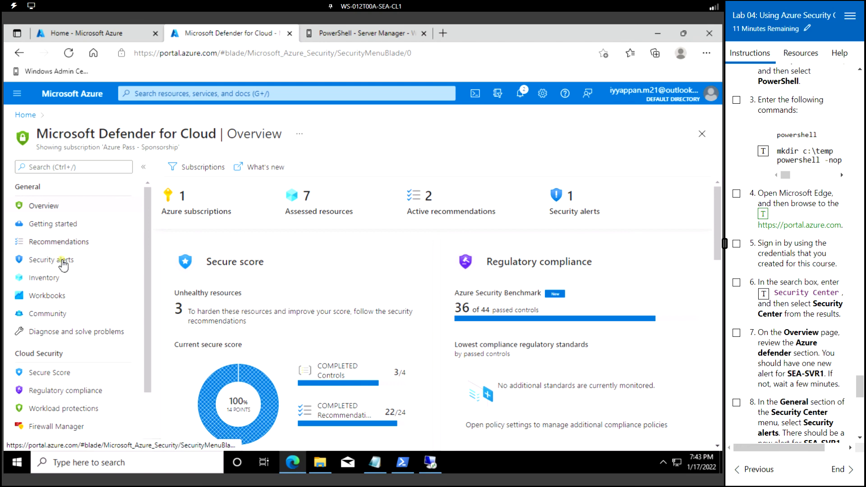
- Preview the Medium 'Unusual user password reset' alert on LON-CL1 and extend the lab by 15 minutes
left_click(63, 260)
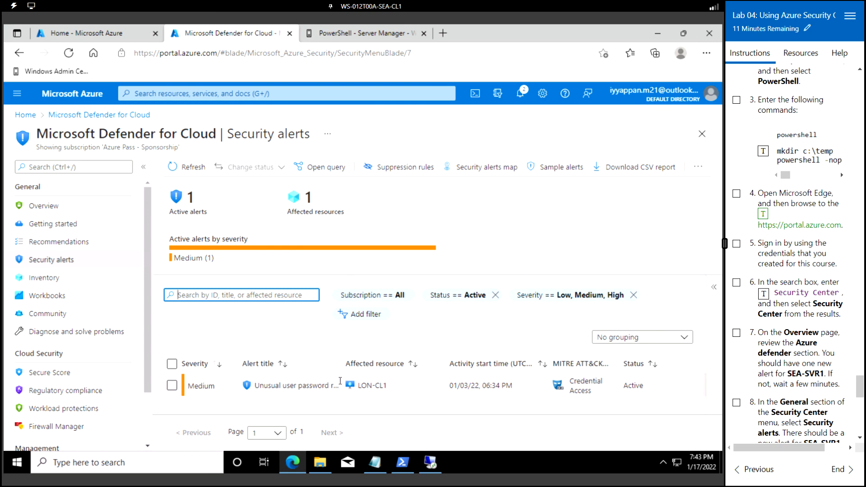
left_click(172, 386)
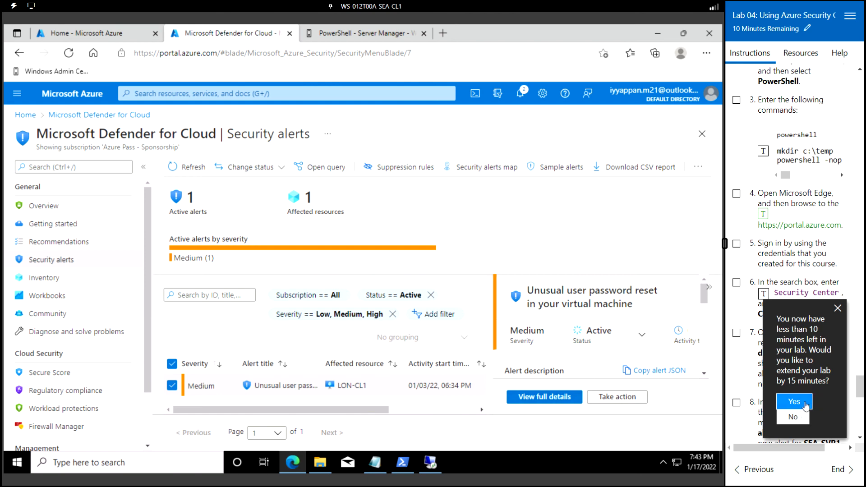
left_click(800, 405)
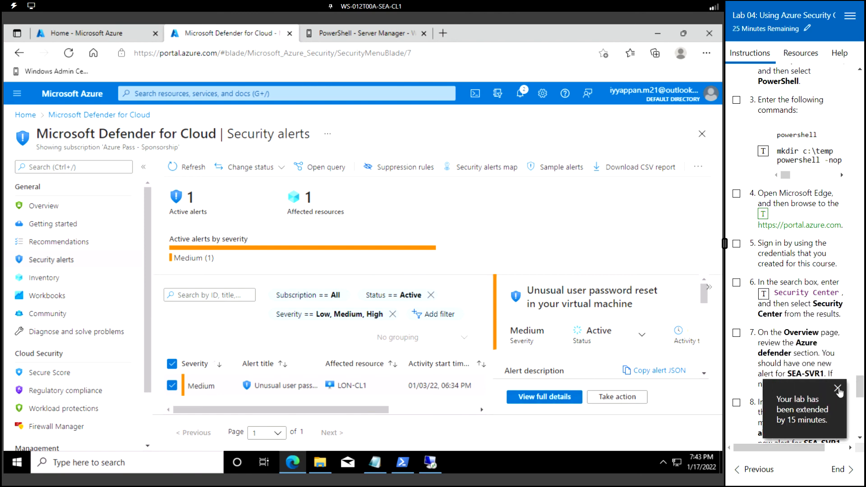
left_click(838, 387)
- Read the alert's full details and Take action guidance, collapse 'Mitigate the threat', then go to the portal home
left_click(546, 397)
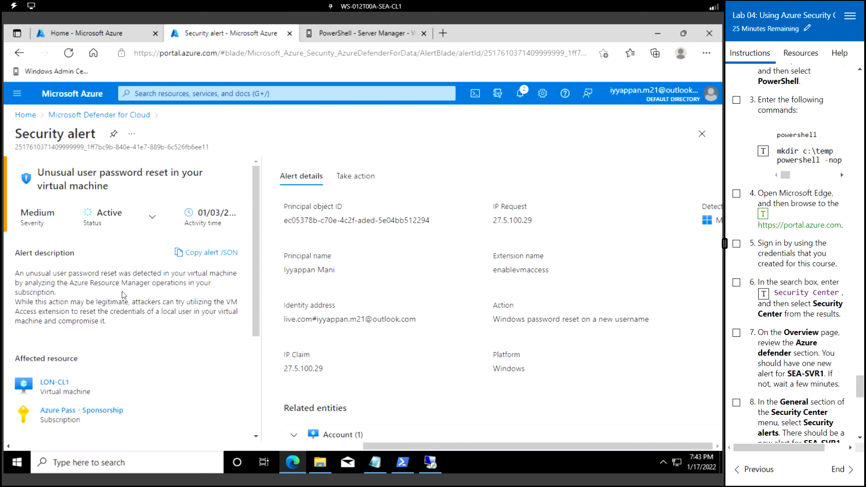
scroll(383, 297, "down", 2)
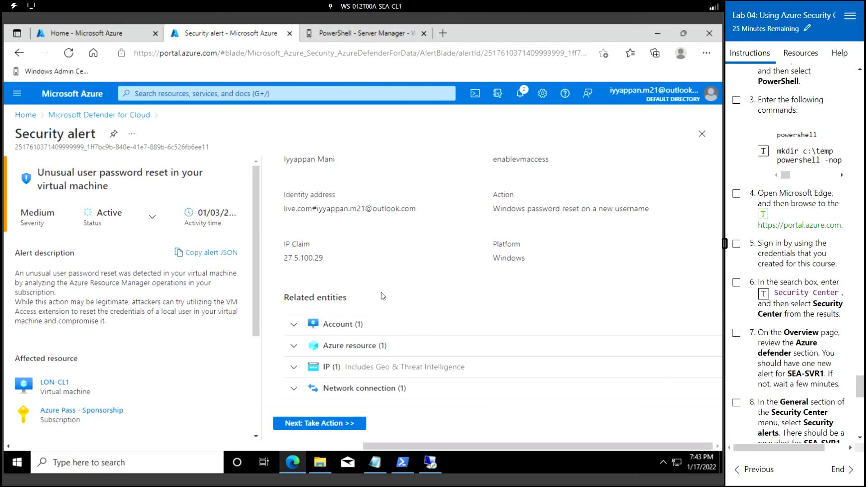
left_click(329, 424)
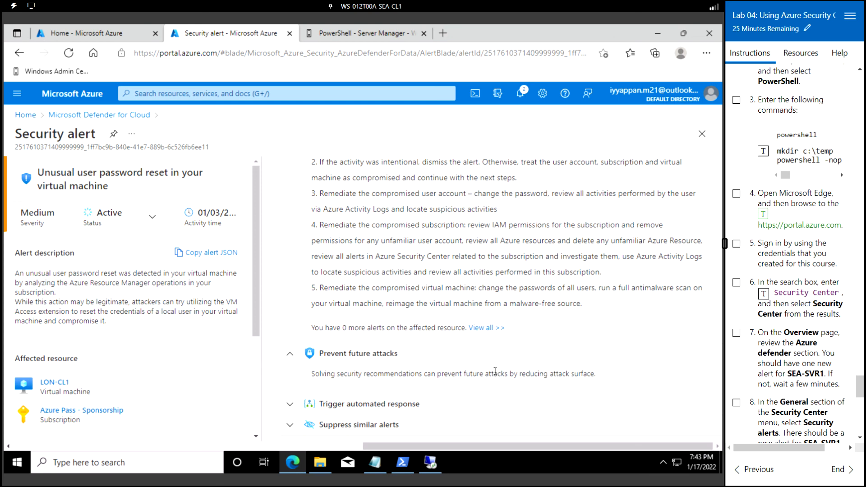
scroll(494, 371, "up", 2)
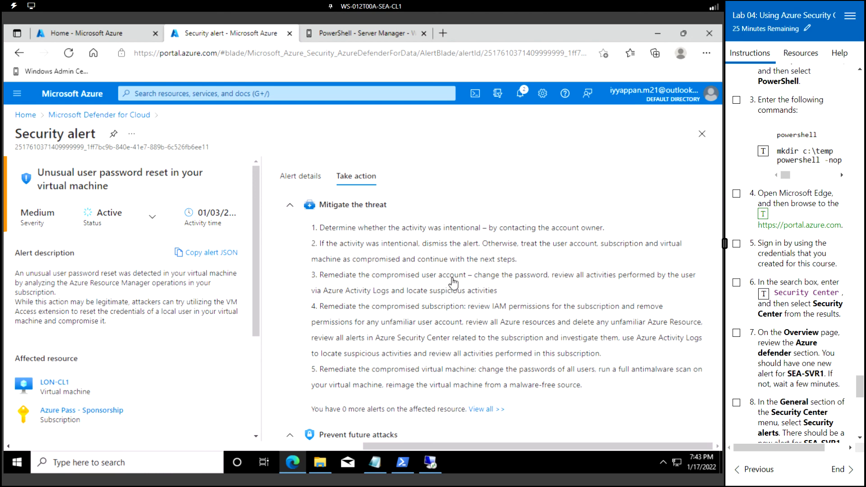
left_click(289, 205)
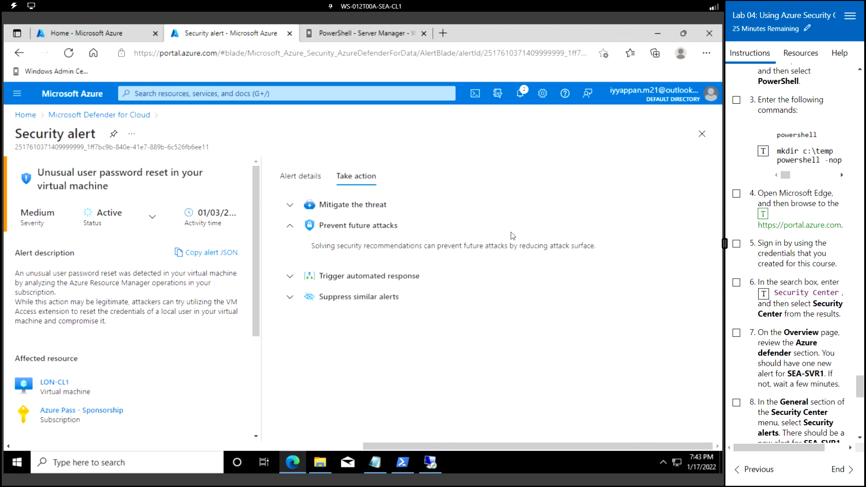
left_click(76, 101)
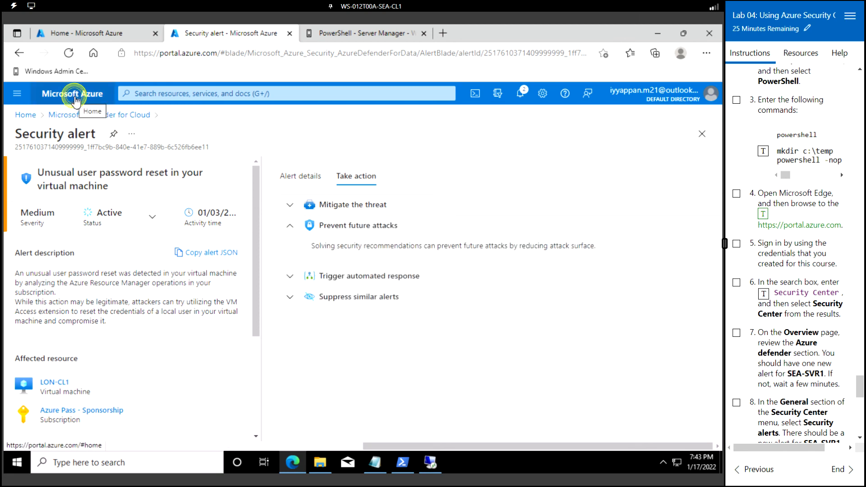